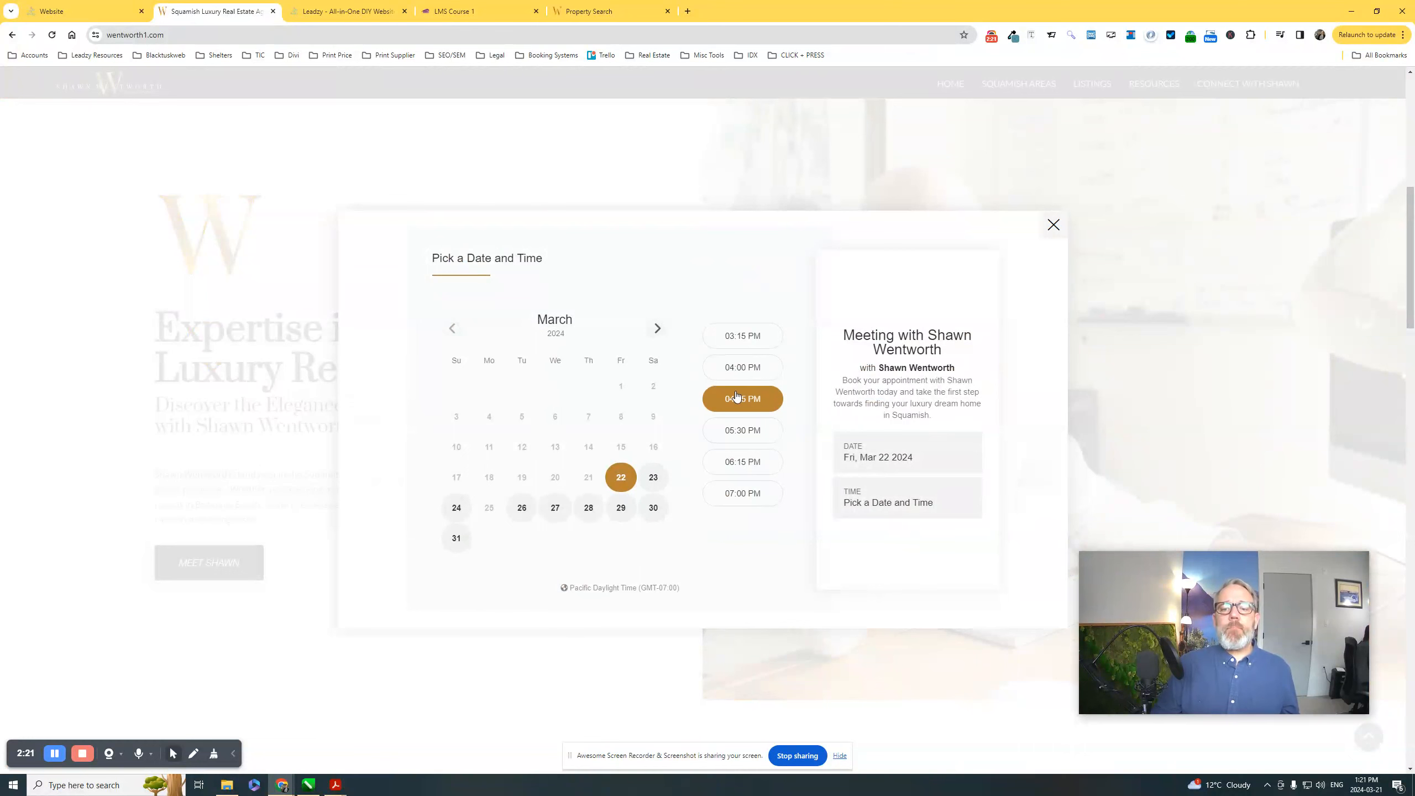
# - Pick the 03:15 PM slot in the example site's booking popup to view its details form, and close the popup
pyautogui.click(751, 339)
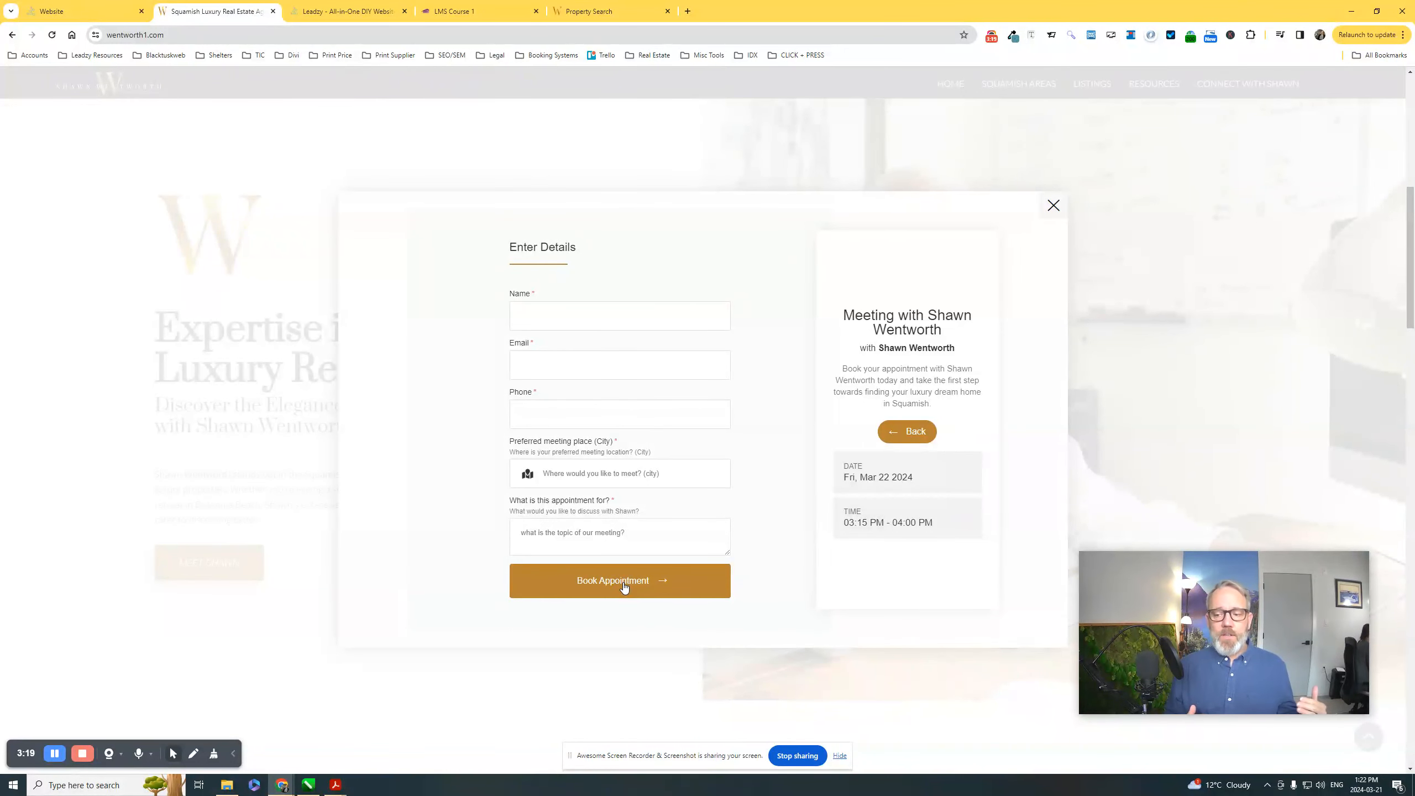
pyautogui.click(1054, 207)
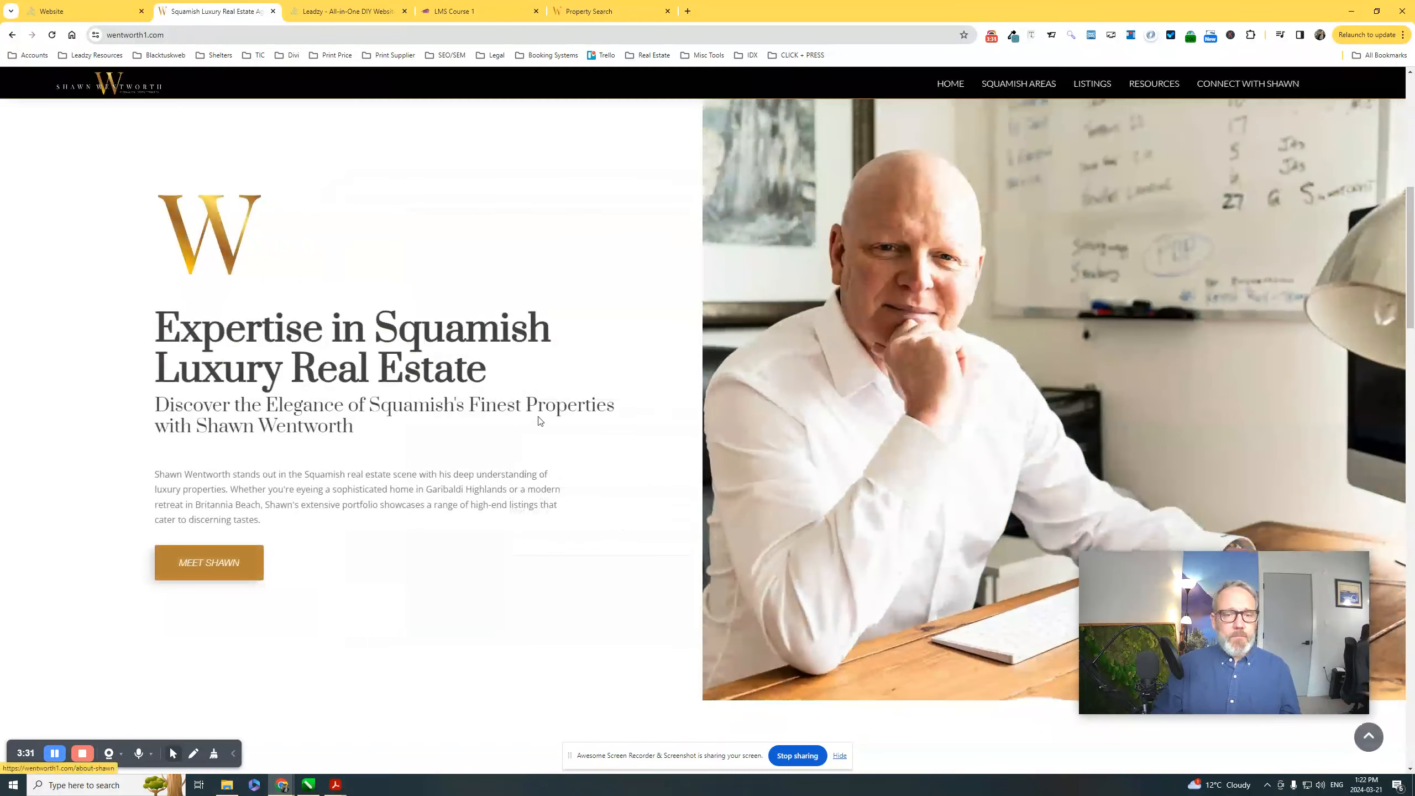
pyautogui.scroll(10, 537, 390)
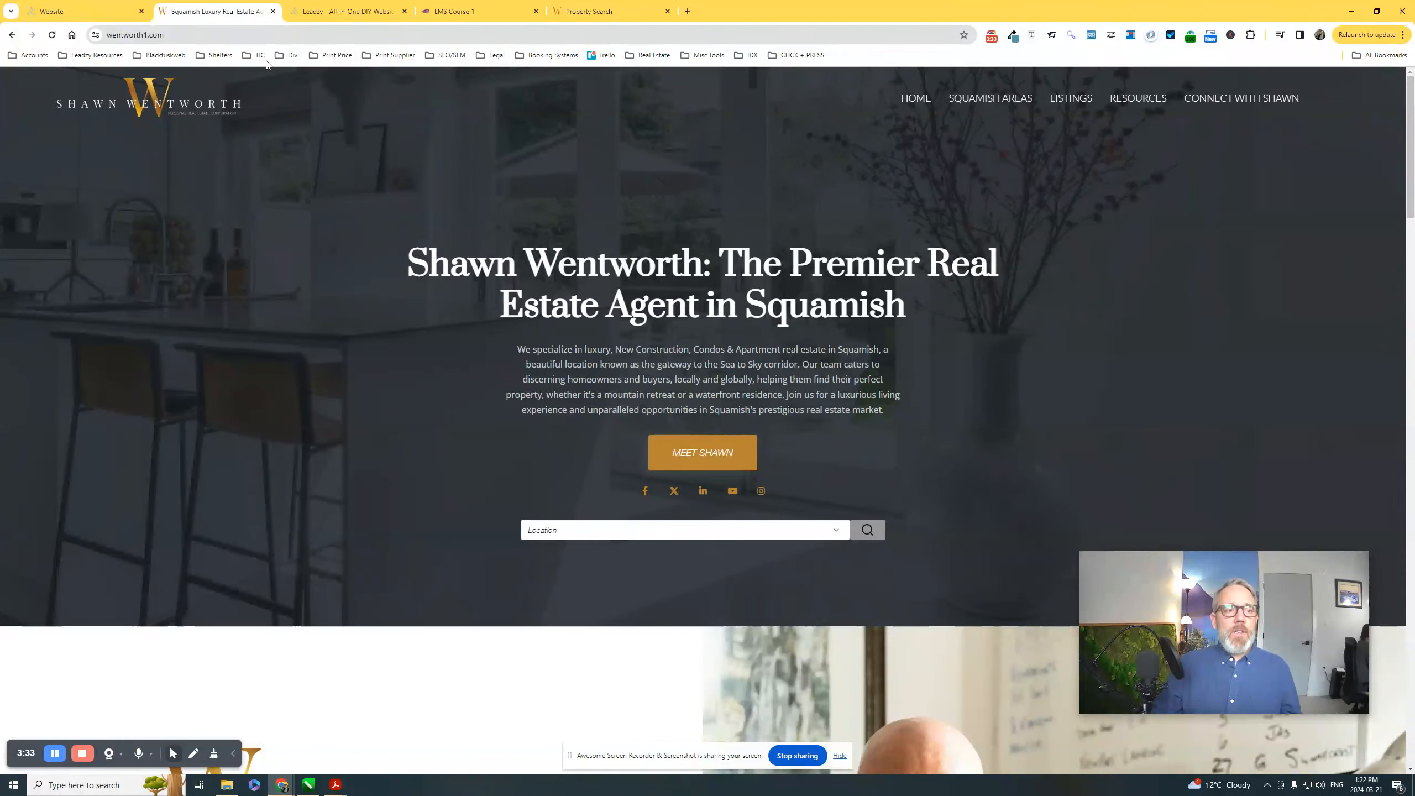
# - Switch to the Leadzy website builder and start adding a new page to the site
pyautogui.click(84, 11)
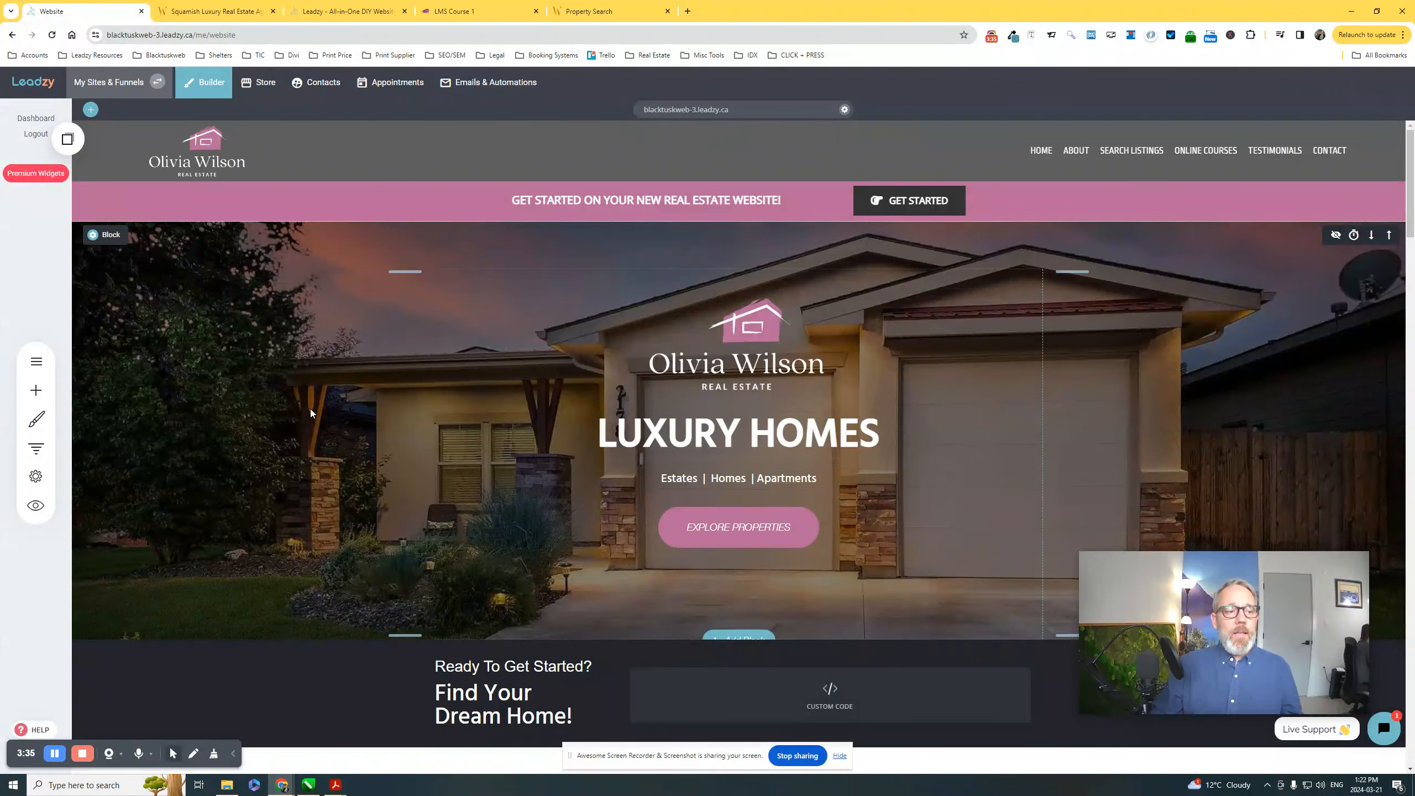
pyautogui.scroll(-2, 314, 410)
pyautogui.click(36, 361)
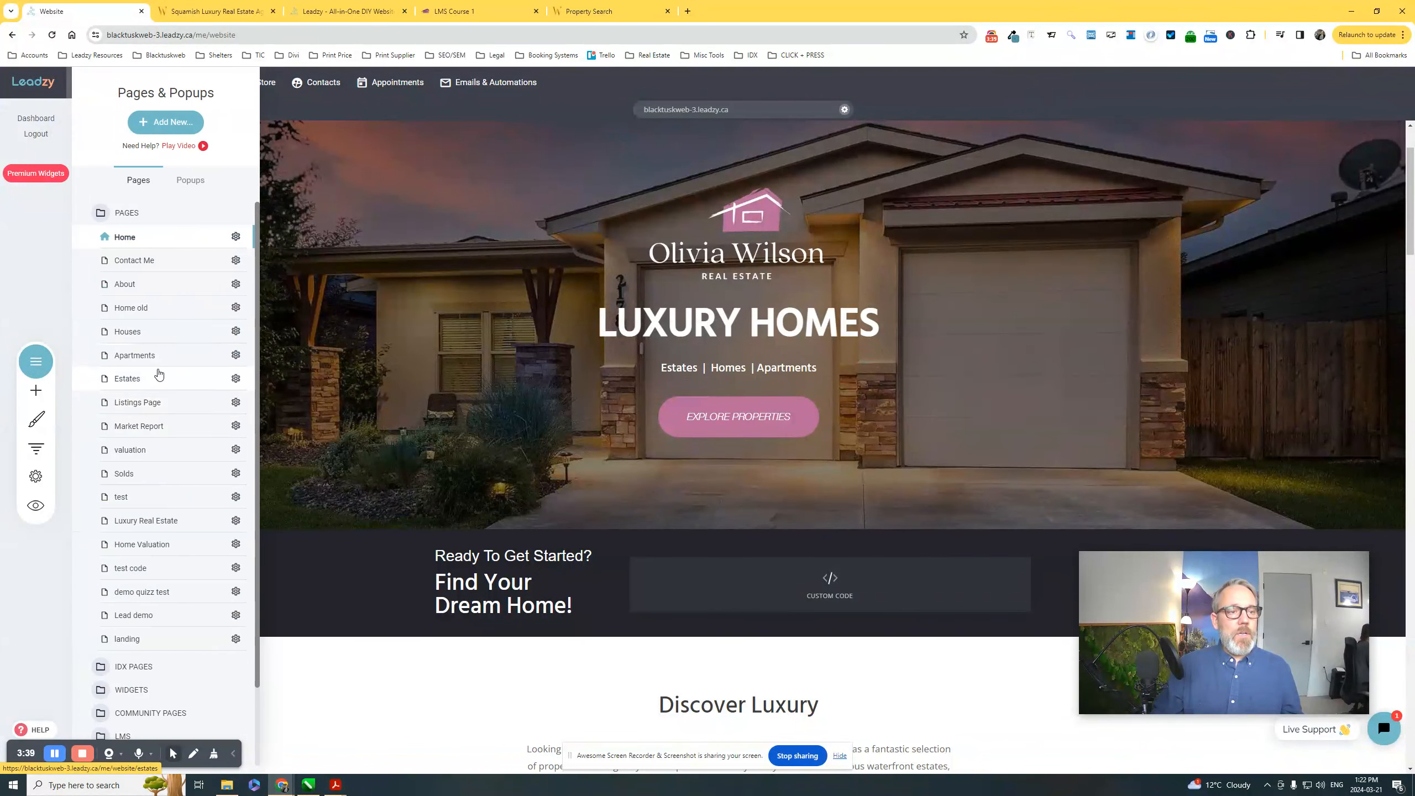
pyautogui.click(171, 124)
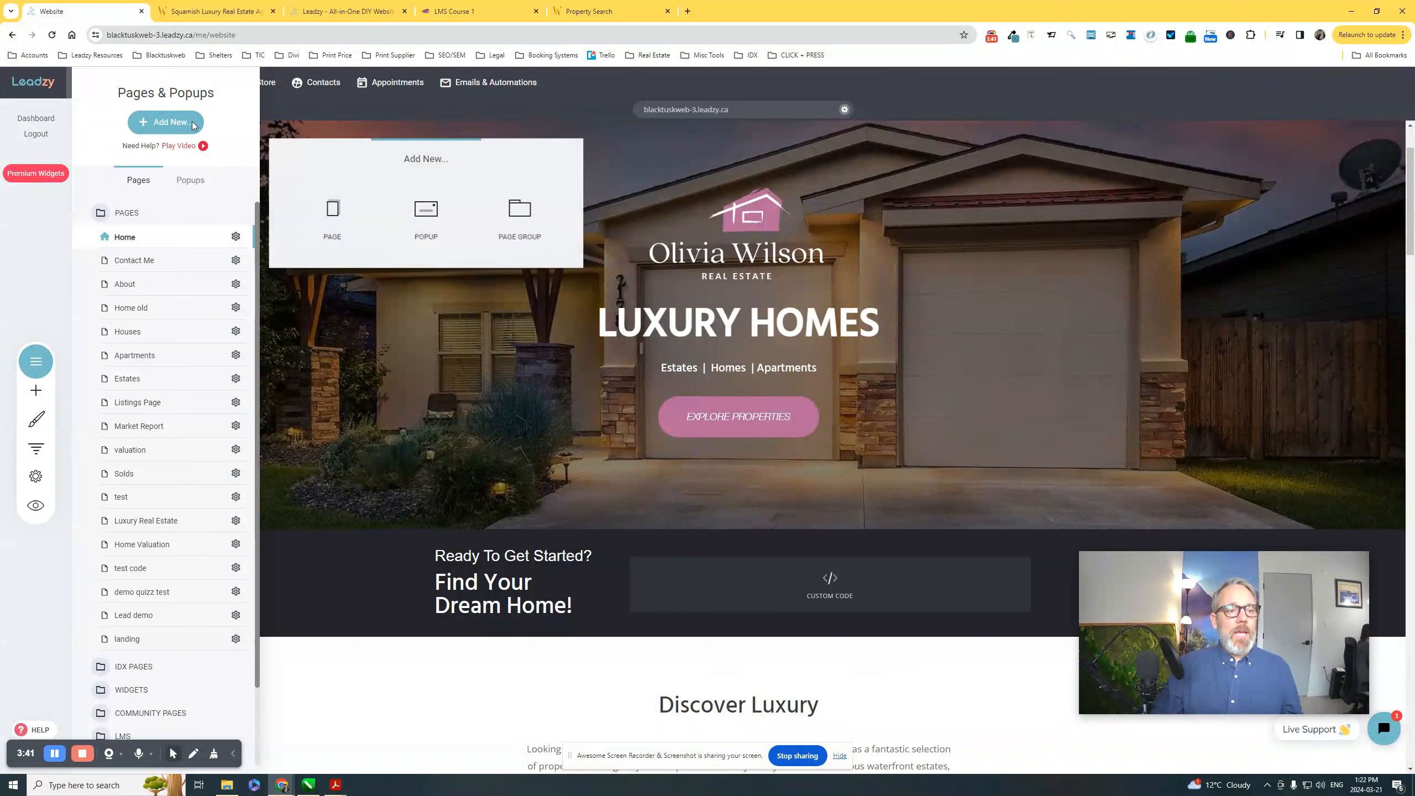
pyautogui.click(335, 218)
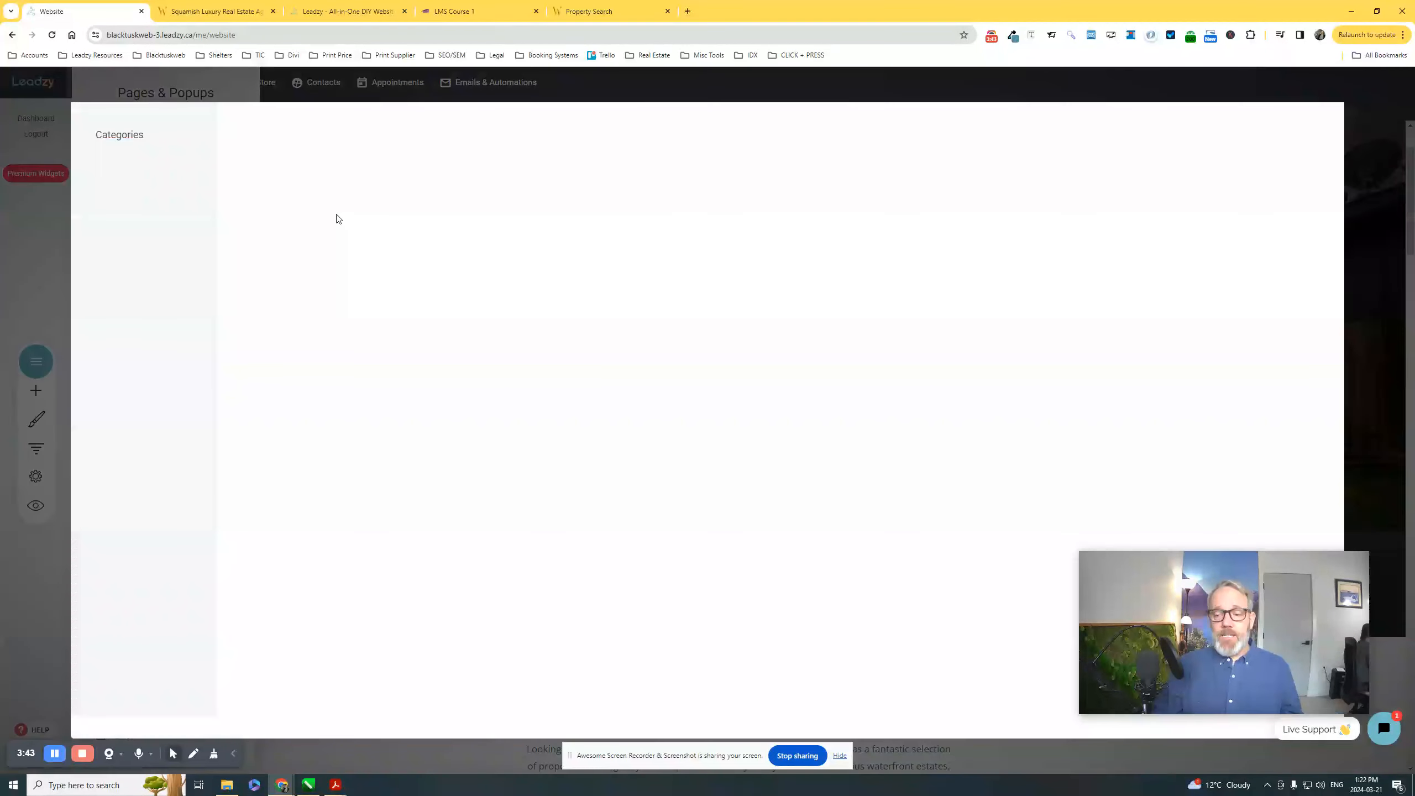
# - Browse the page templates in the Lead Generation, Home and Landing Page categories
pyautogui.scroll(-10, 638, 340)
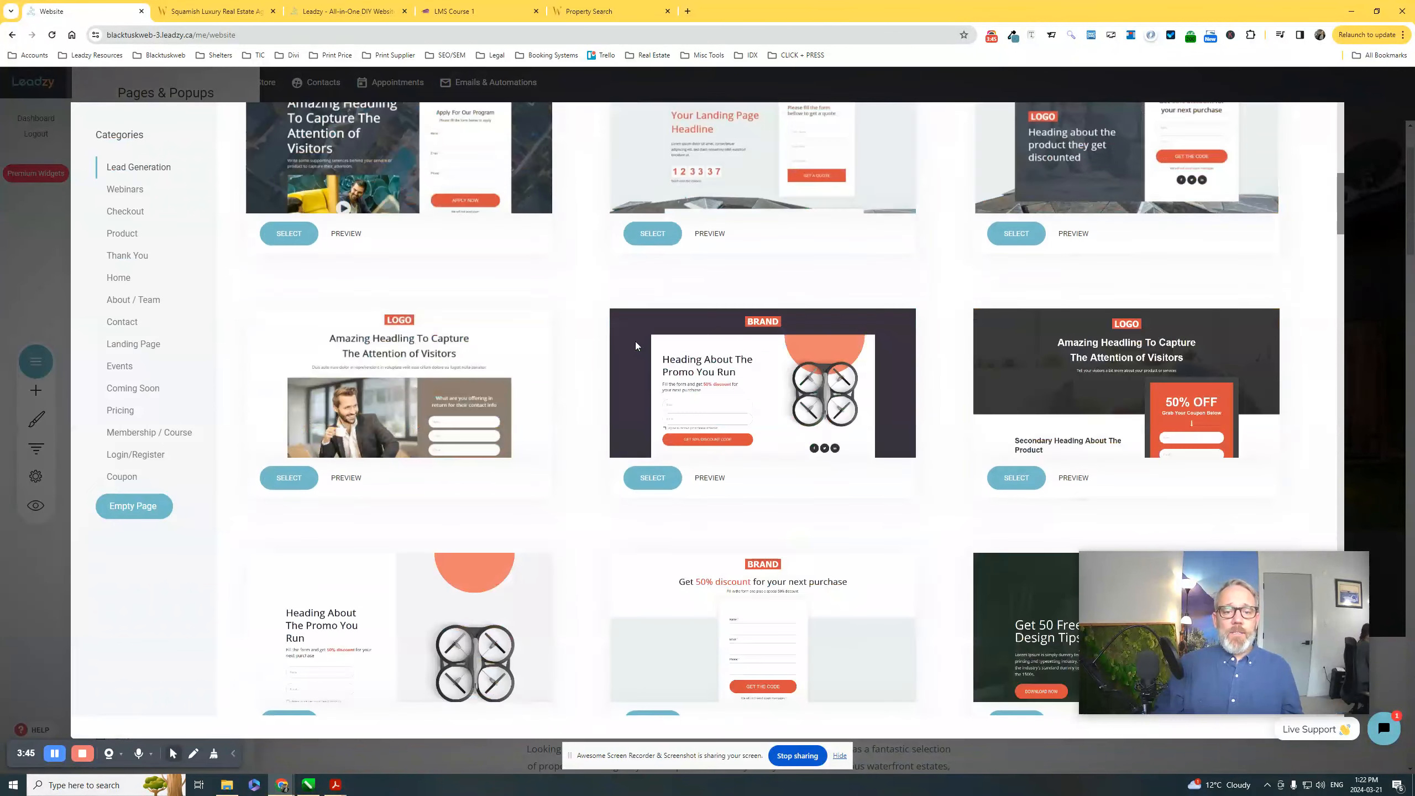
pyautogui.scroll(4, 590, 343)
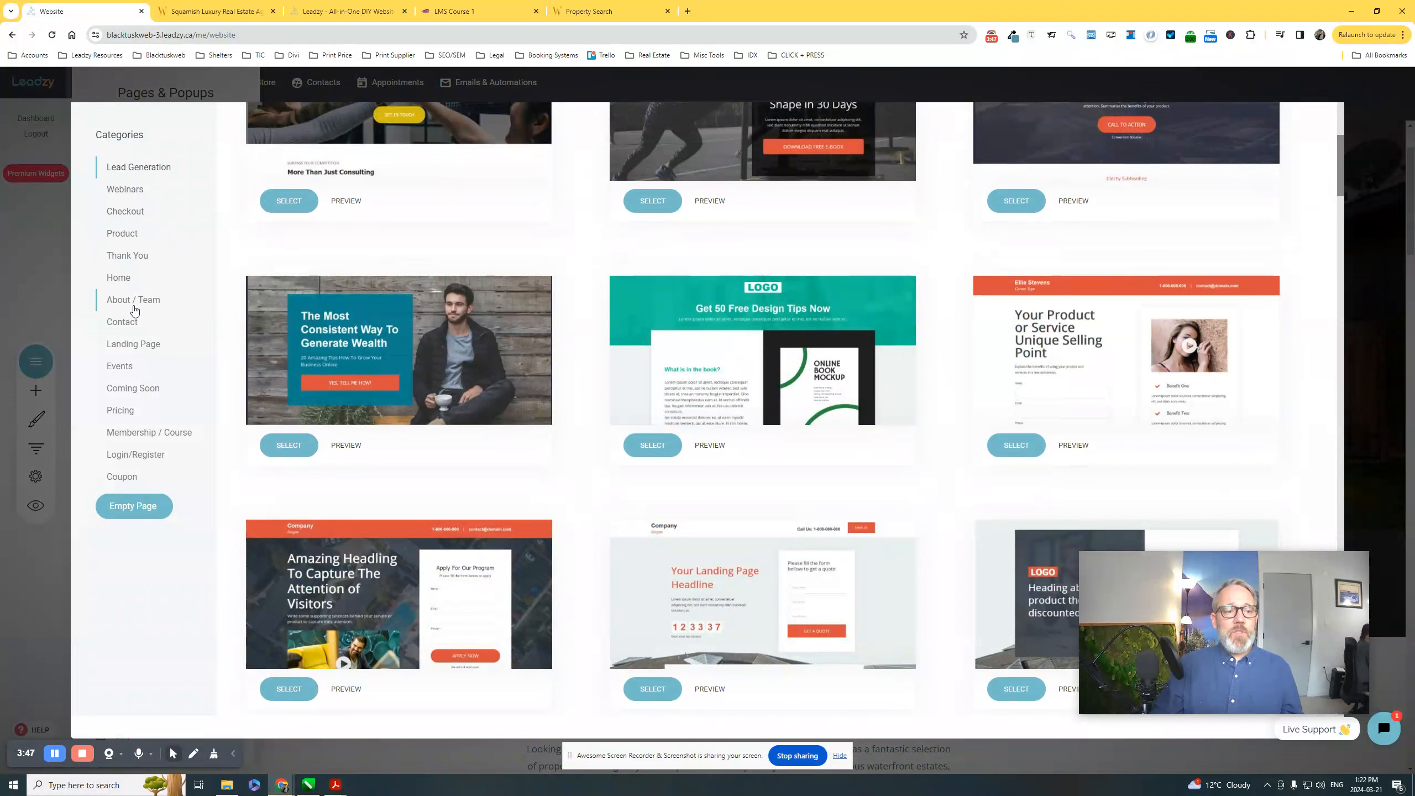
pyautogui.click(127, 257)
pyautogui.click(128, 277)
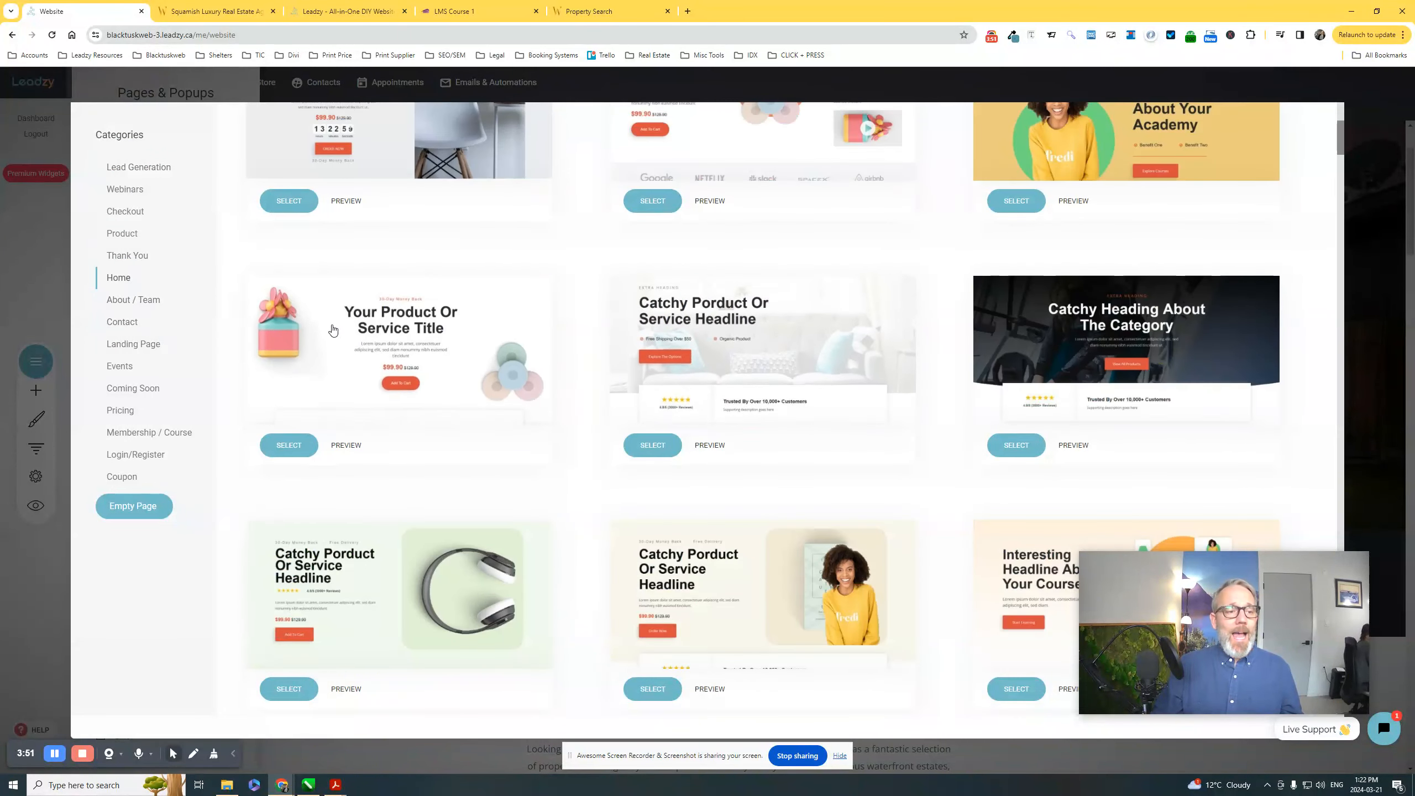
pyautogui.click(124, 344)
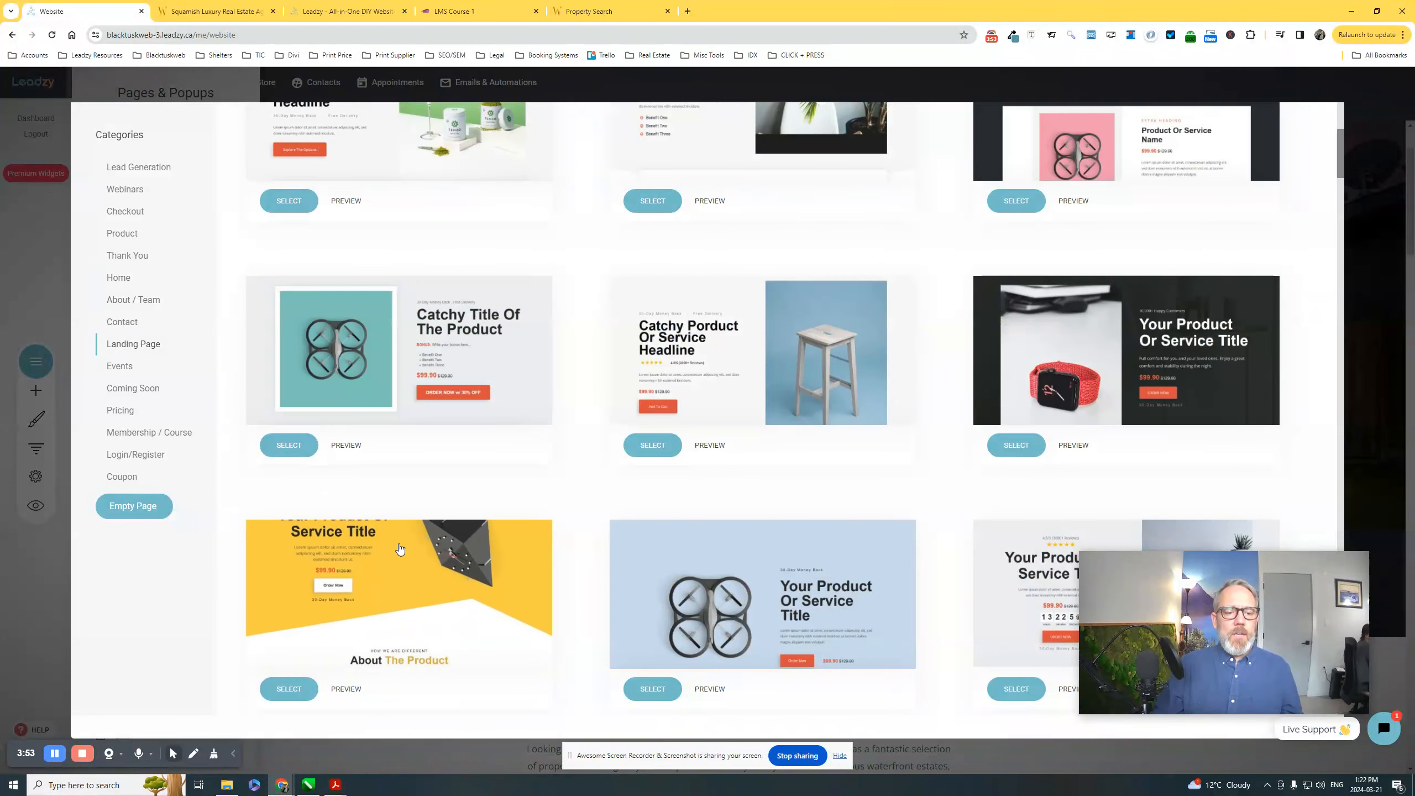
# - Create an empty page named demo in the Pages group with public access
pyautogui.click(138, 510)
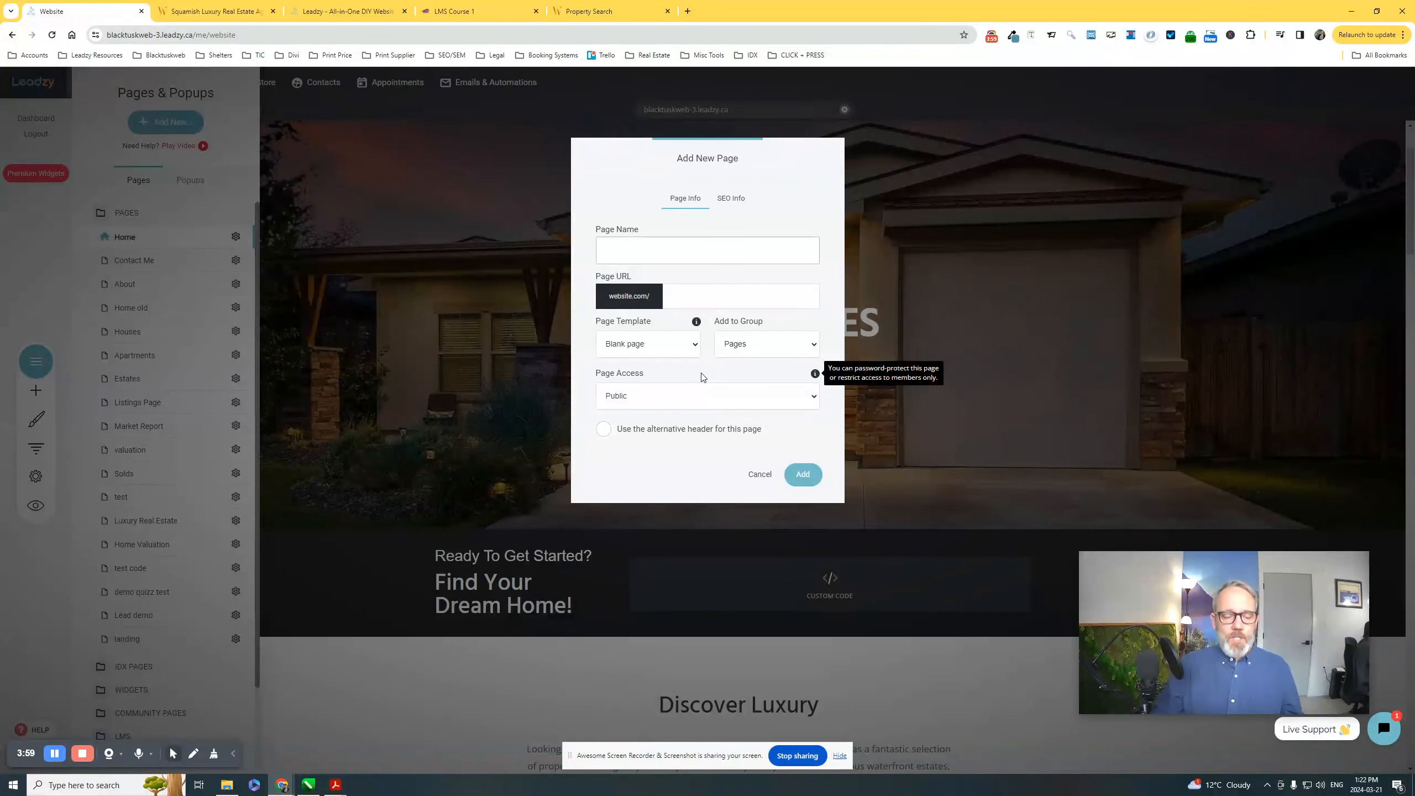
pyautogui.write('demo')
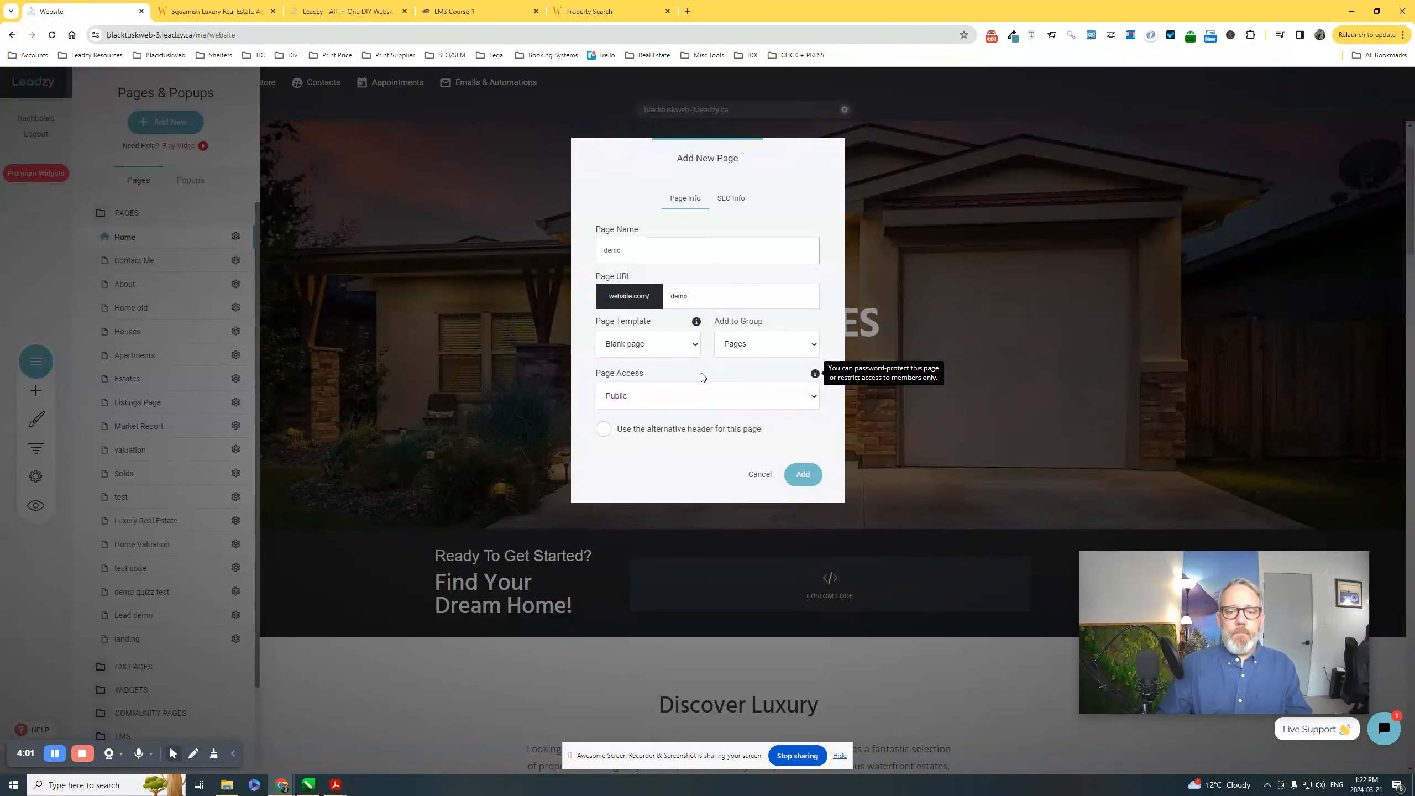
pyautogui.click(802, 474)
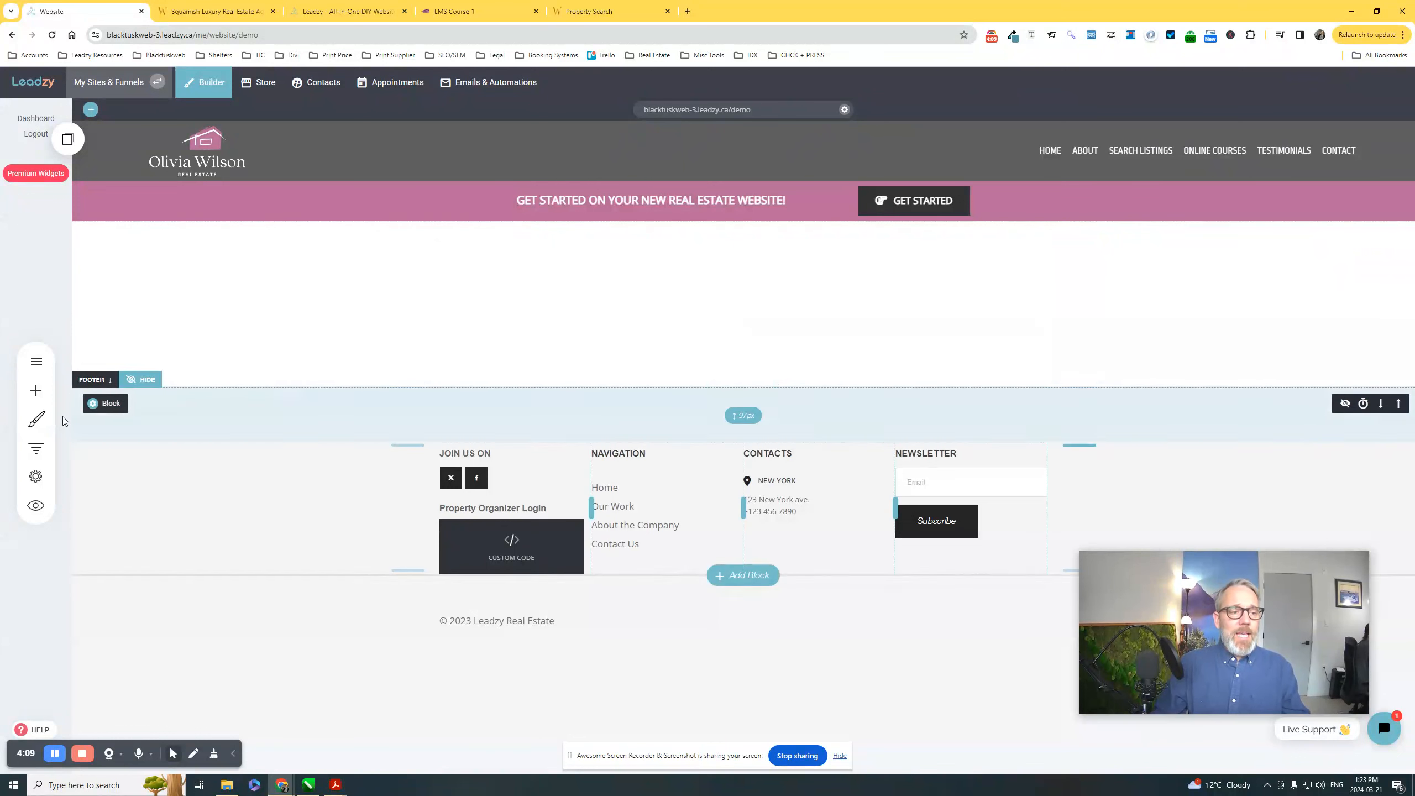
# - Add a Booking widget to the blank area of the demo page and assign Test Event as its booking event
pyautogui.click(35, 396)
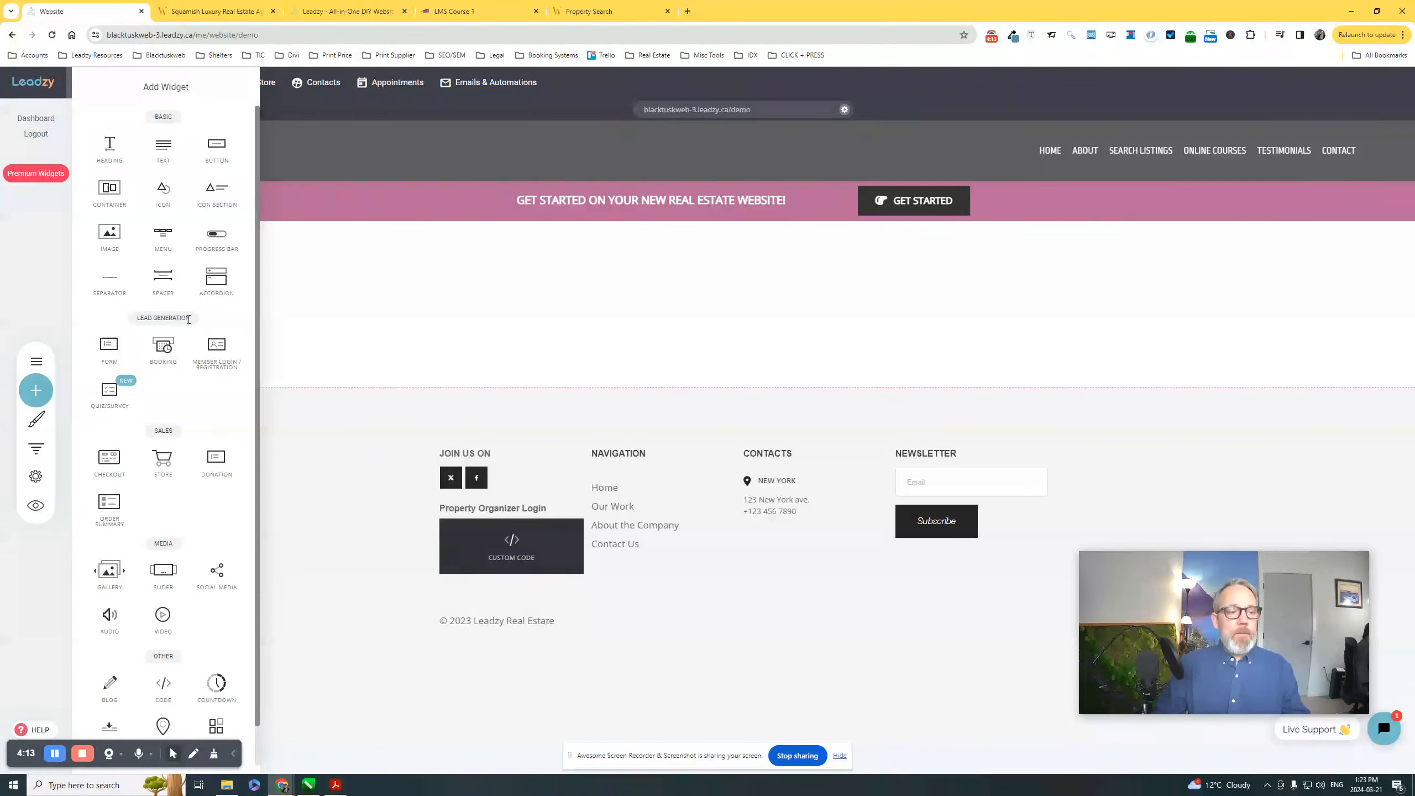
pyautogui.moveTo(162, 350); pyautogui.dragTo(785, 259)
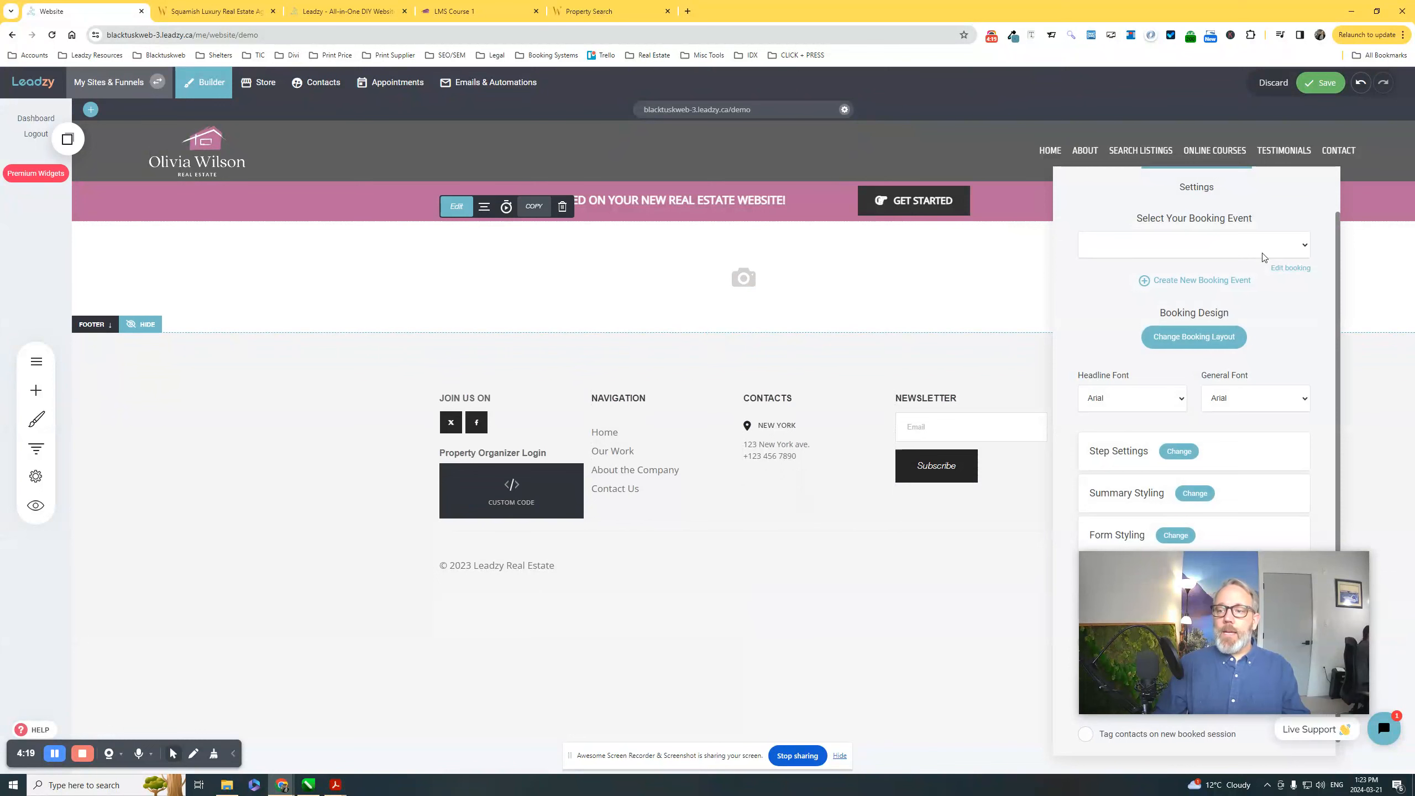
pyautogui.moveTo(1309, 189); pyautogui.dragTo(1006, 135)
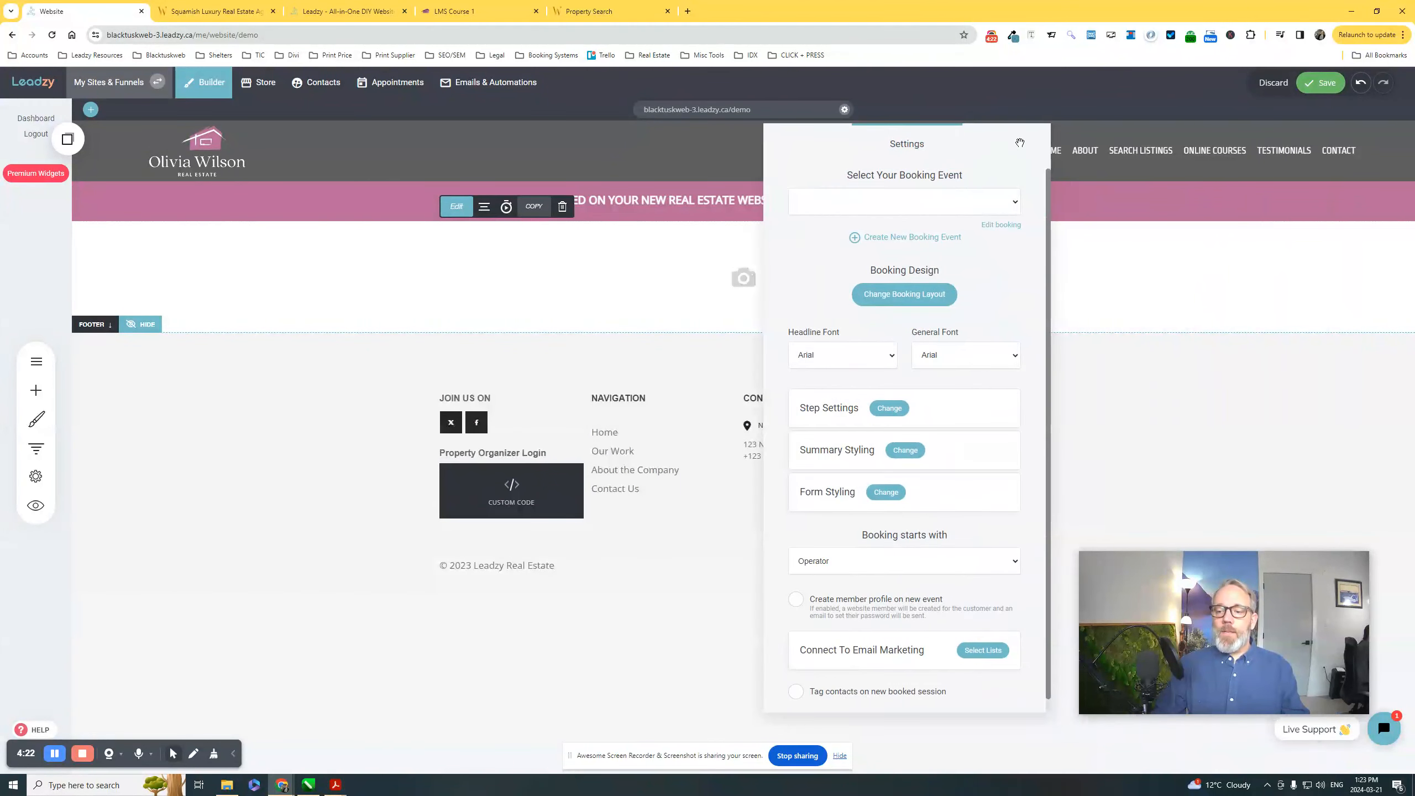
pyautogui.click(872, 204)
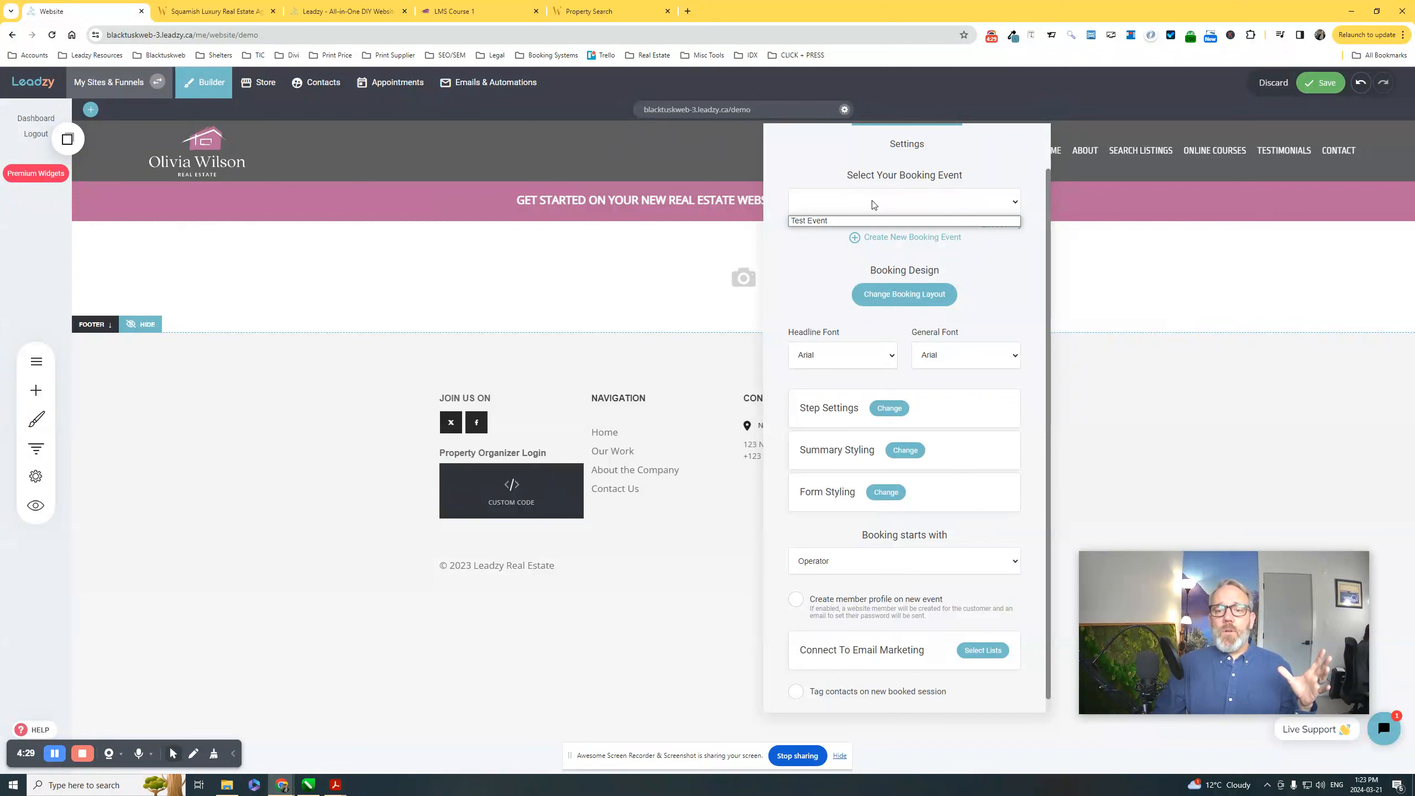
pyautogui.click(815, 221)
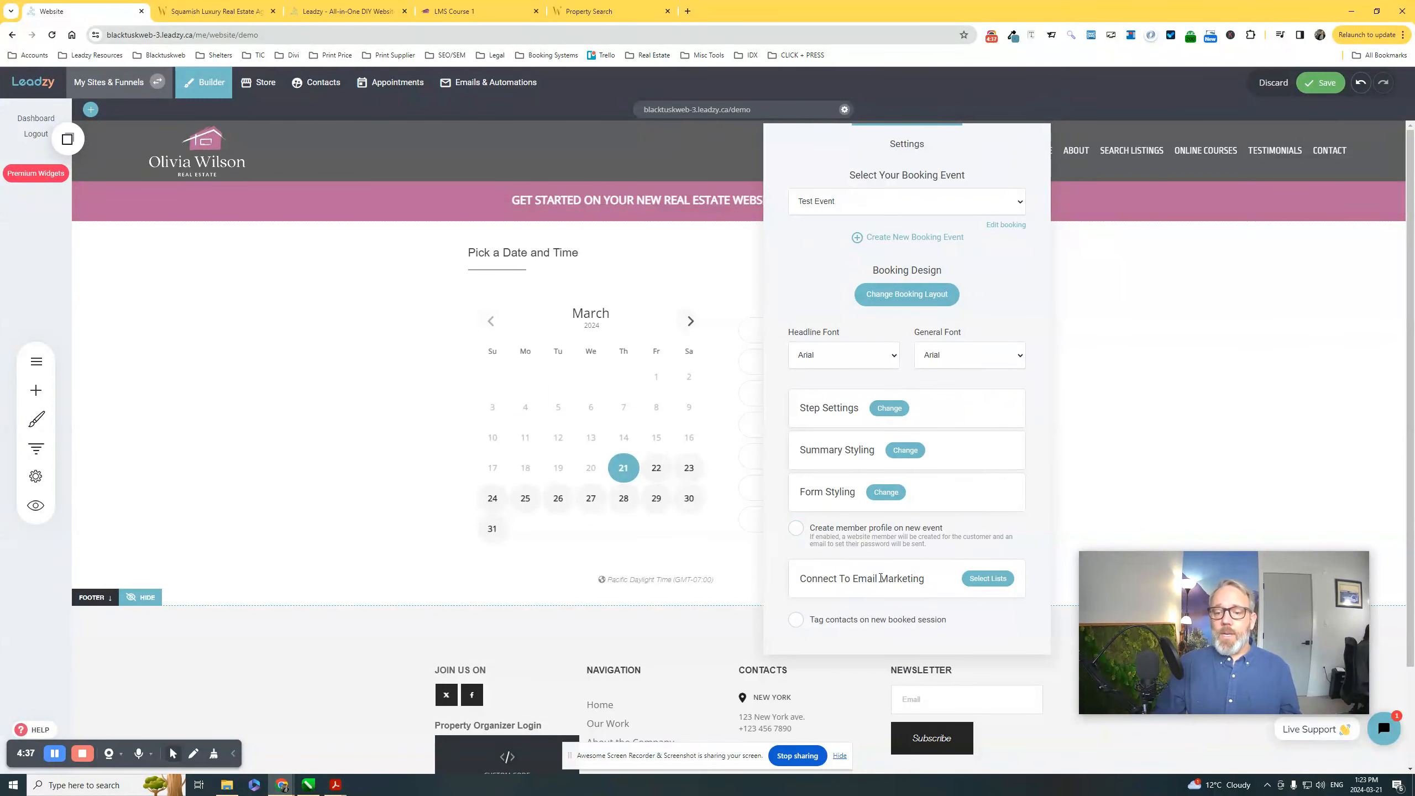
# - Connect the booking widget's email marketing to the Promo list
pyautogui.moveTo(799, 579); pyautogui.dragTo(926, 580)
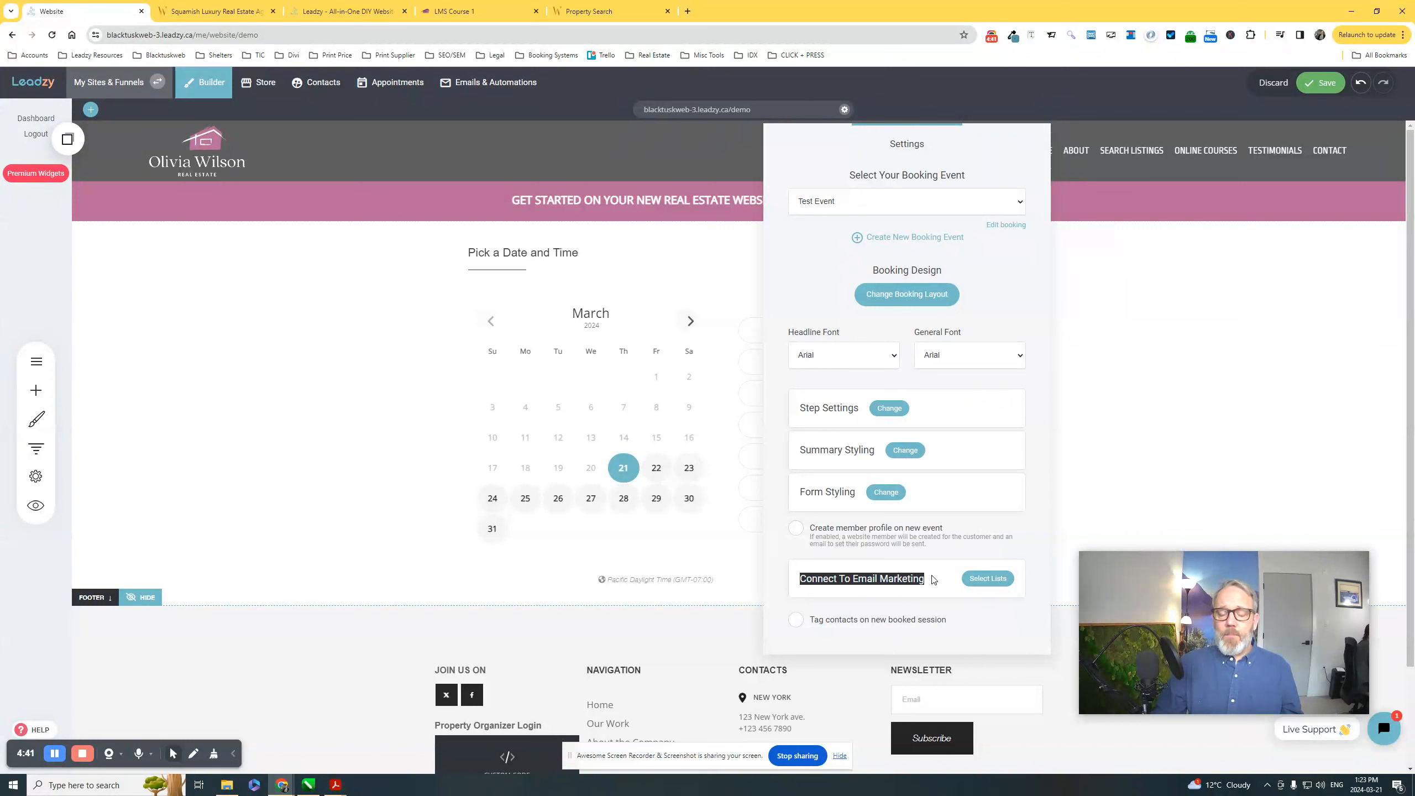
pyautogui.click(935, 580)
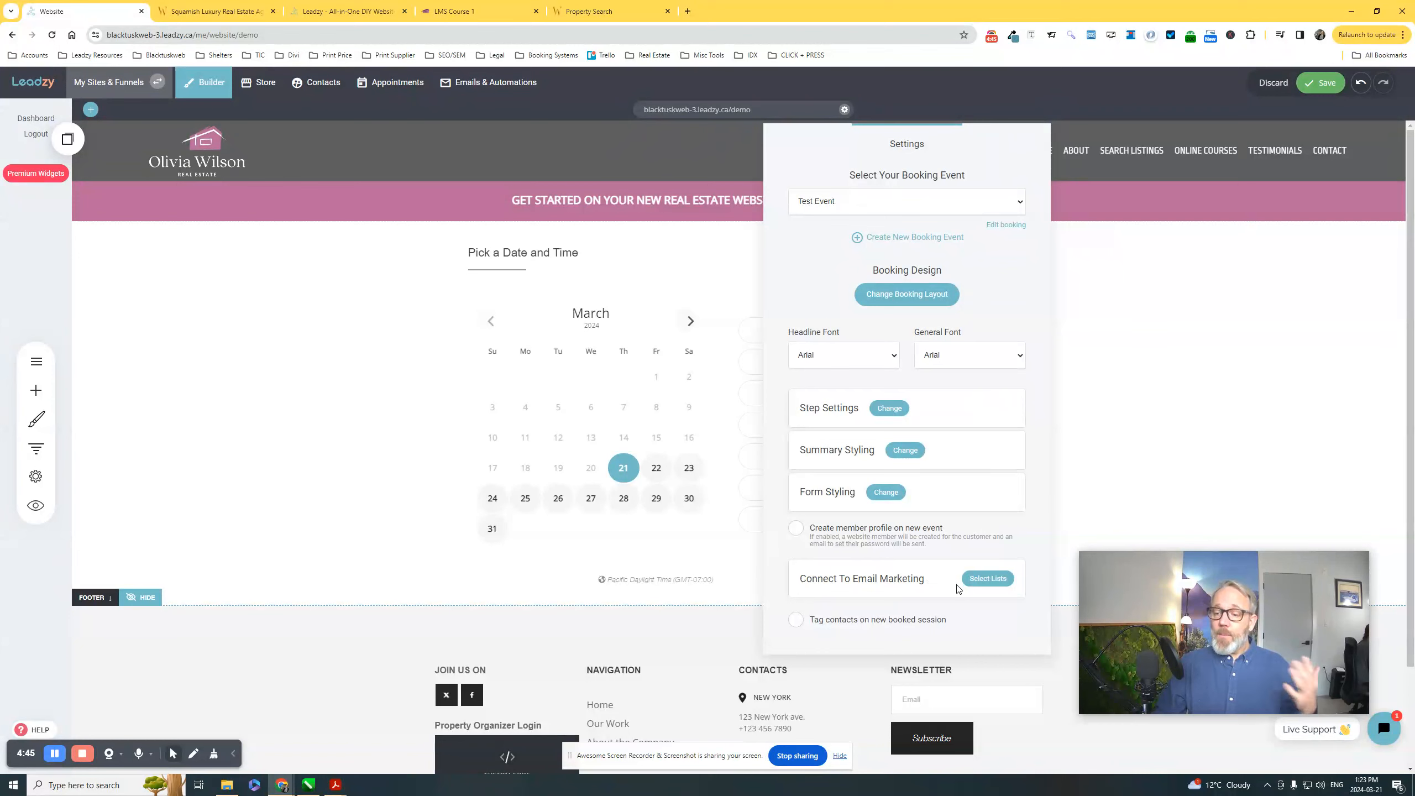
pyautogui.click(987, 580)
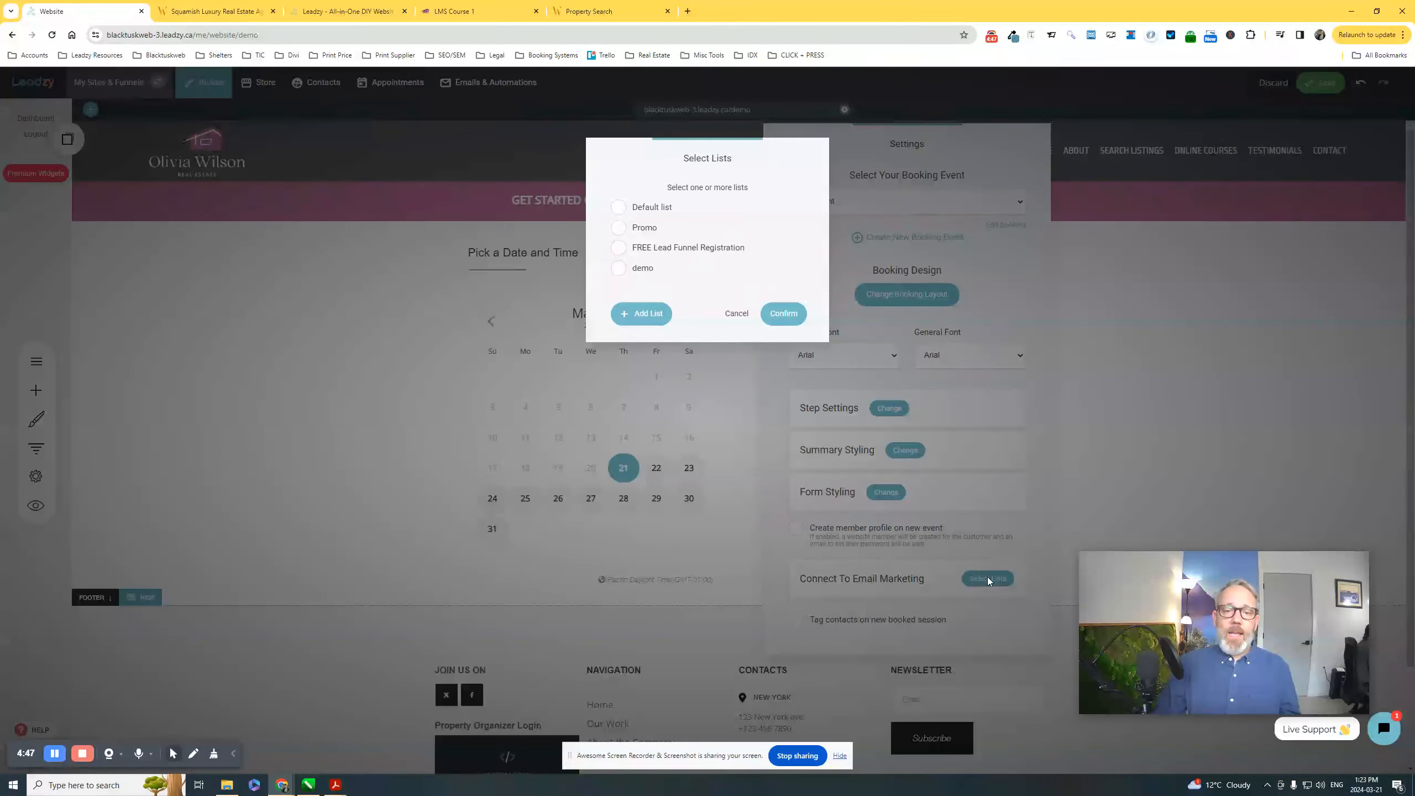
pyautogui.click(617, 207)
pyautogui.click(618, 227)
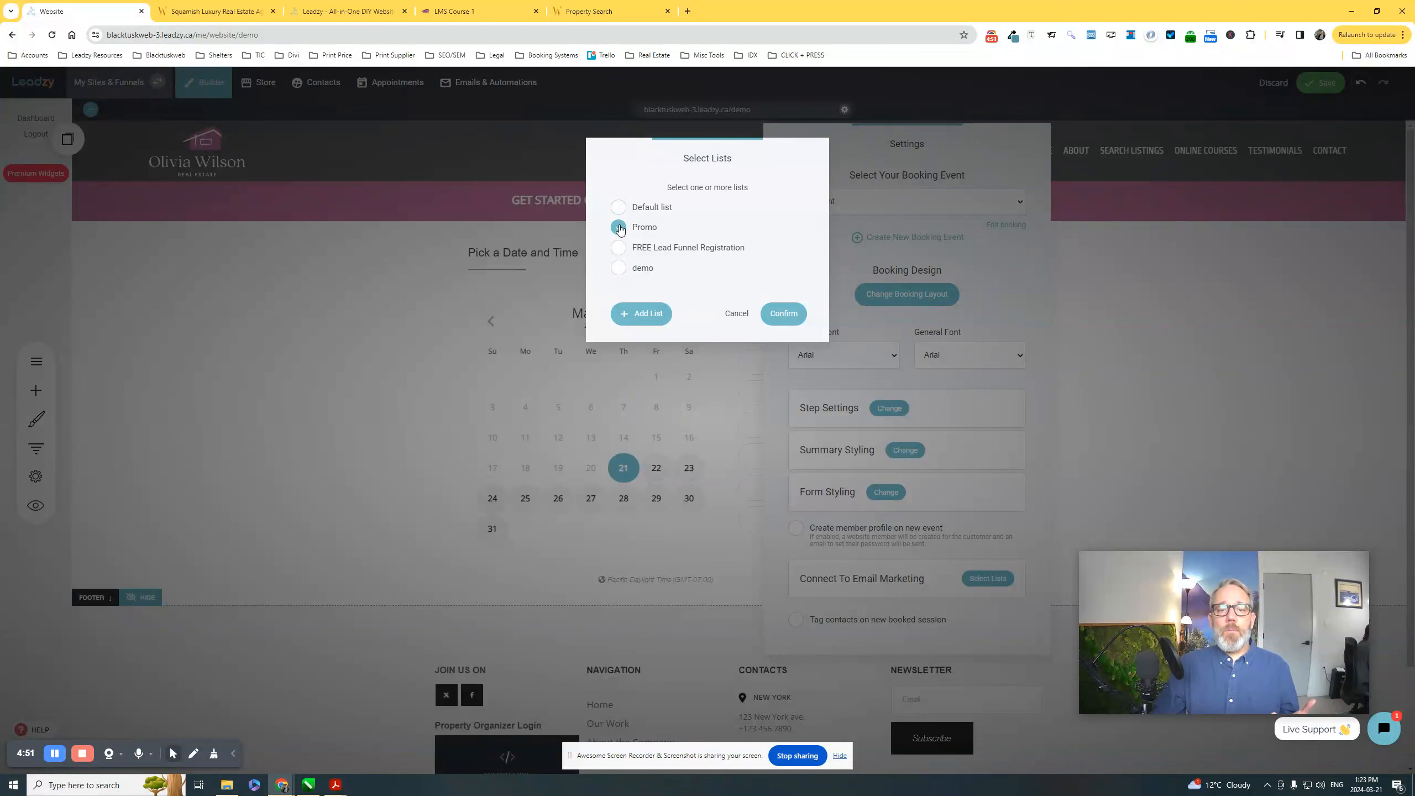
pyautogui.click(782, 316)
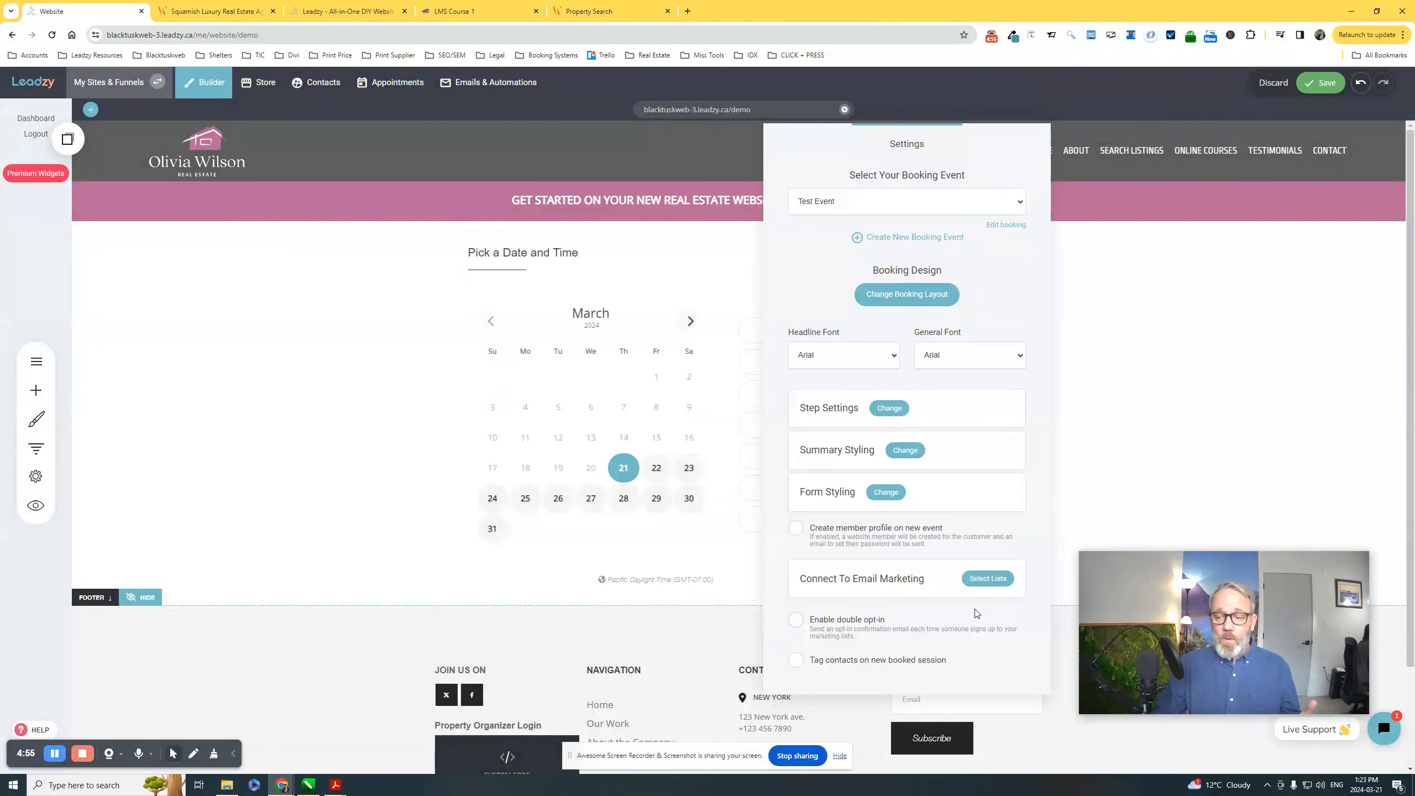
# - Leave double opt-in disabled and tag contacts on new booked sessions with the existing tag test 1
pyautogui.click(941, 630)
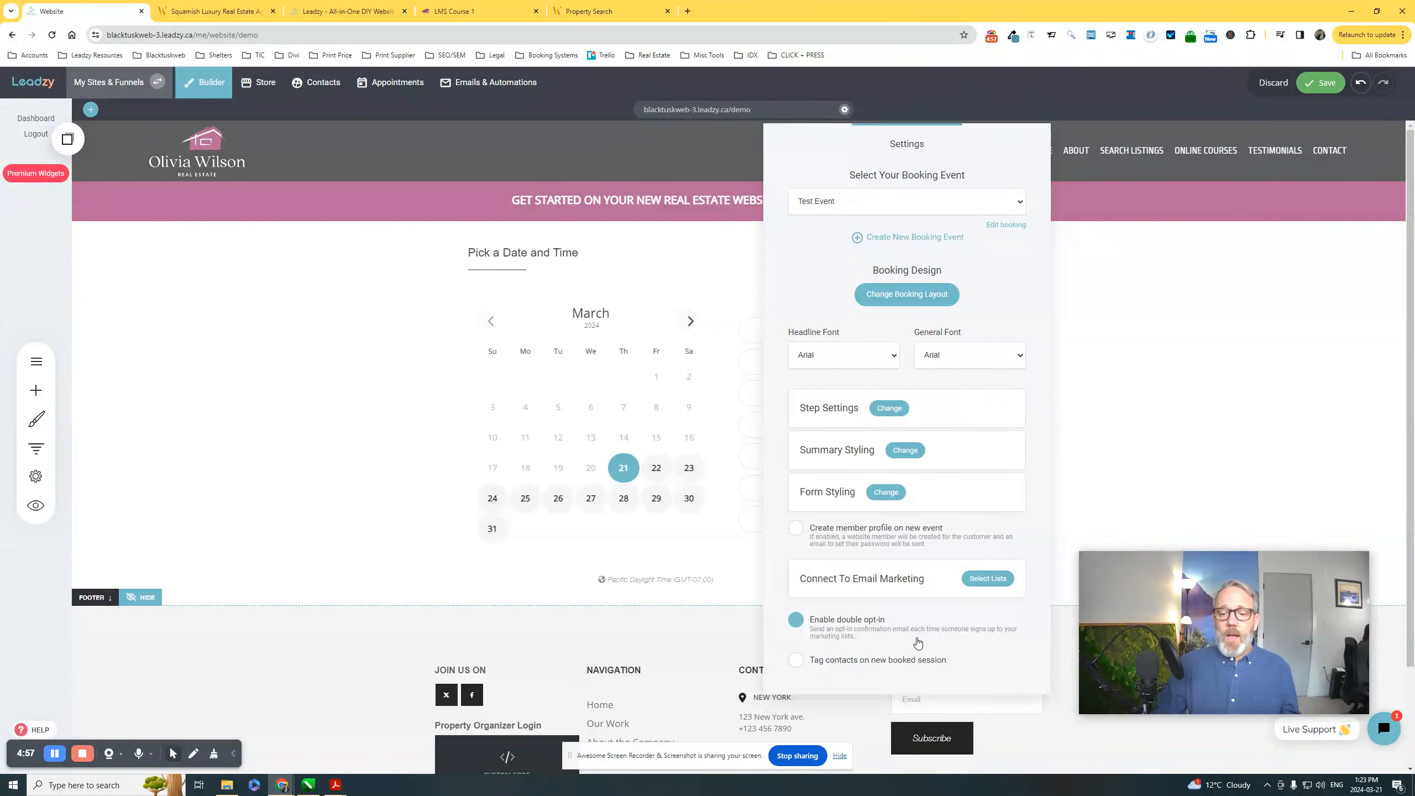
pyautogui.click(795, 619)
pyautogui.click(795, 659)
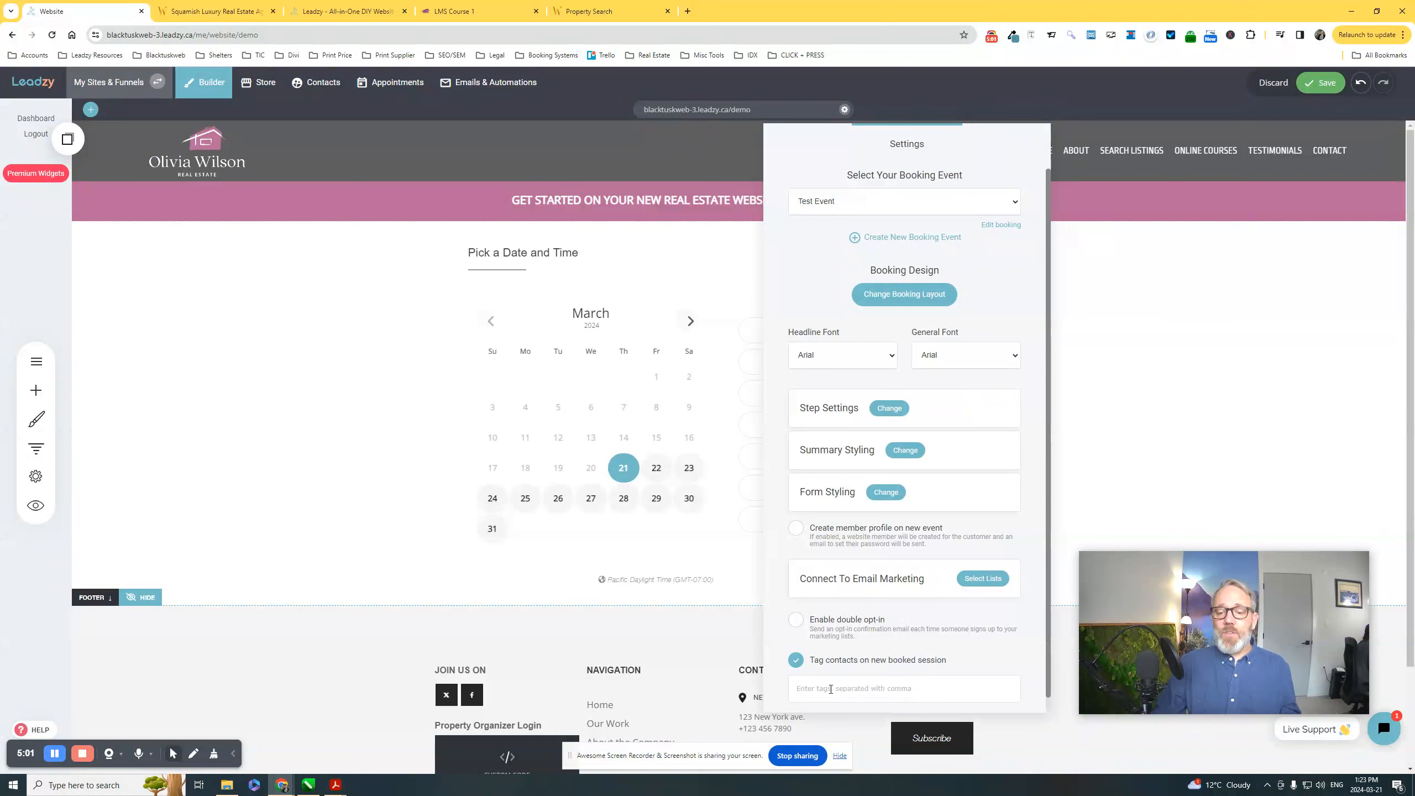
pyautogui.click(833, 691)
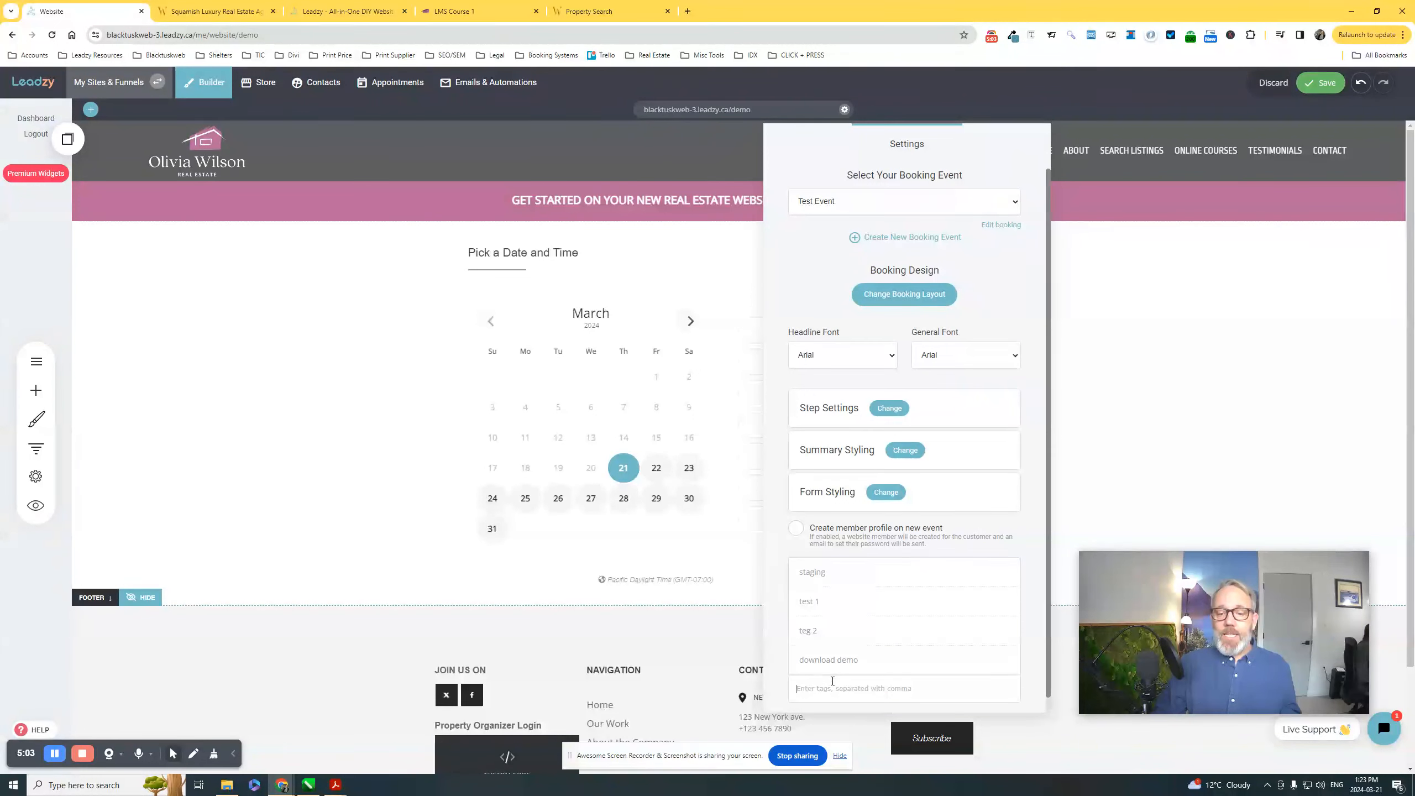
pyautogui.click(828, 606)
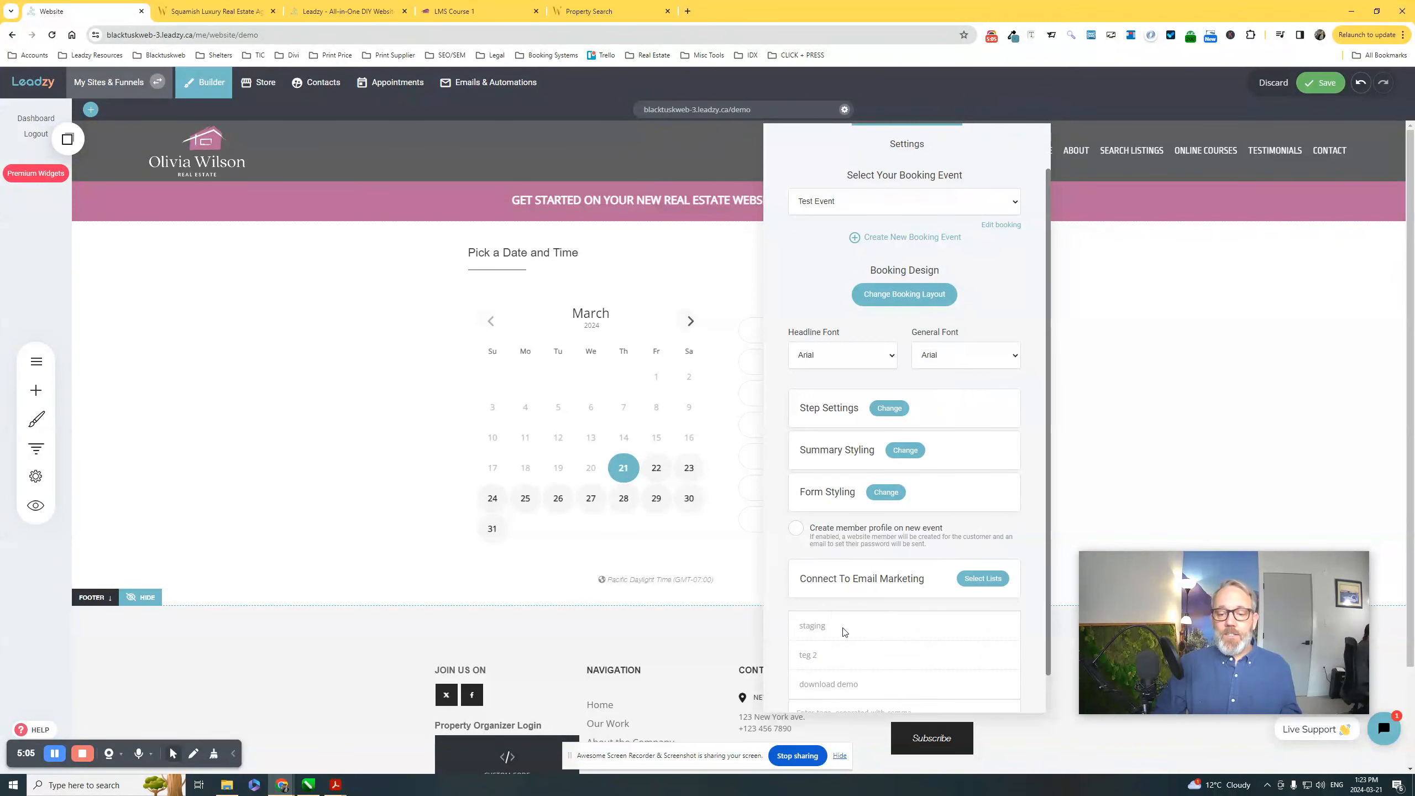
pyautogui.click(1031, 605)
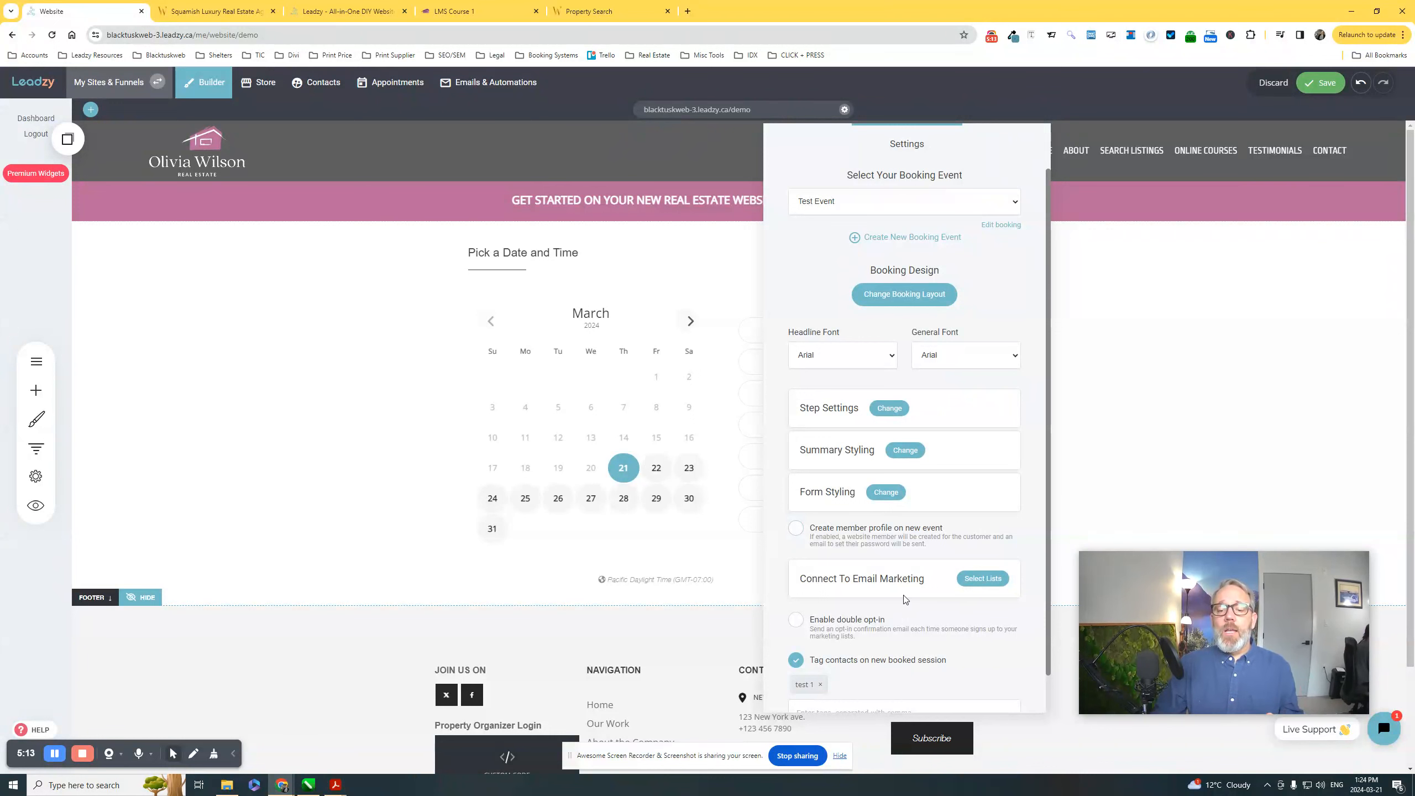
# - Review the booking widget's remaining settings, close them and save the demo page
pyautogui.scroll(-1, 903, 585)
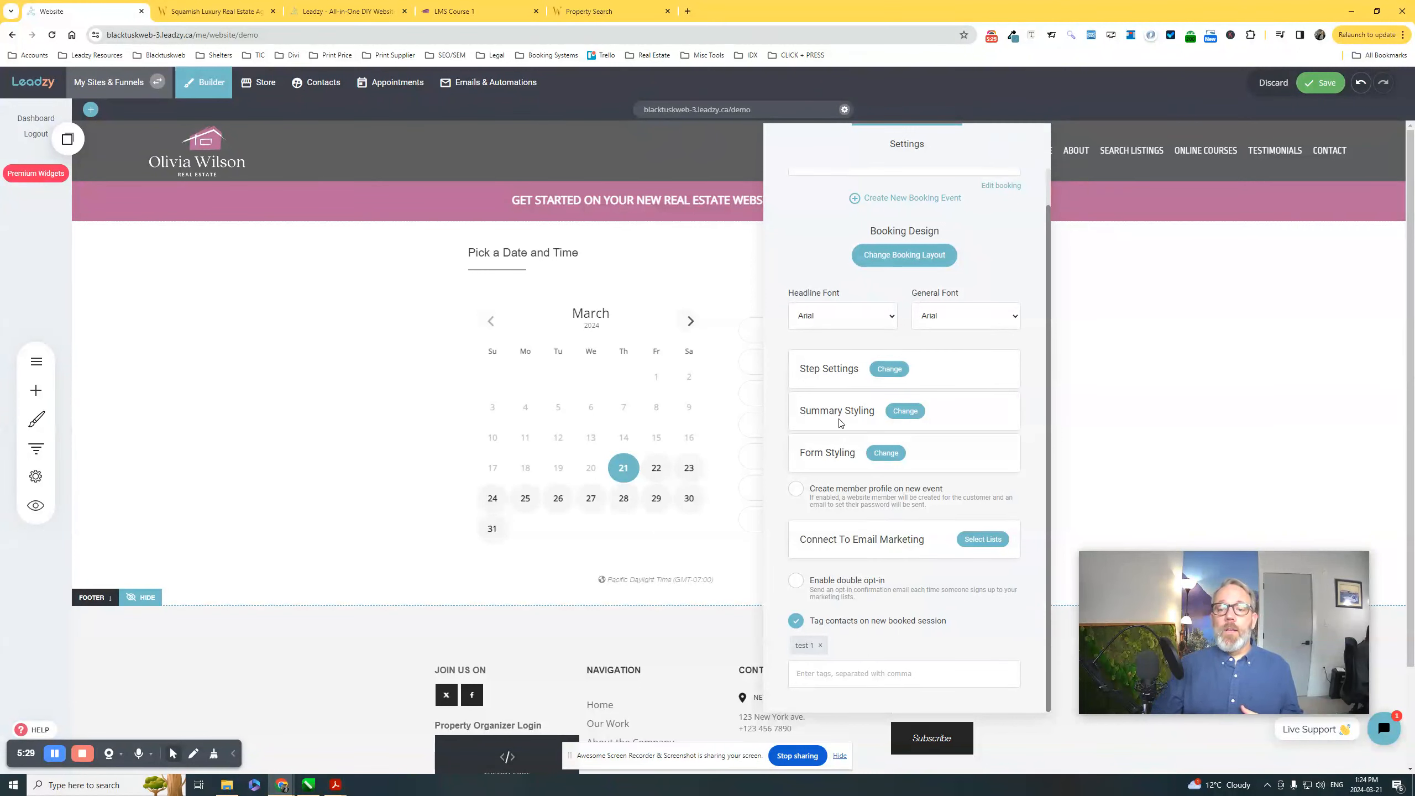
pyautogui.scroll(1, 911, 474)
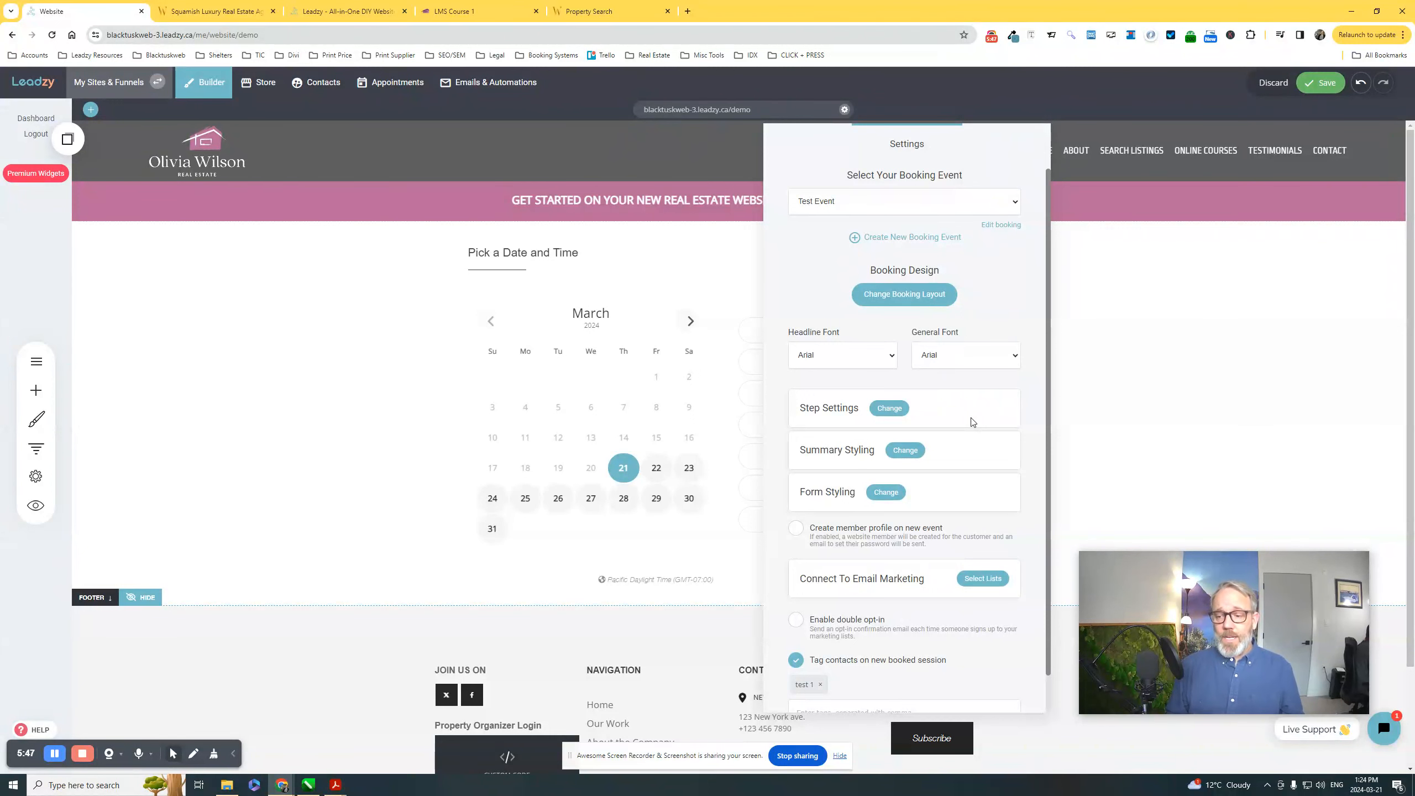
pyautogui.click(1205, 361)
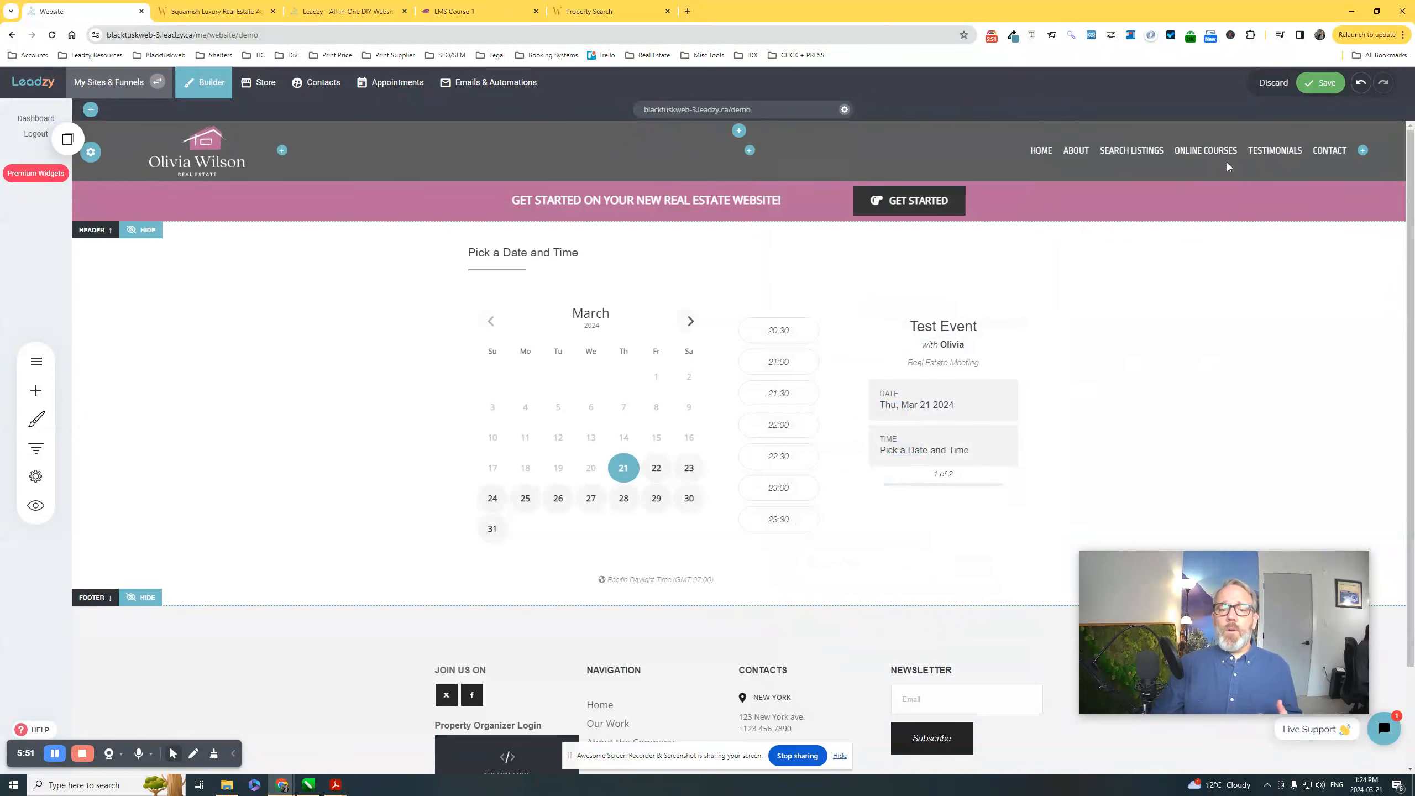
pyautogui.click(1321, 82)
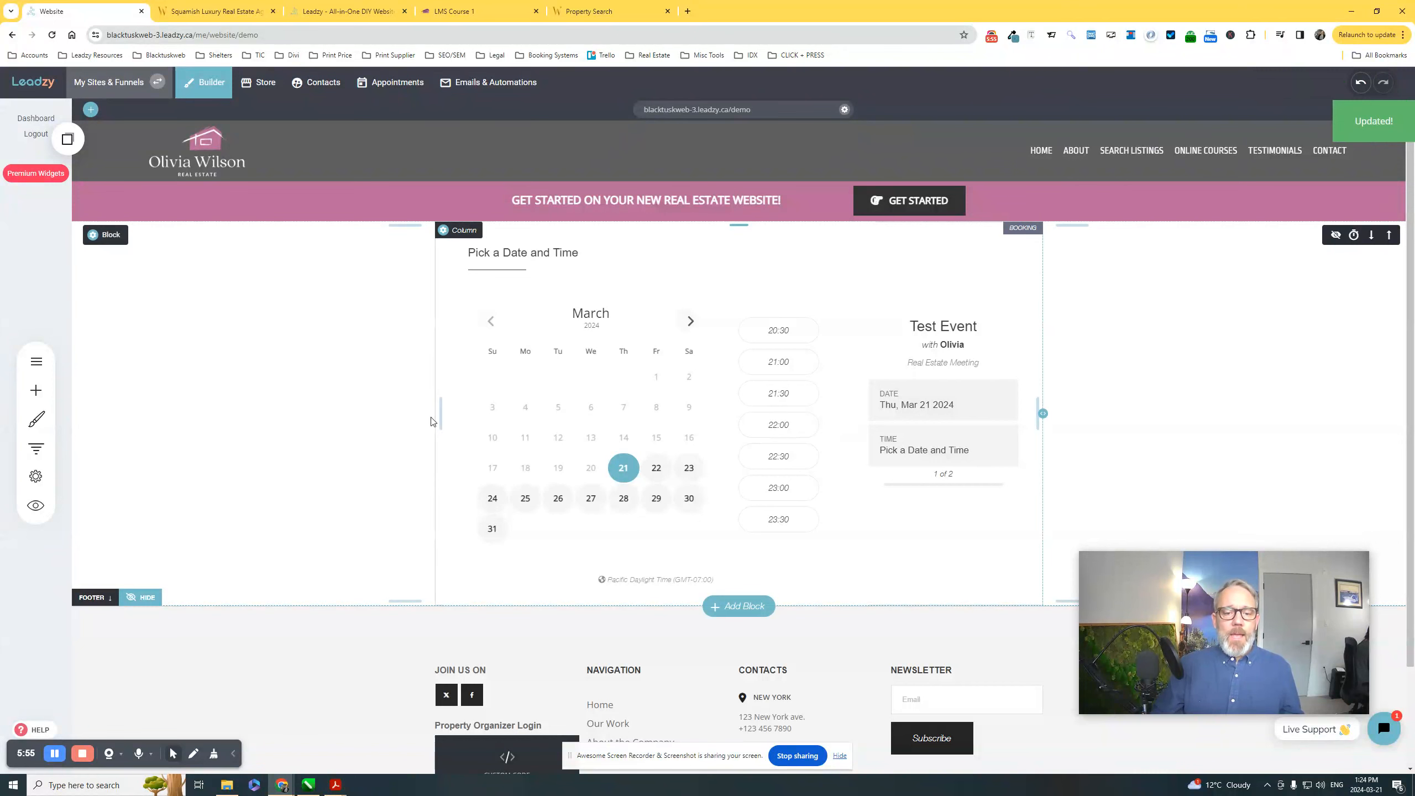
# - Add the Call To Action block with an image placeholder beside the headline below the booking block
pyautogui.click(740, 606)
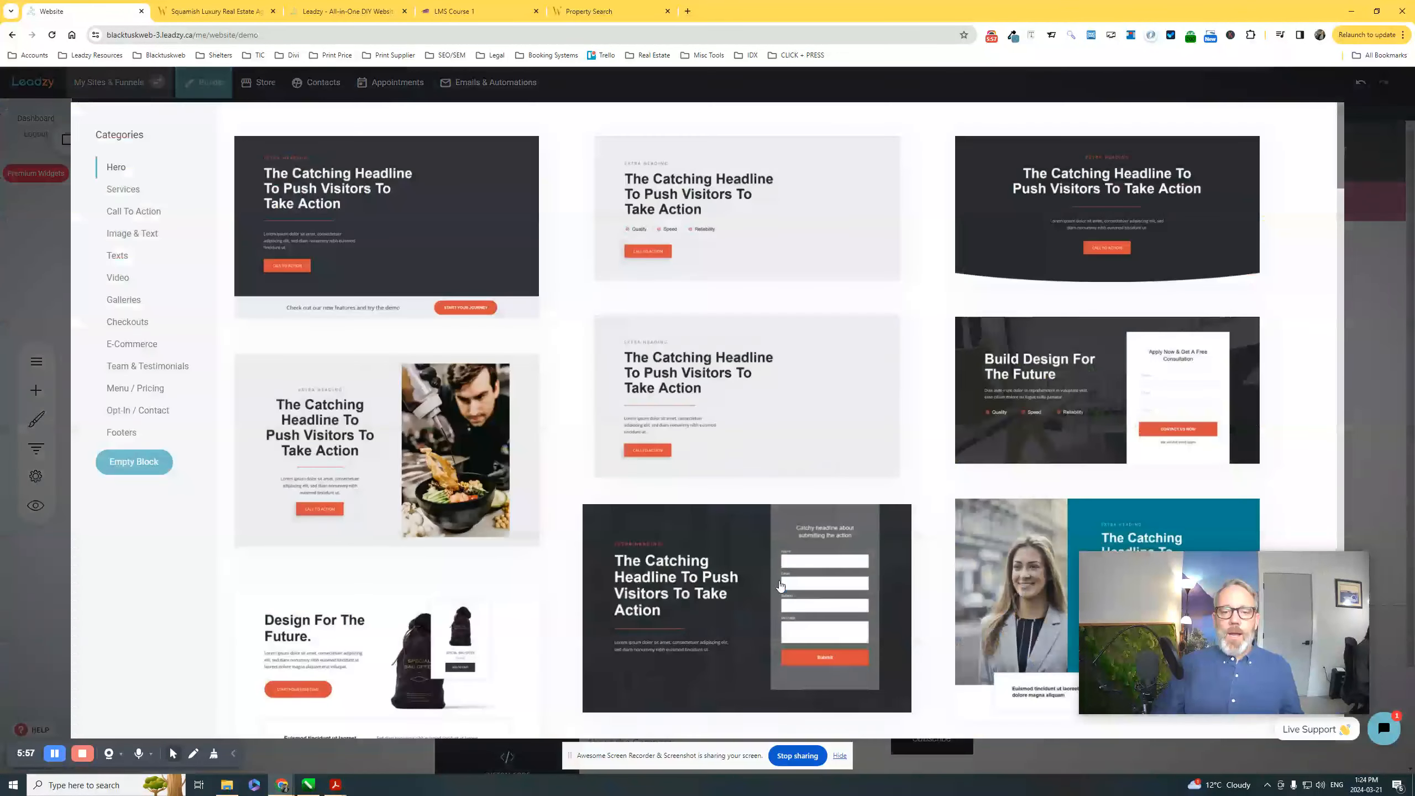
pyautogui.click(107, 216)
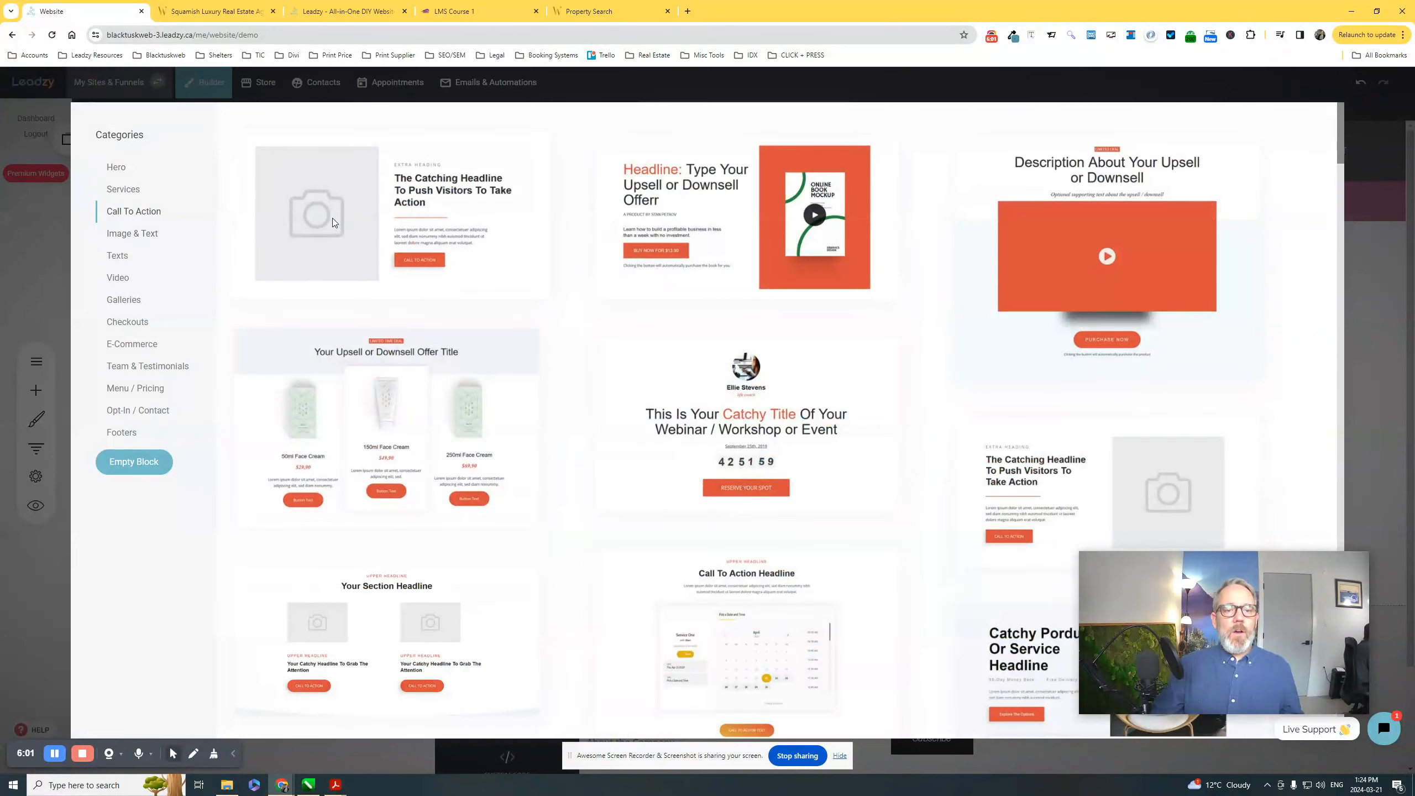
pyautogui.click(335, 221)
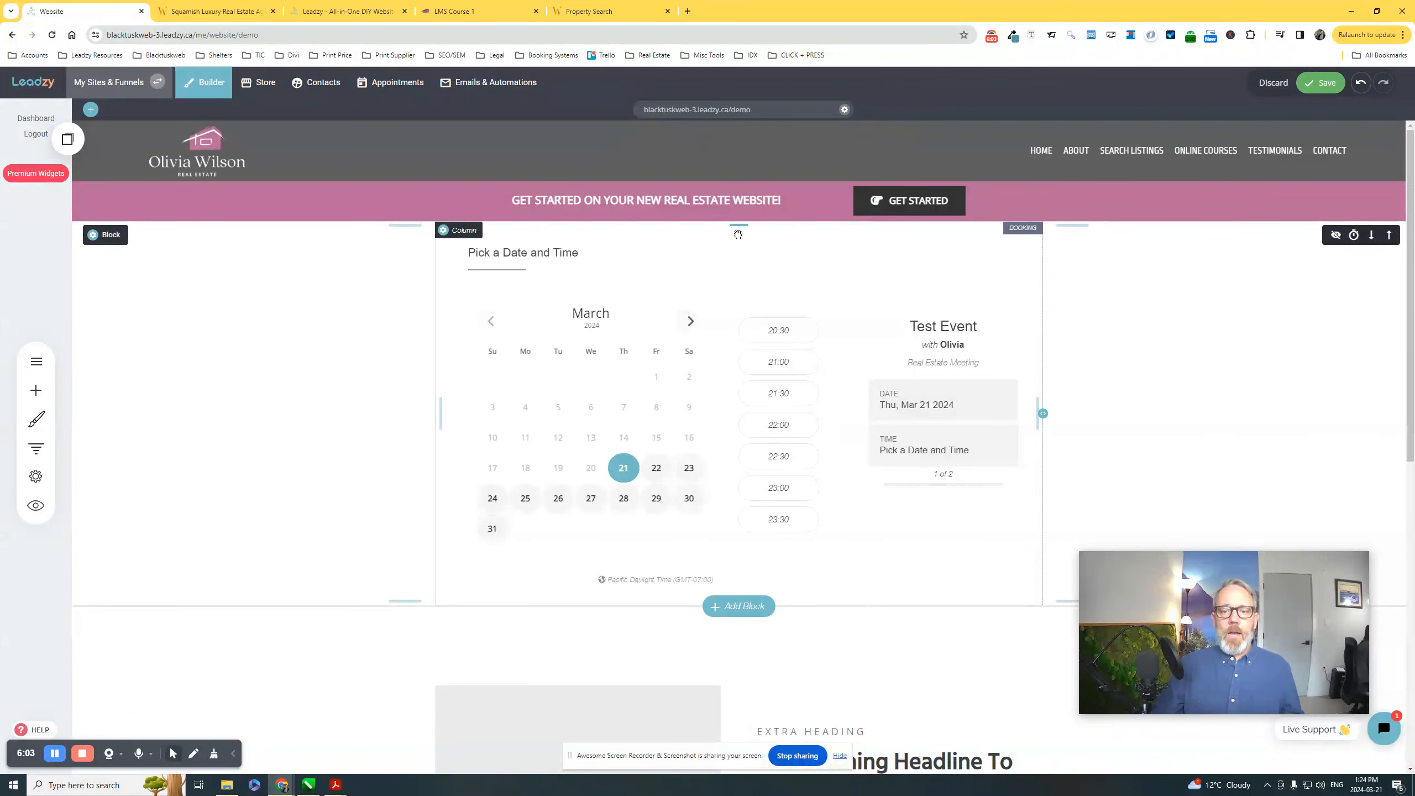
# - Add the dark Hero block with the demo strip below the booking calendar, and move its headline section above the calendar
pyautogui.click(740, 606)
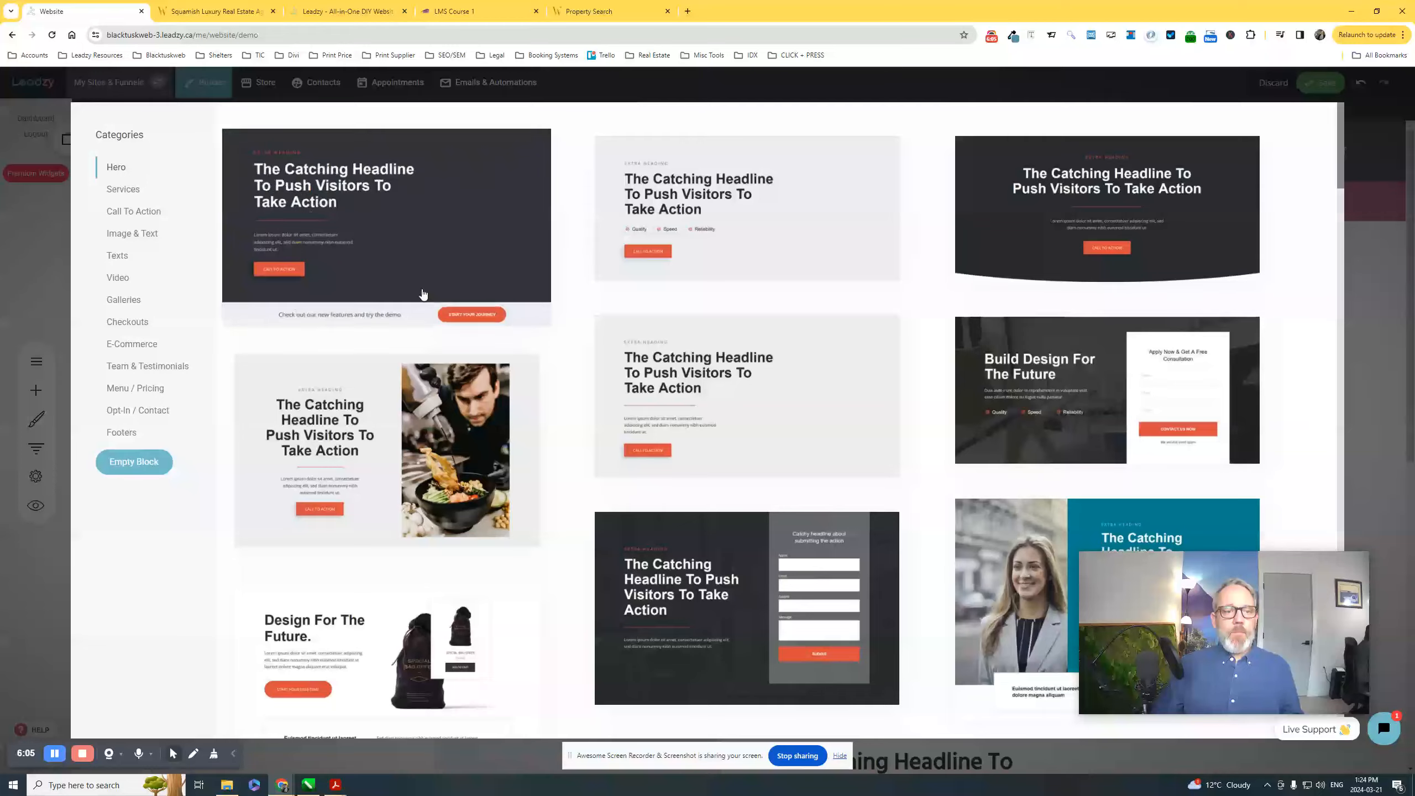
pyautogui.click(423, 294)
pyautogui.moveTo(1312, 585); pyautogui.dragTo(289, 387)
pyautogui.scroll(-2, 195, 598)
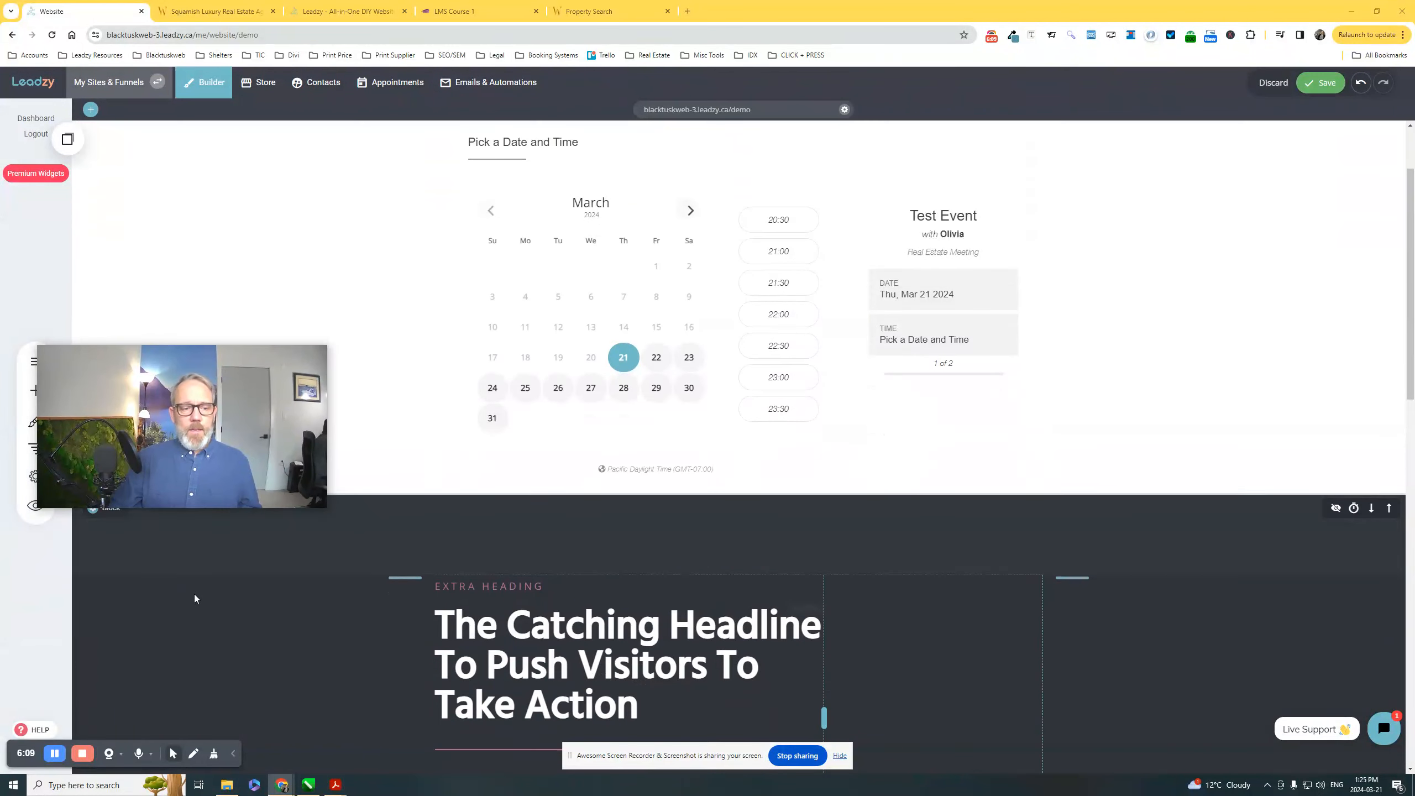
pyautogui.click(1387, 508)
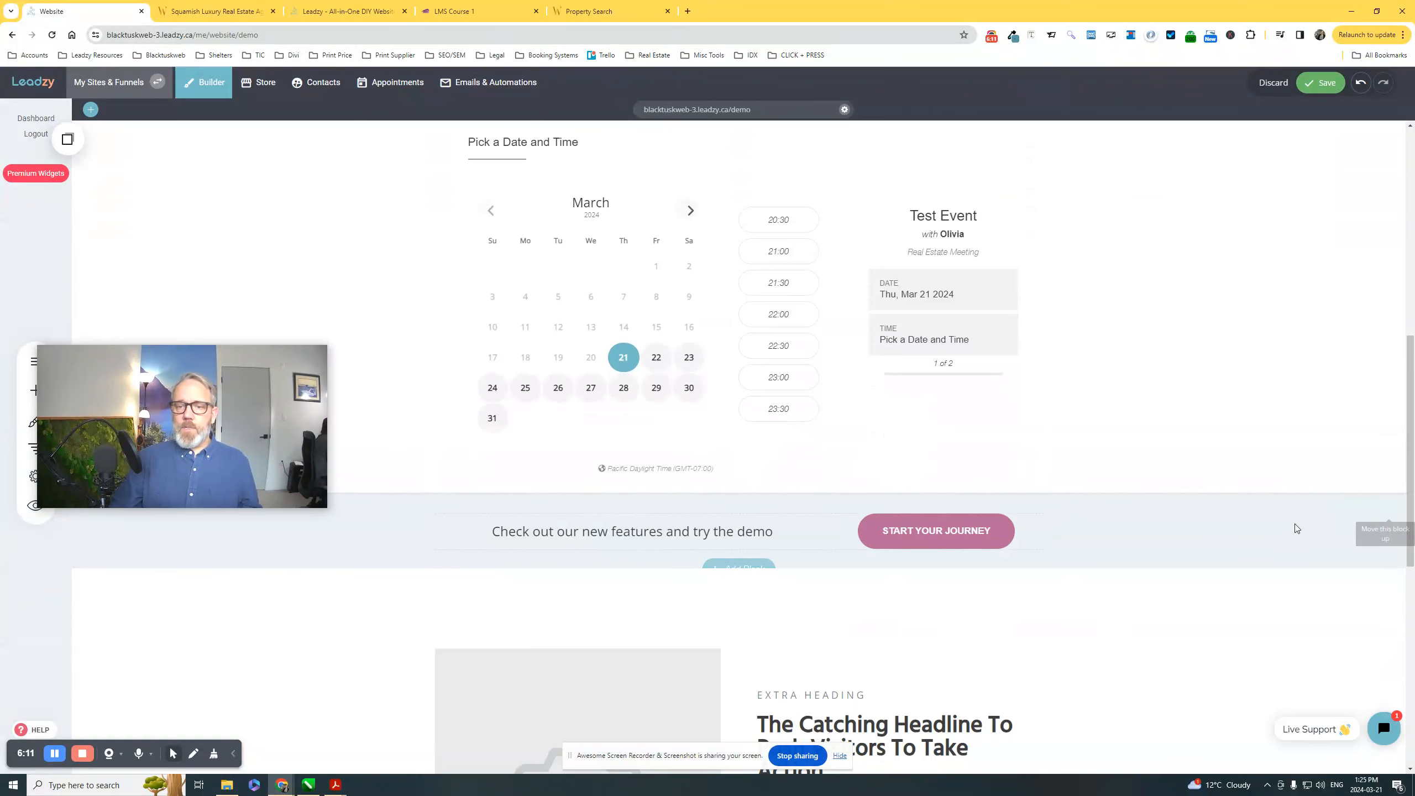
# - Review the arrangement of blocks down to the footer and save the demo page
pyautogui.scroll(10, 1266, 553)
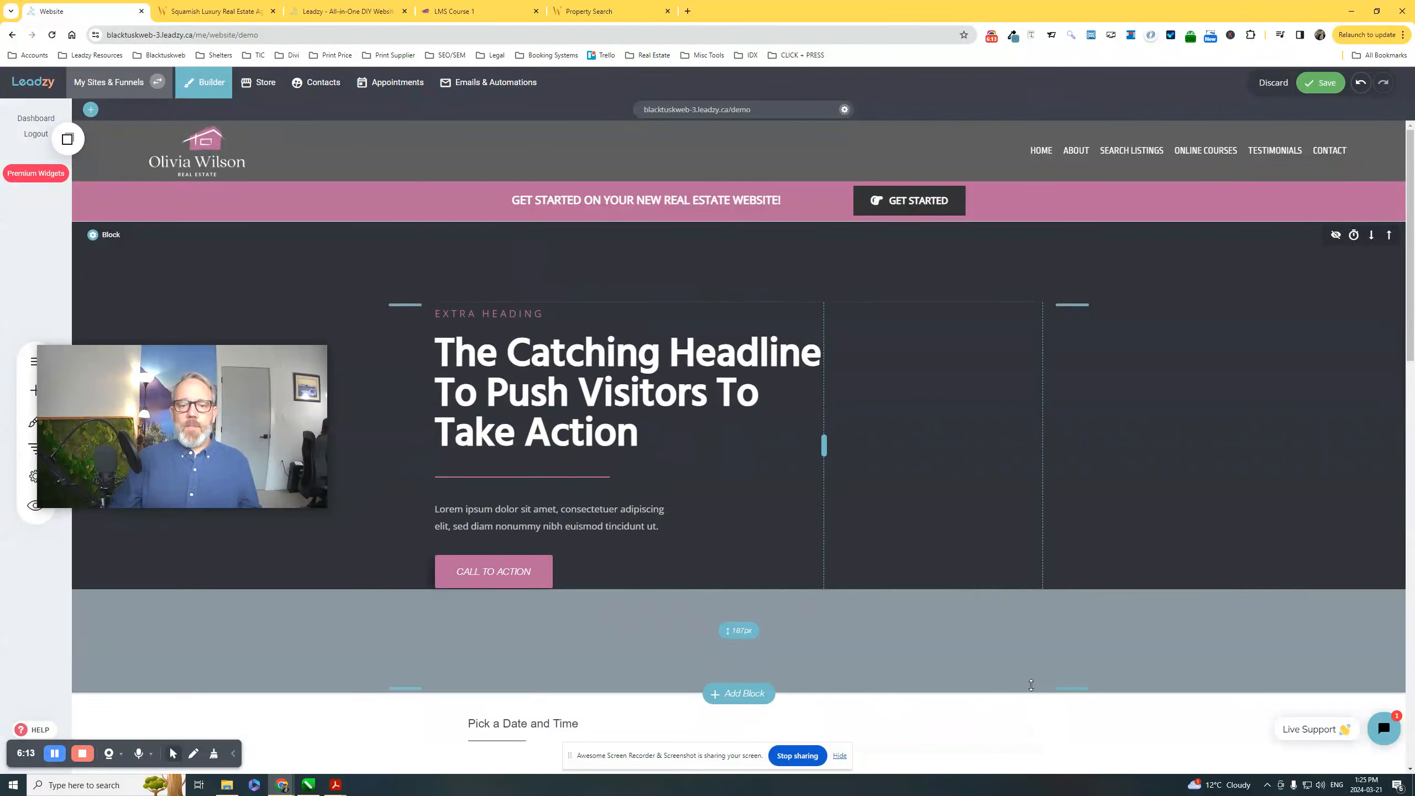
pyautogui.scroll(-14, 1031, 684)
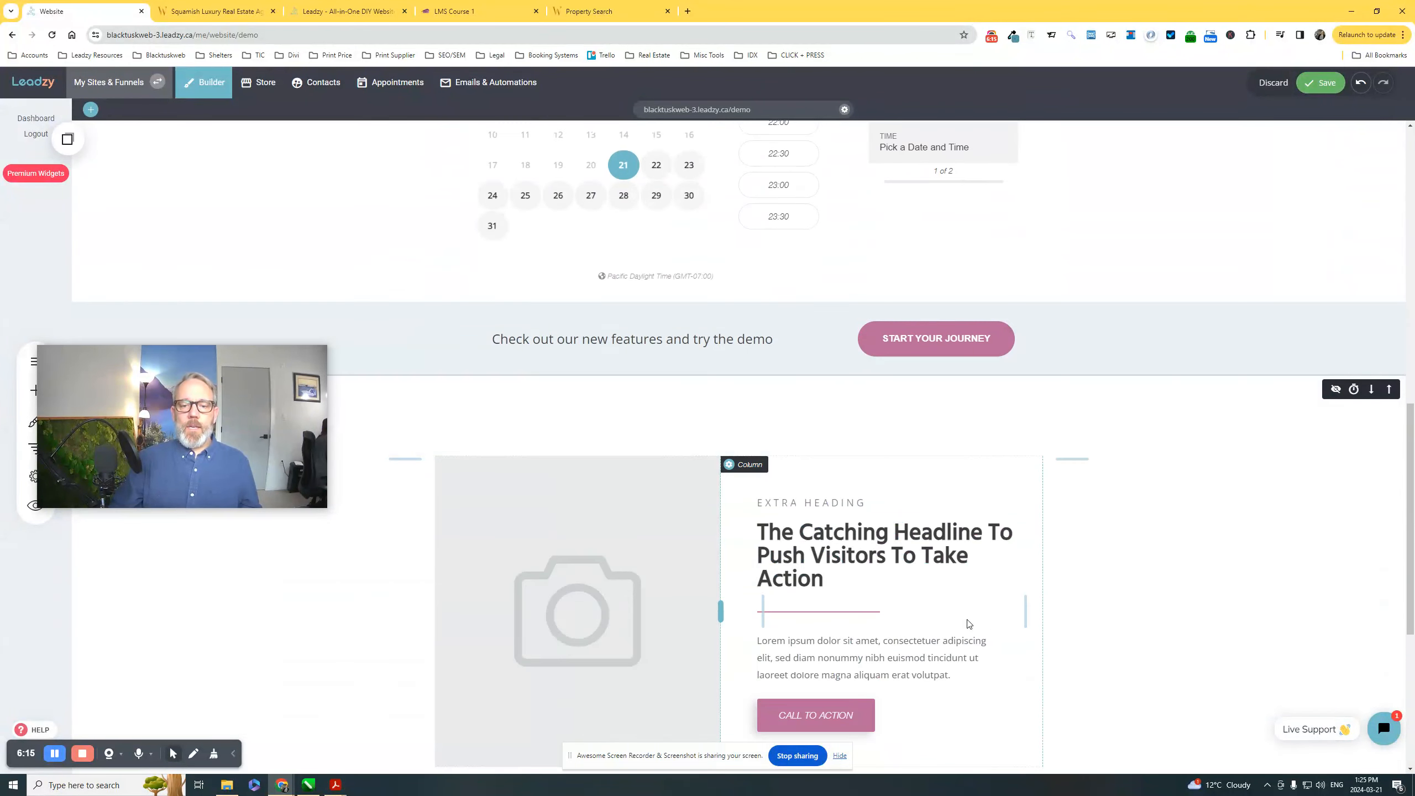
pyautogui.scroll(-4, 968, 623)
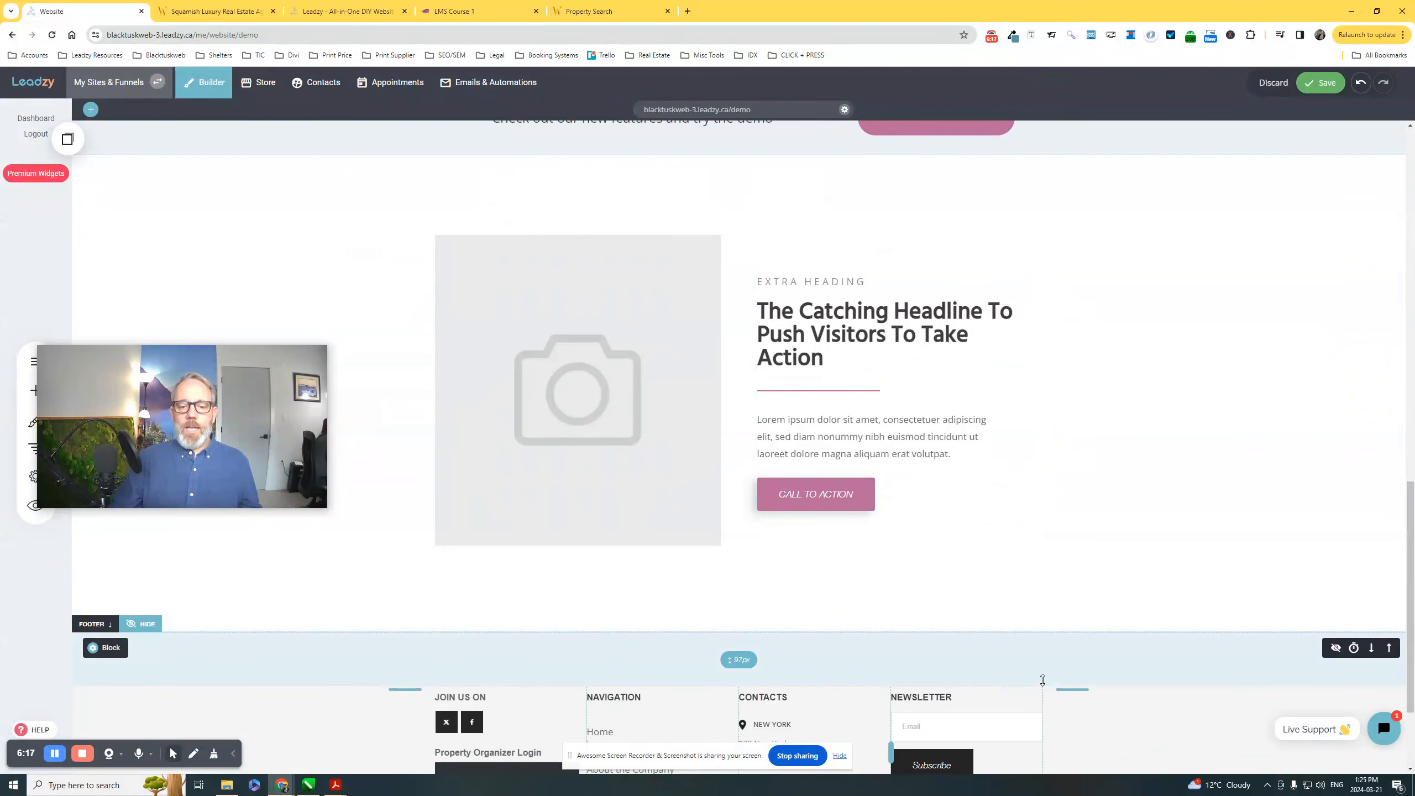
pyautogui.scroll(-3, 1042, 680)
pyautogui.scroll(14, 932, 601)
pyautogui.scroll(6, 932, 600)
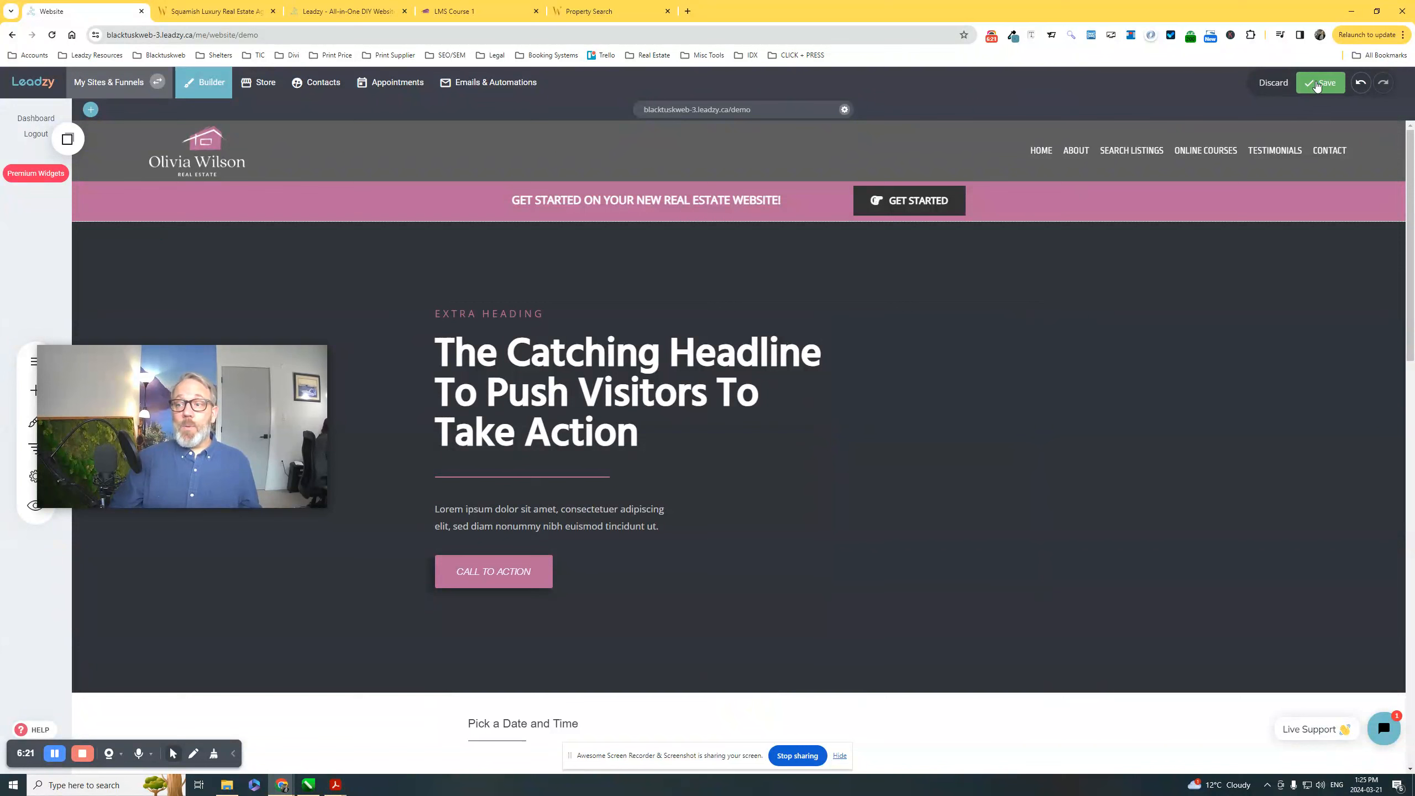
pyautogui.click(1319, 83)
pyautogui.moveTo(148, 368); pyautogui.dragTo(1184, 550)
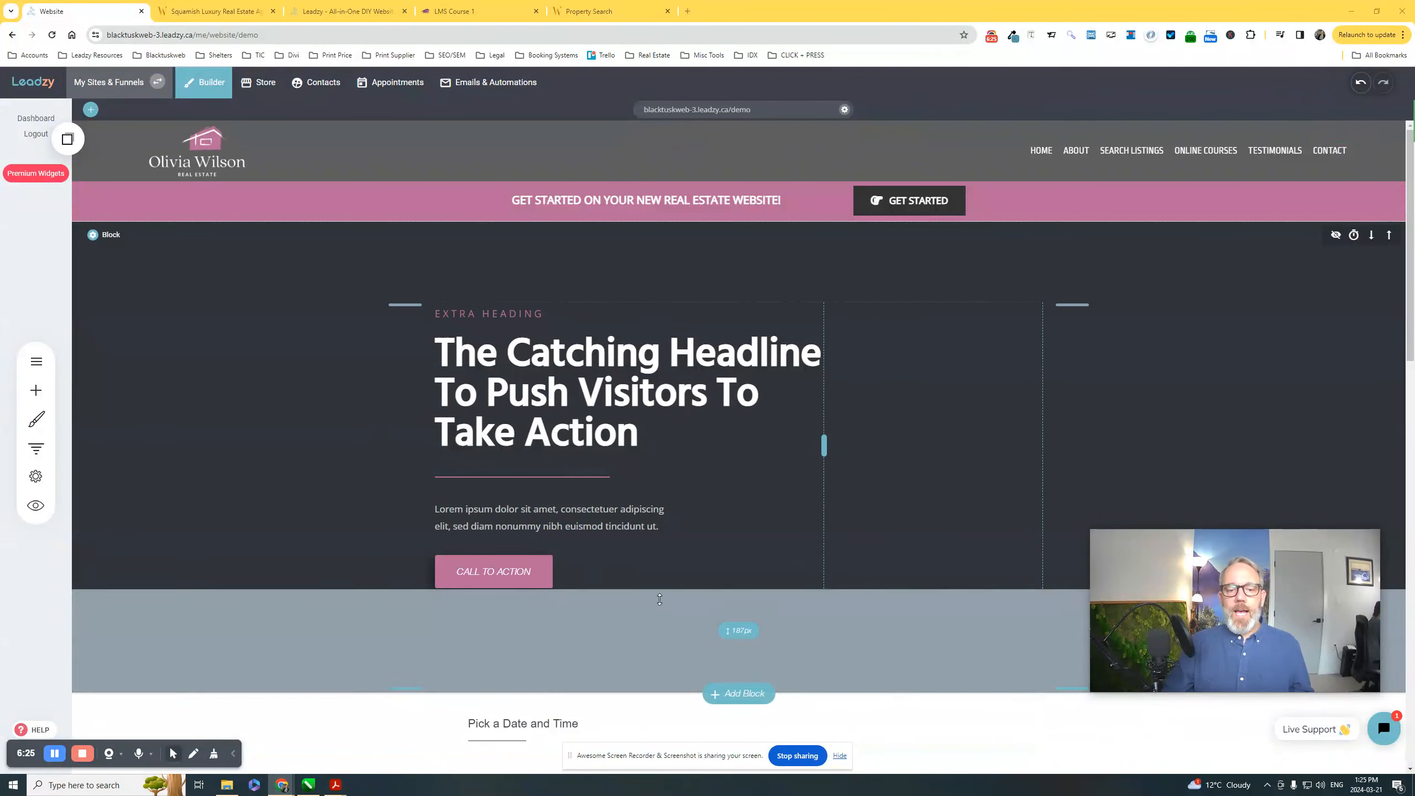
# - Inspect the AI content improvement options for the hero block's paragraph text
pyautogui.click(659, 505)
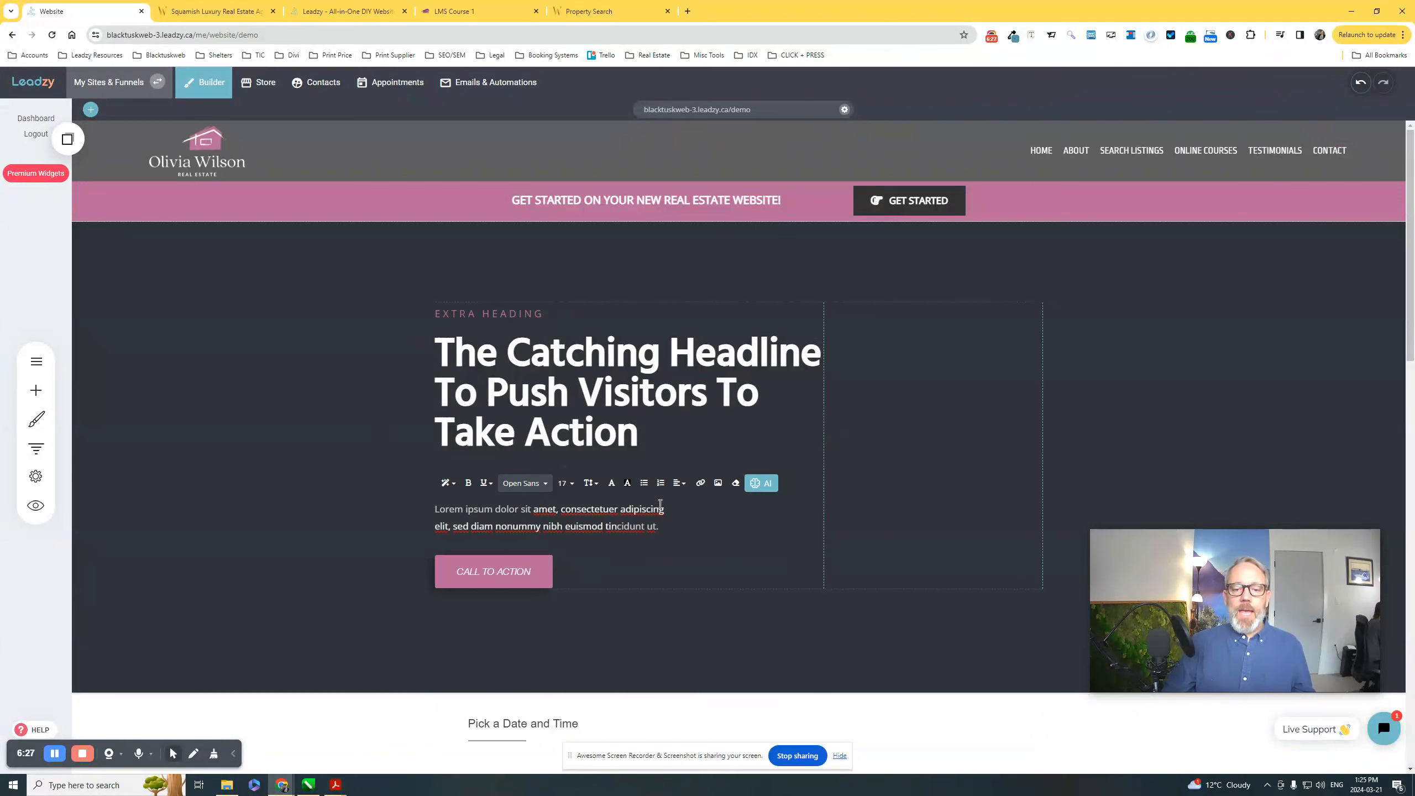
pyautogui.click(761, 482)
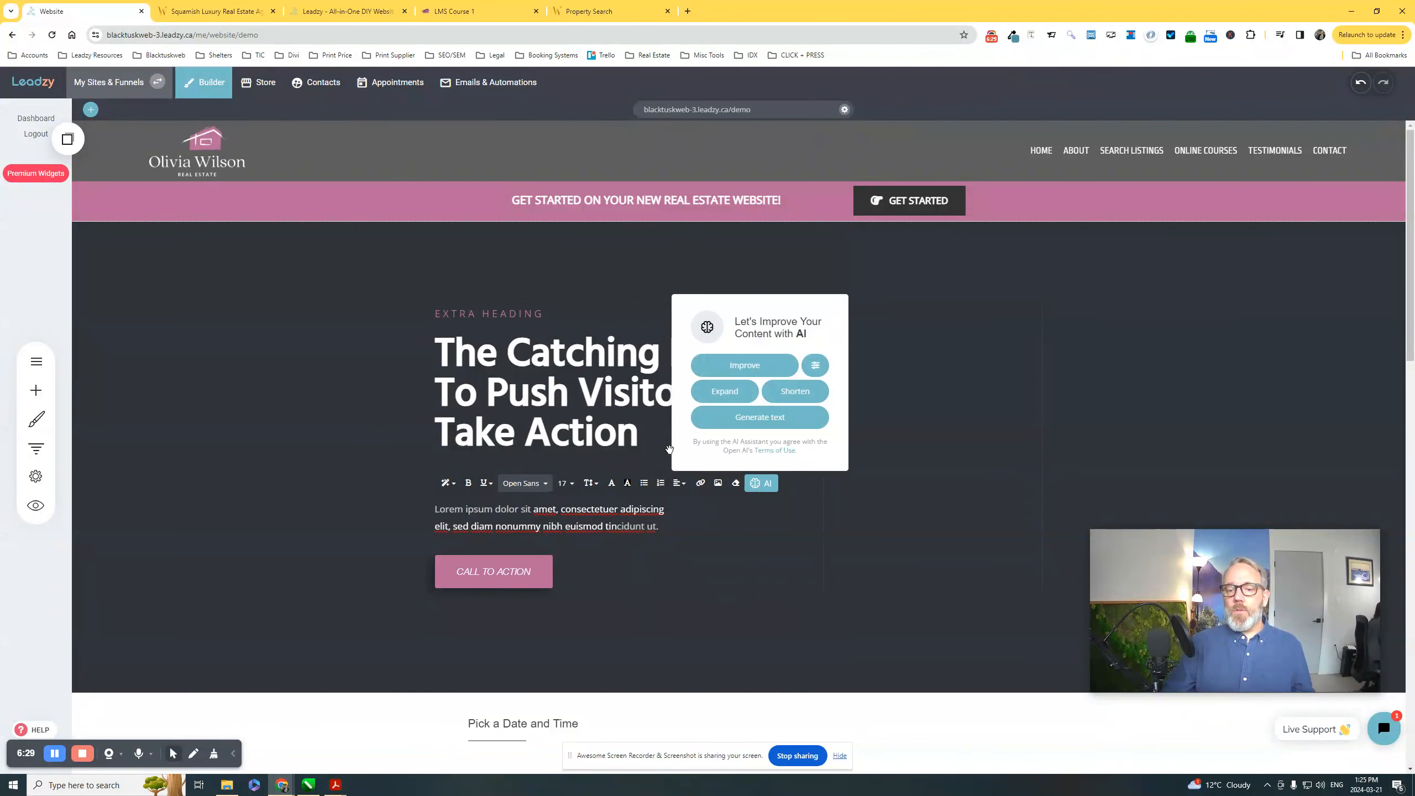
pyautogui.click(188, 393)
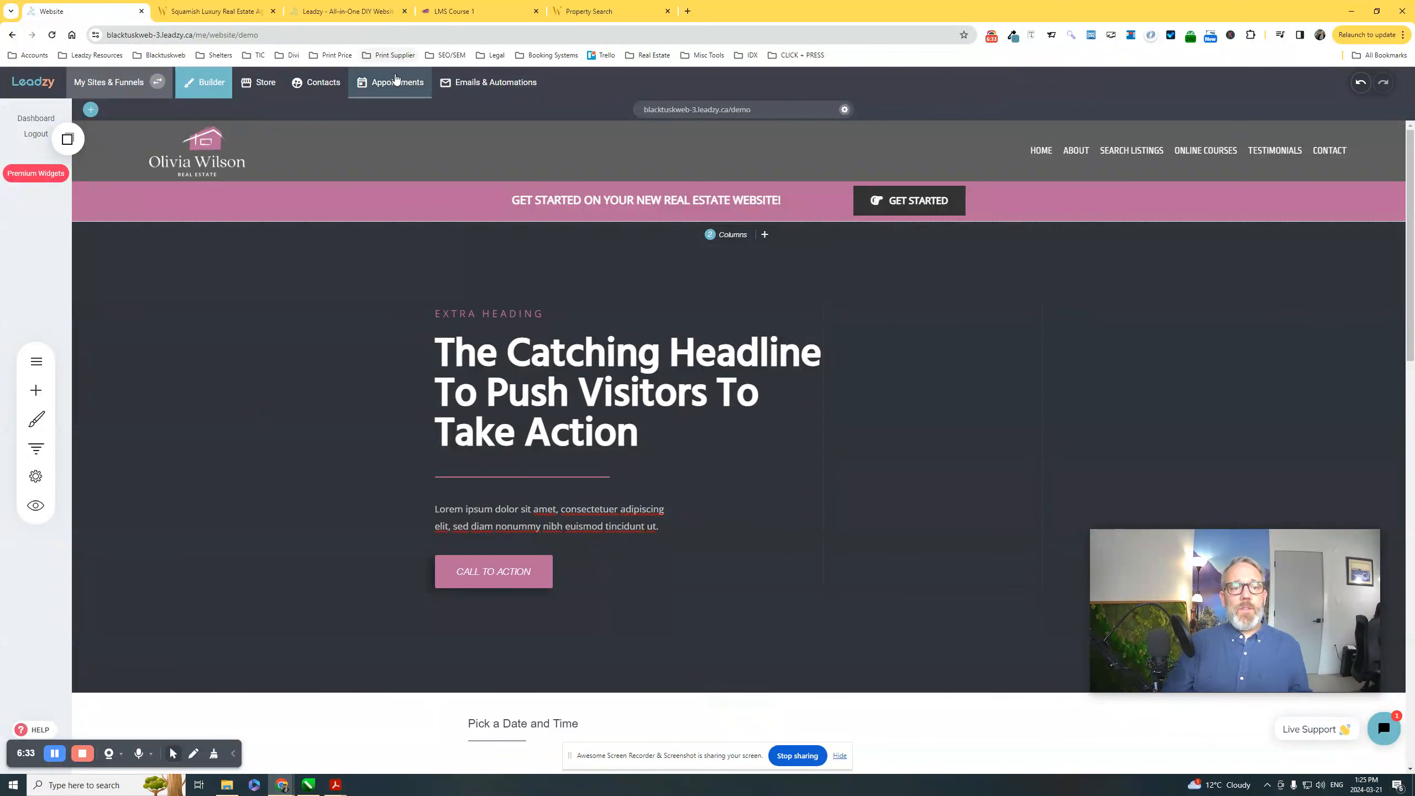
# - Set the existing booking operator's image to the photo of the woman with crossed arms and save the operator settings
pyautogui.click(396, 80)
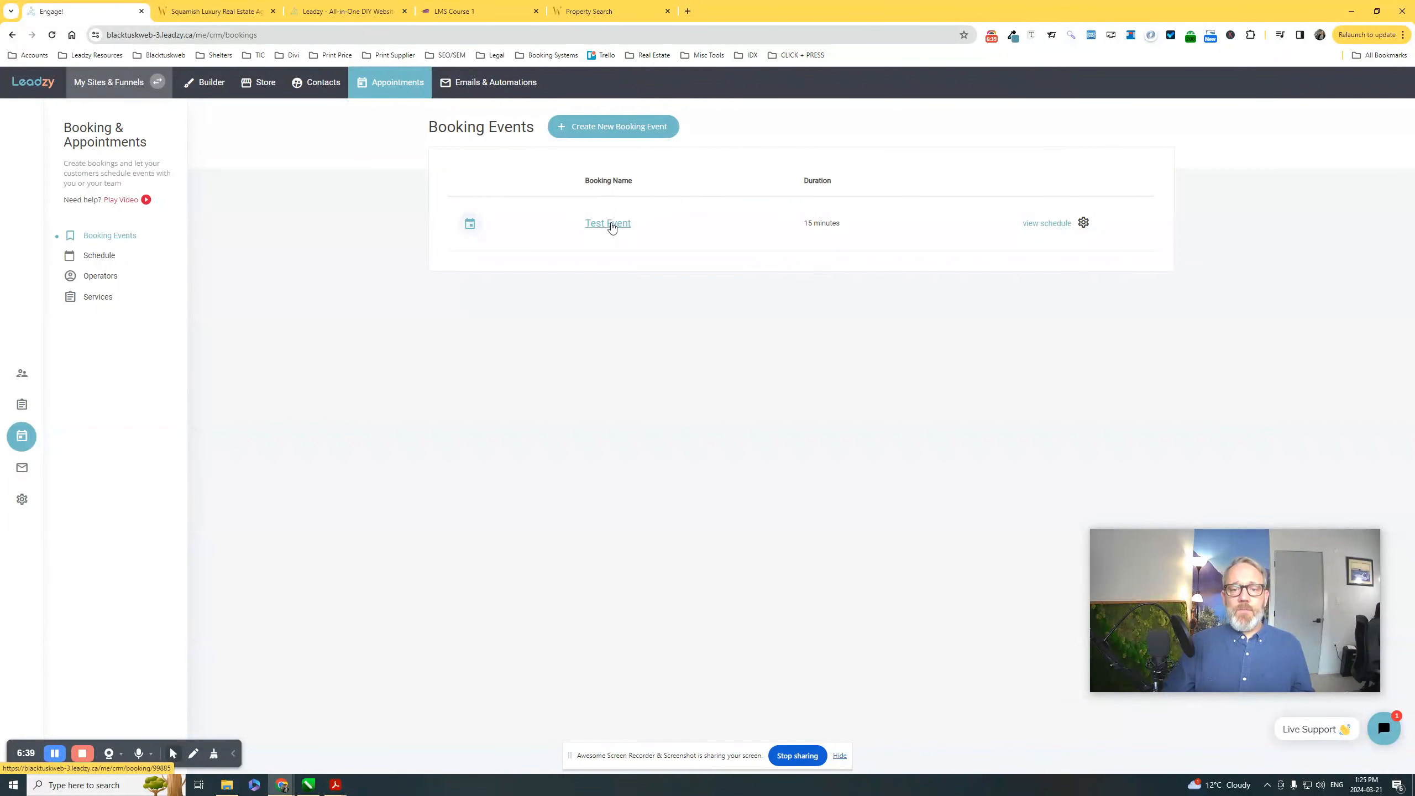
pyautogui.click(102, 280)
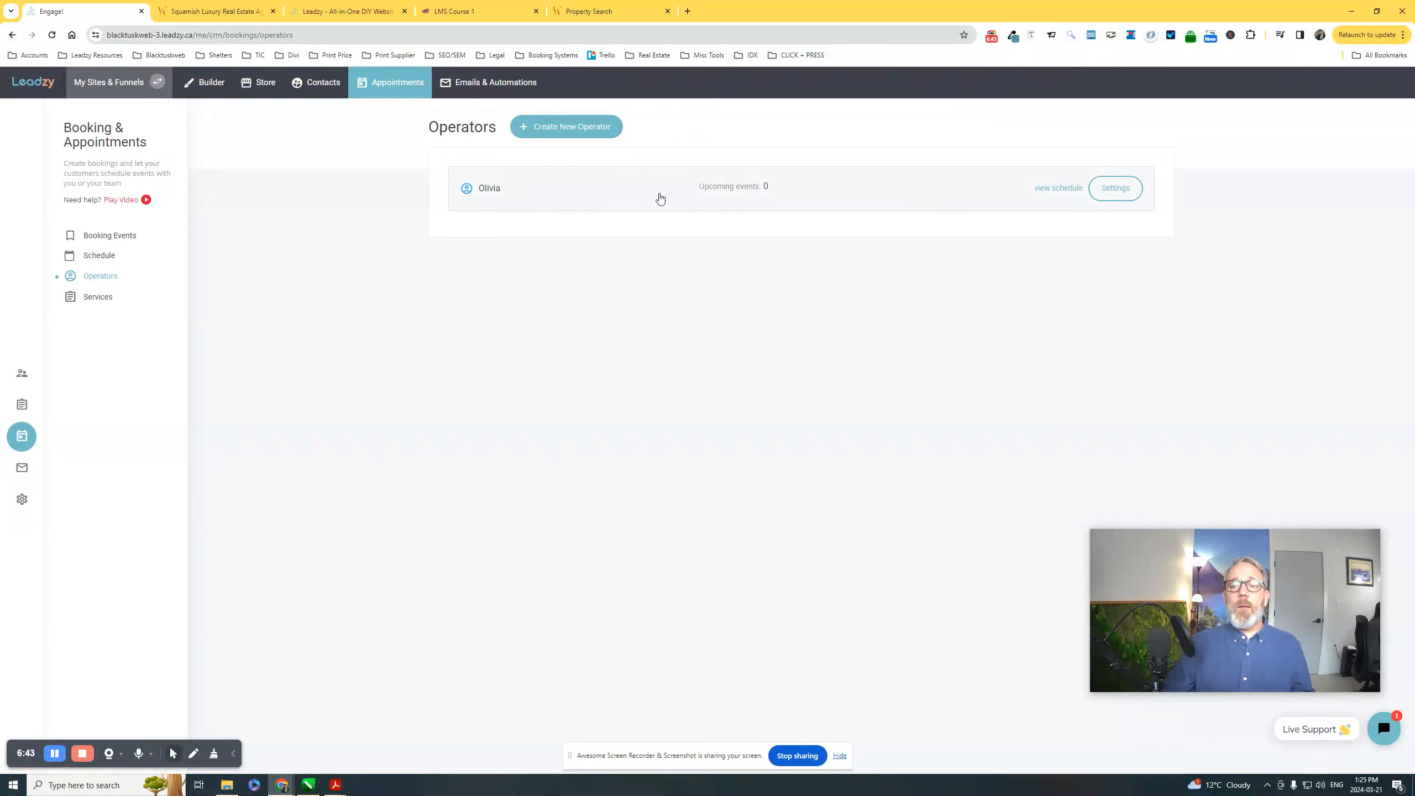
pyautogui.click(1103, 192)
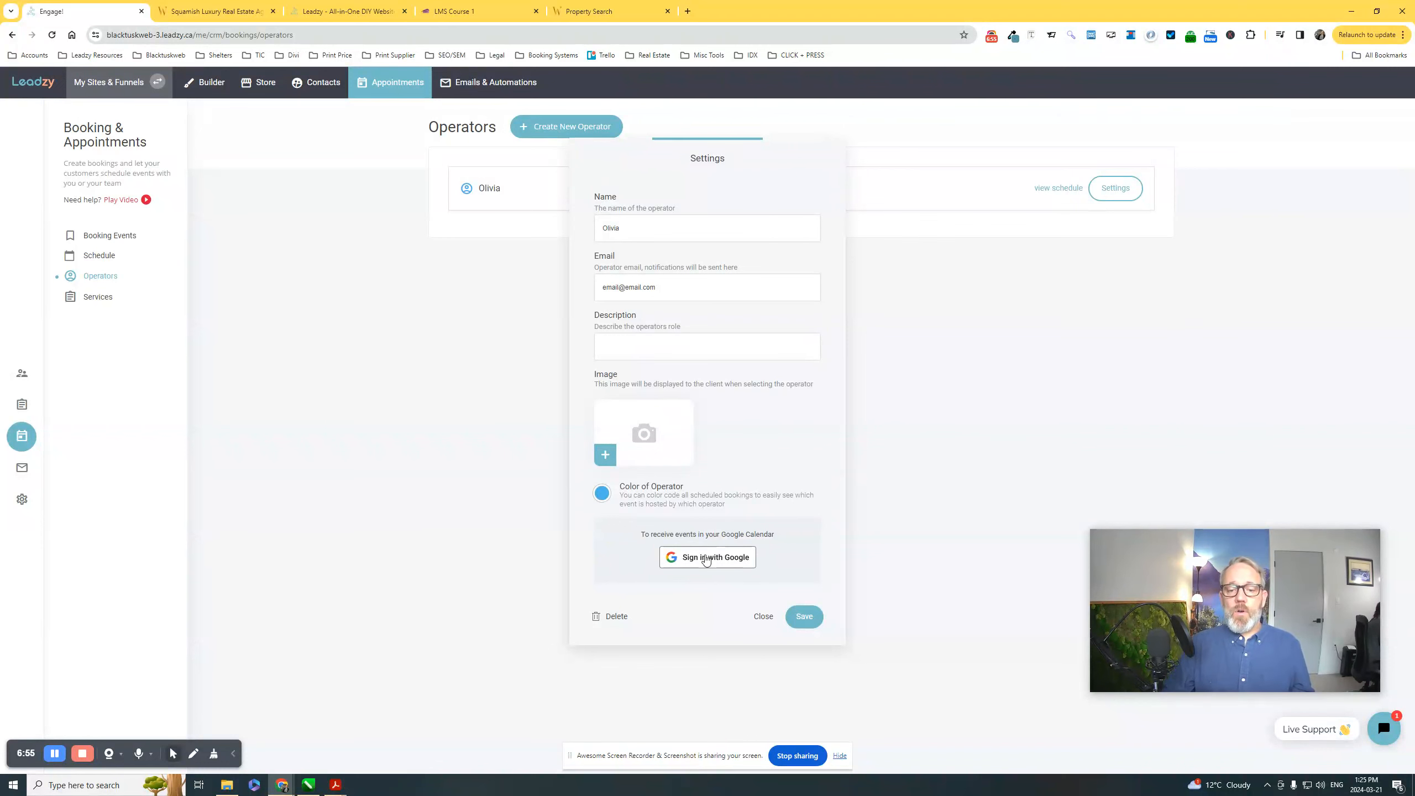
pyautogui.click(657, 435)
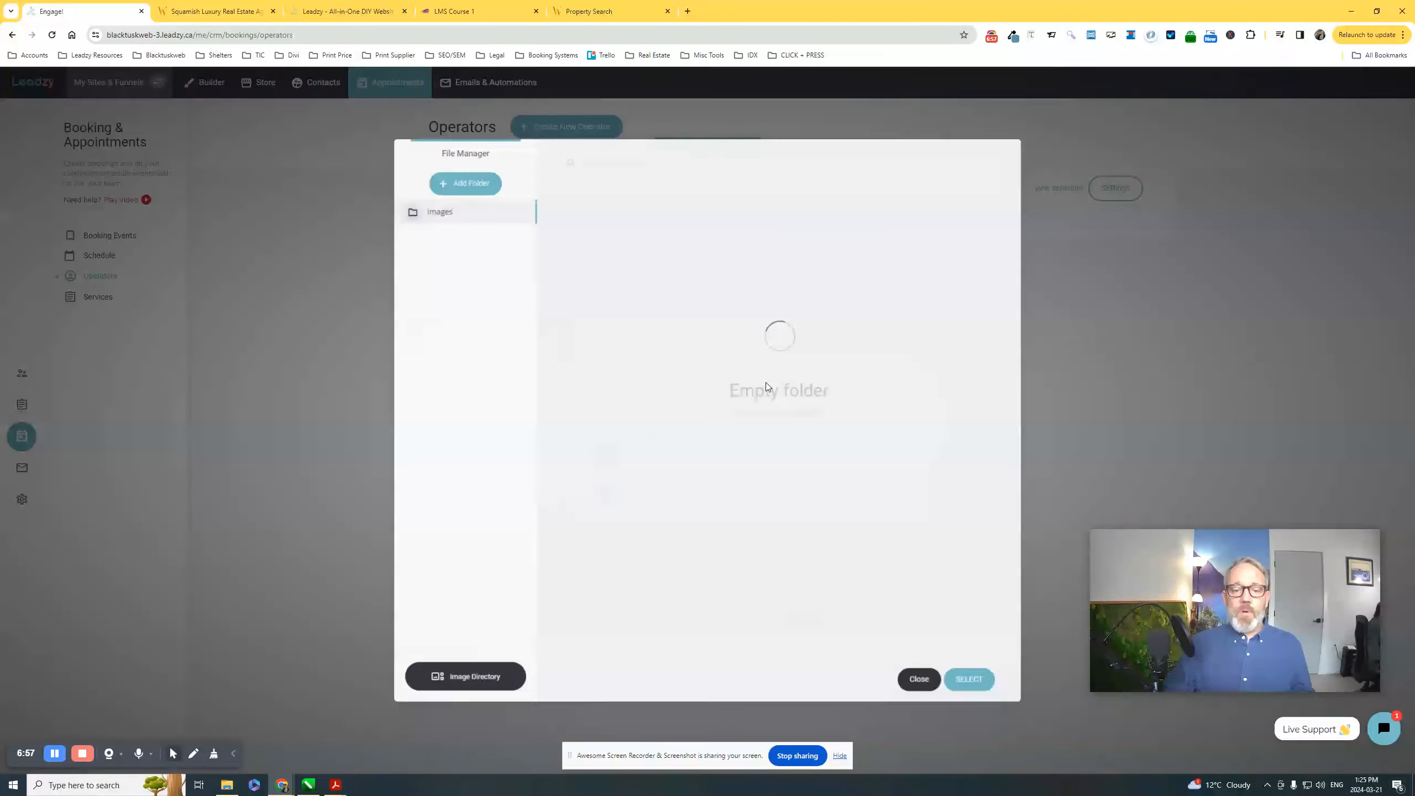
pyautogui.click(783, 214)
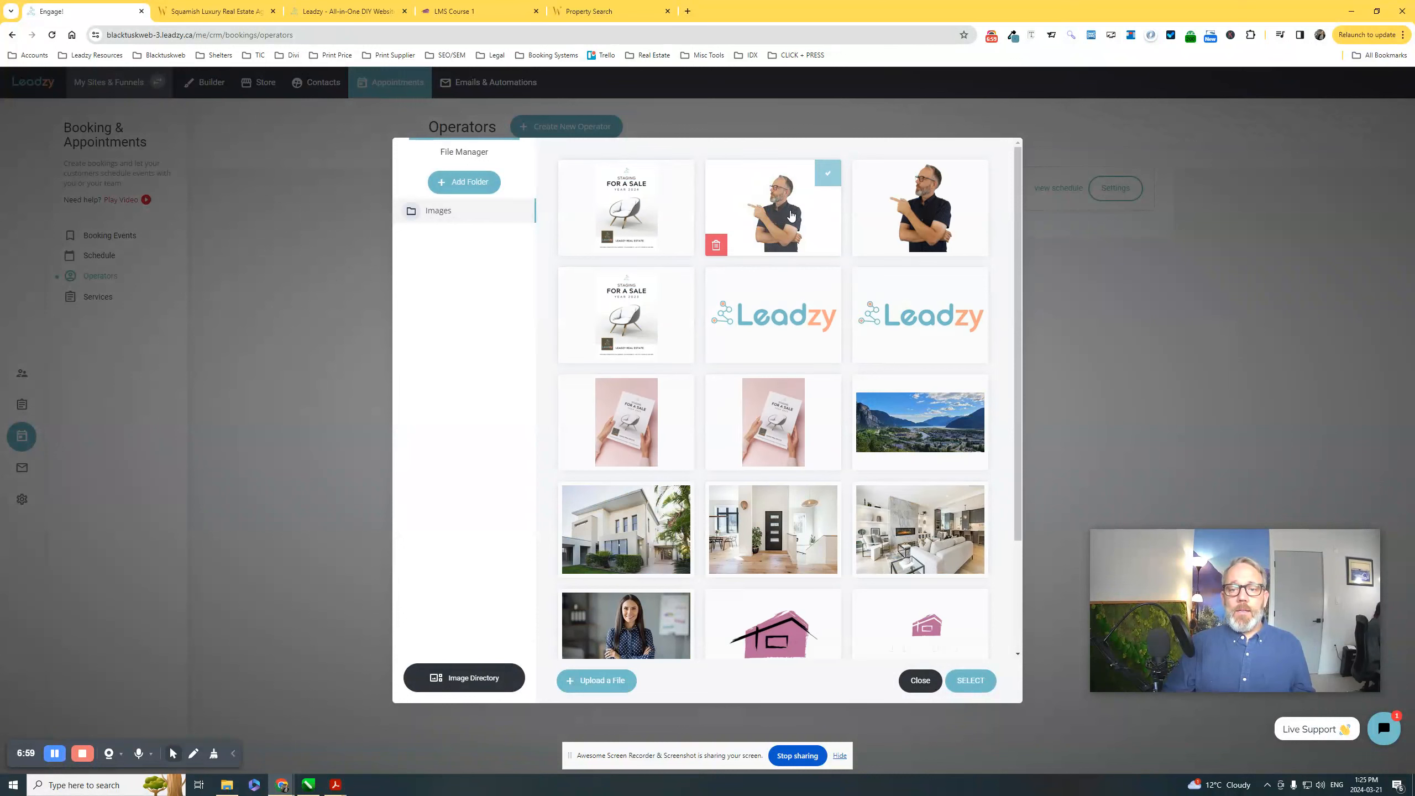
pyautogui.click(630, 627)
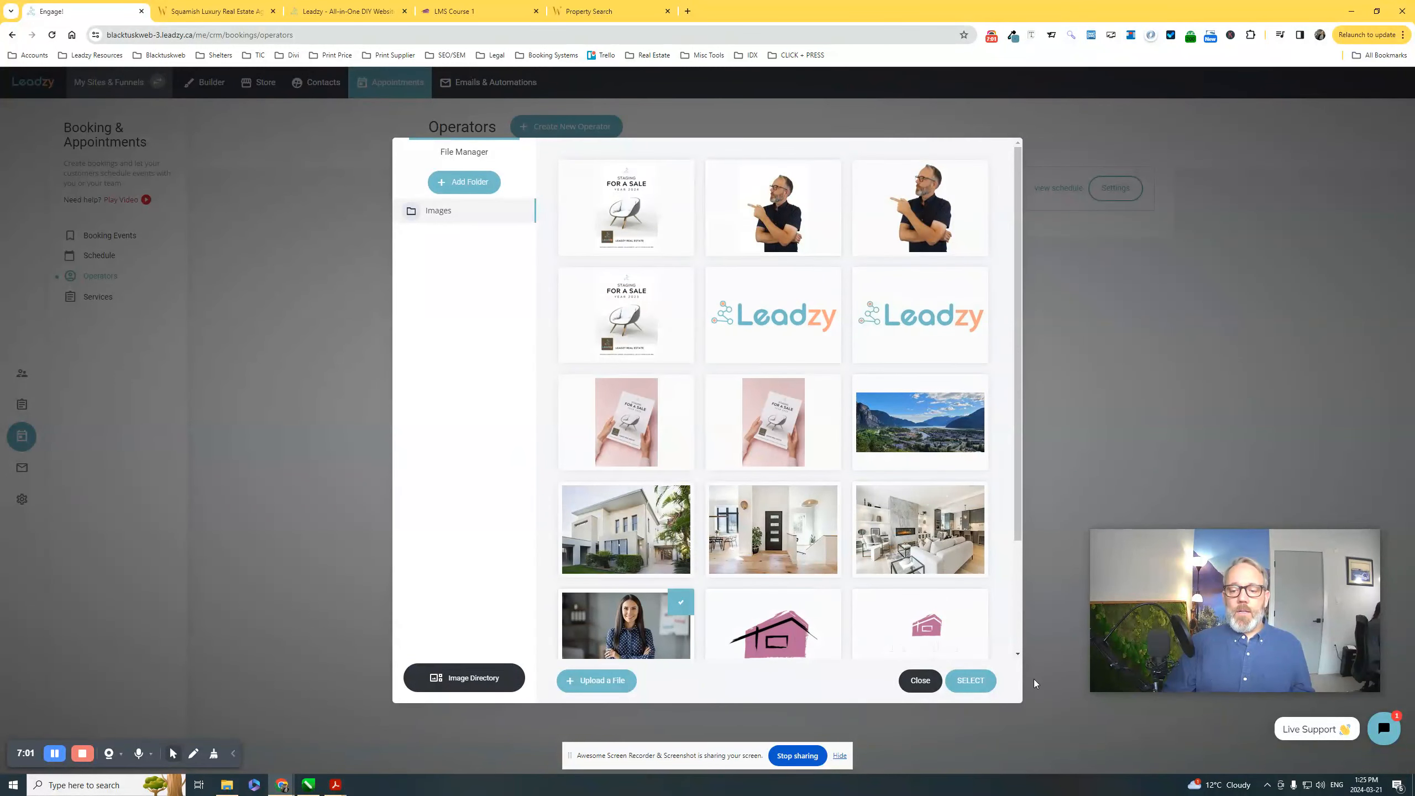
pyautogui.click(970, 679)
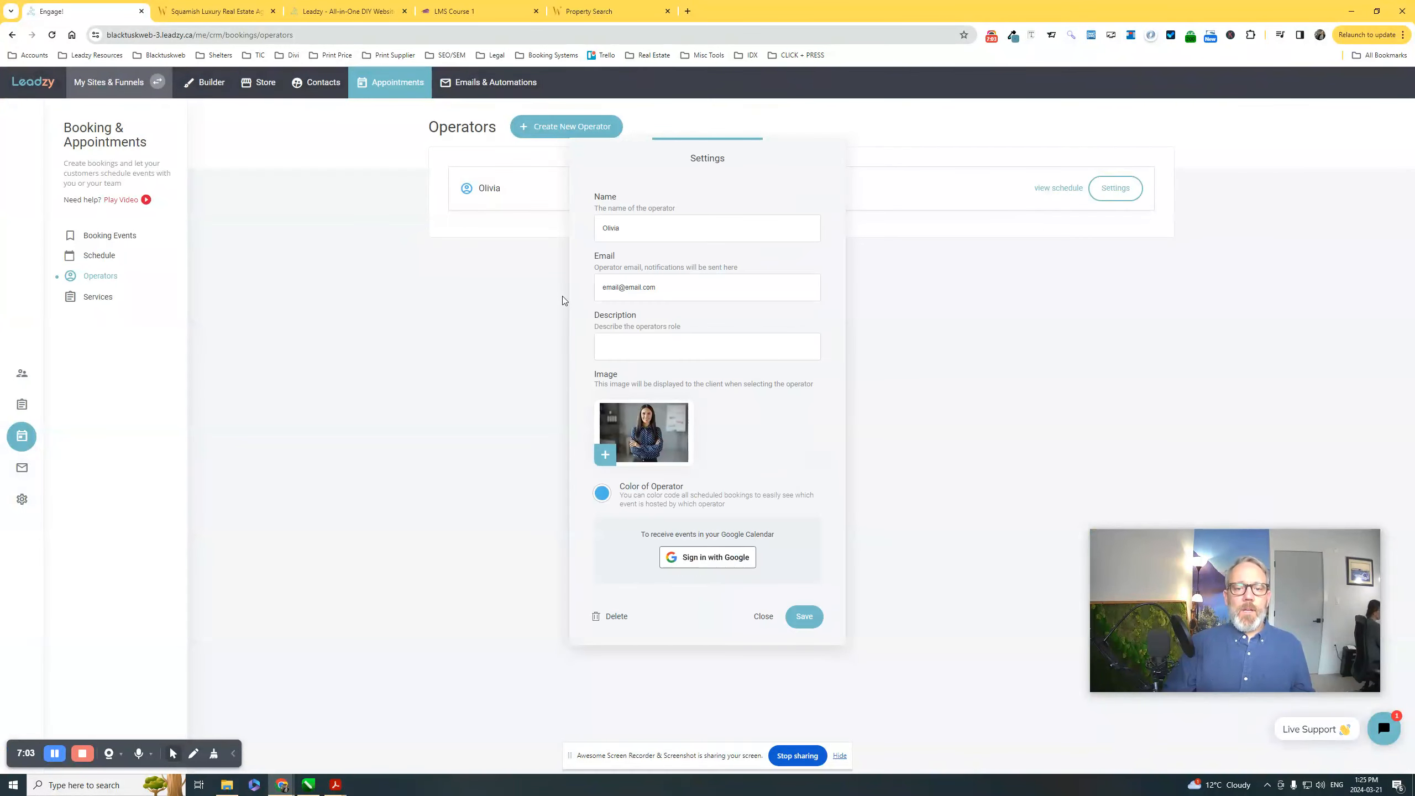
pyautogui.click(806, 618)
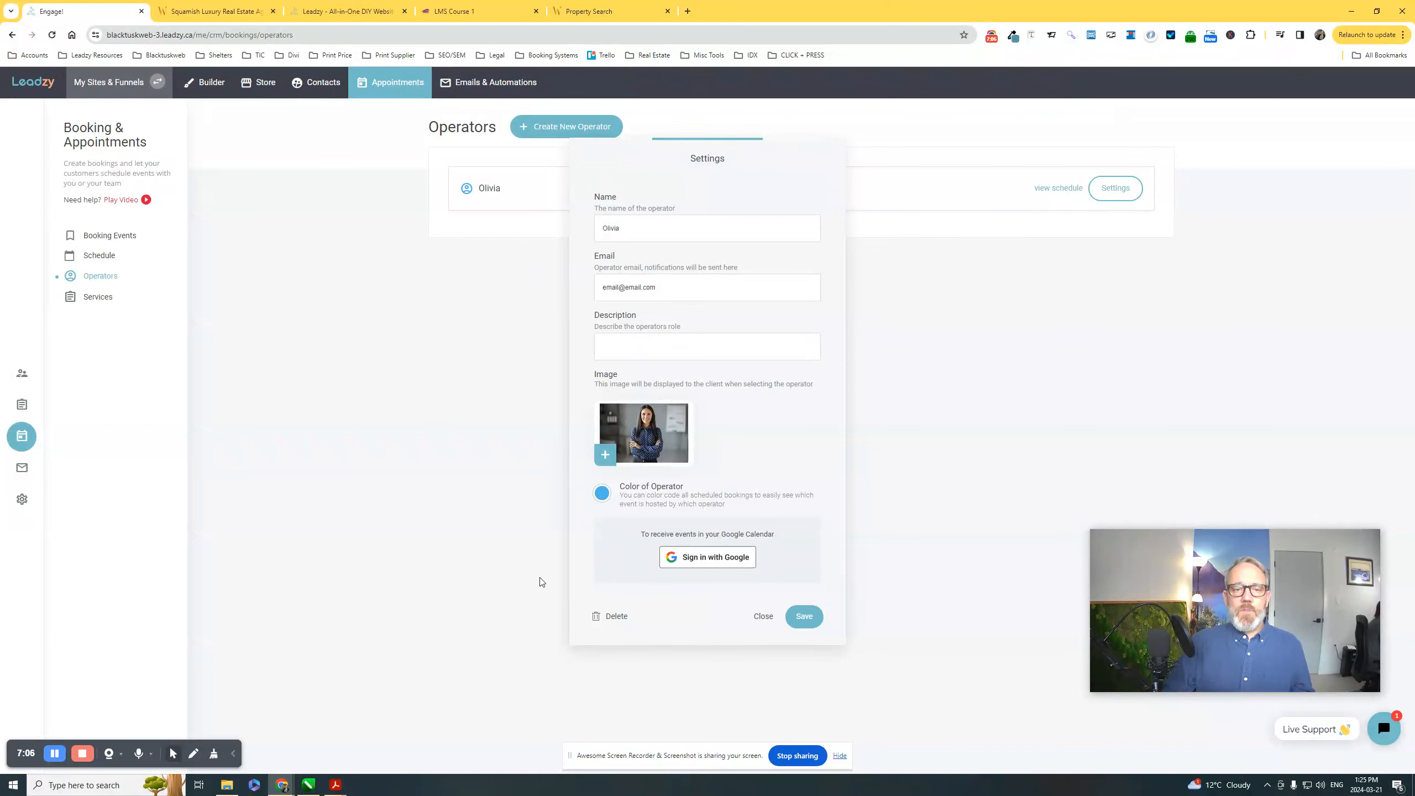
# - Review the appointment schedule and the list of booking events
pyautogui.click(98, 255)
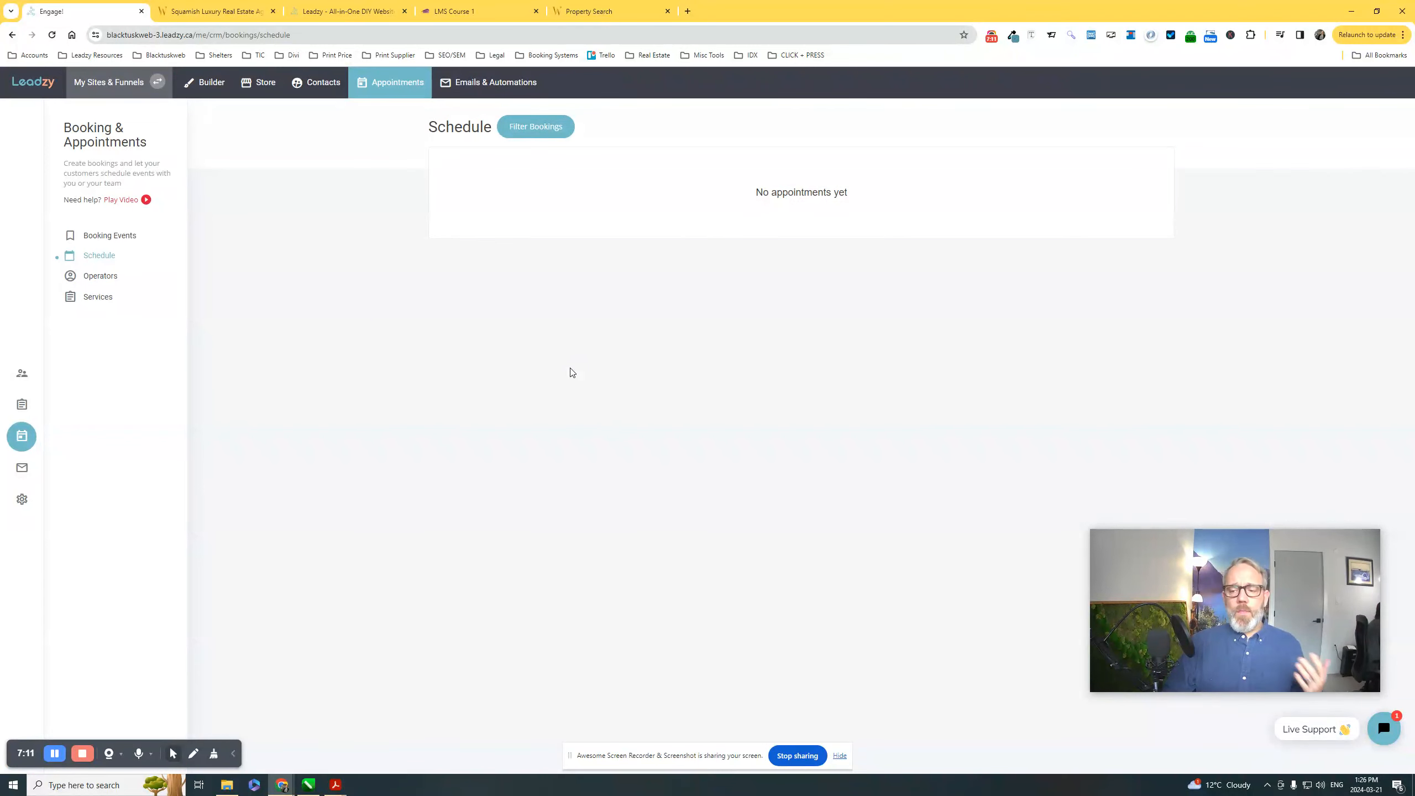
pyautogui.click(99, 237)
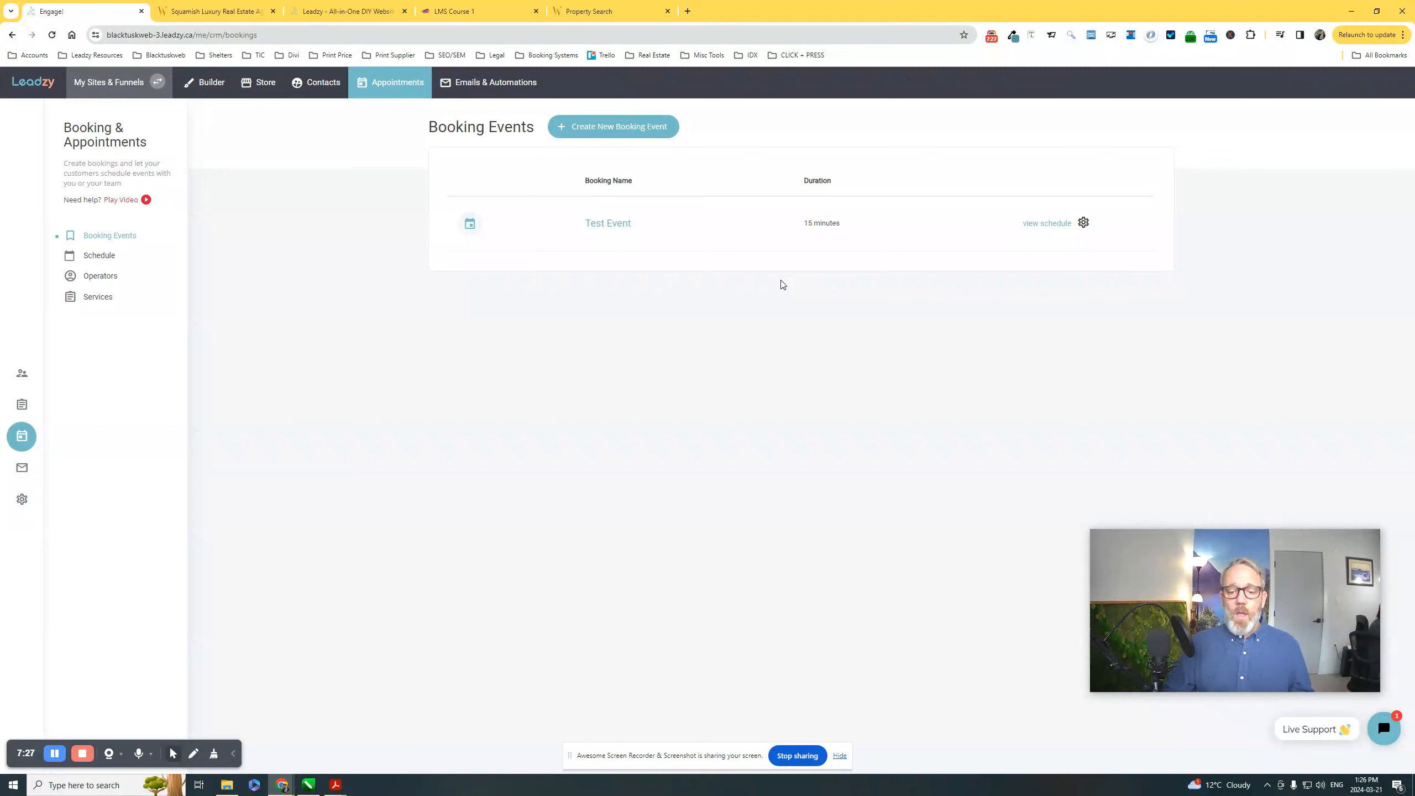
# - Create a blank email marketing automation named demo
pyautogui.click(489, 82)
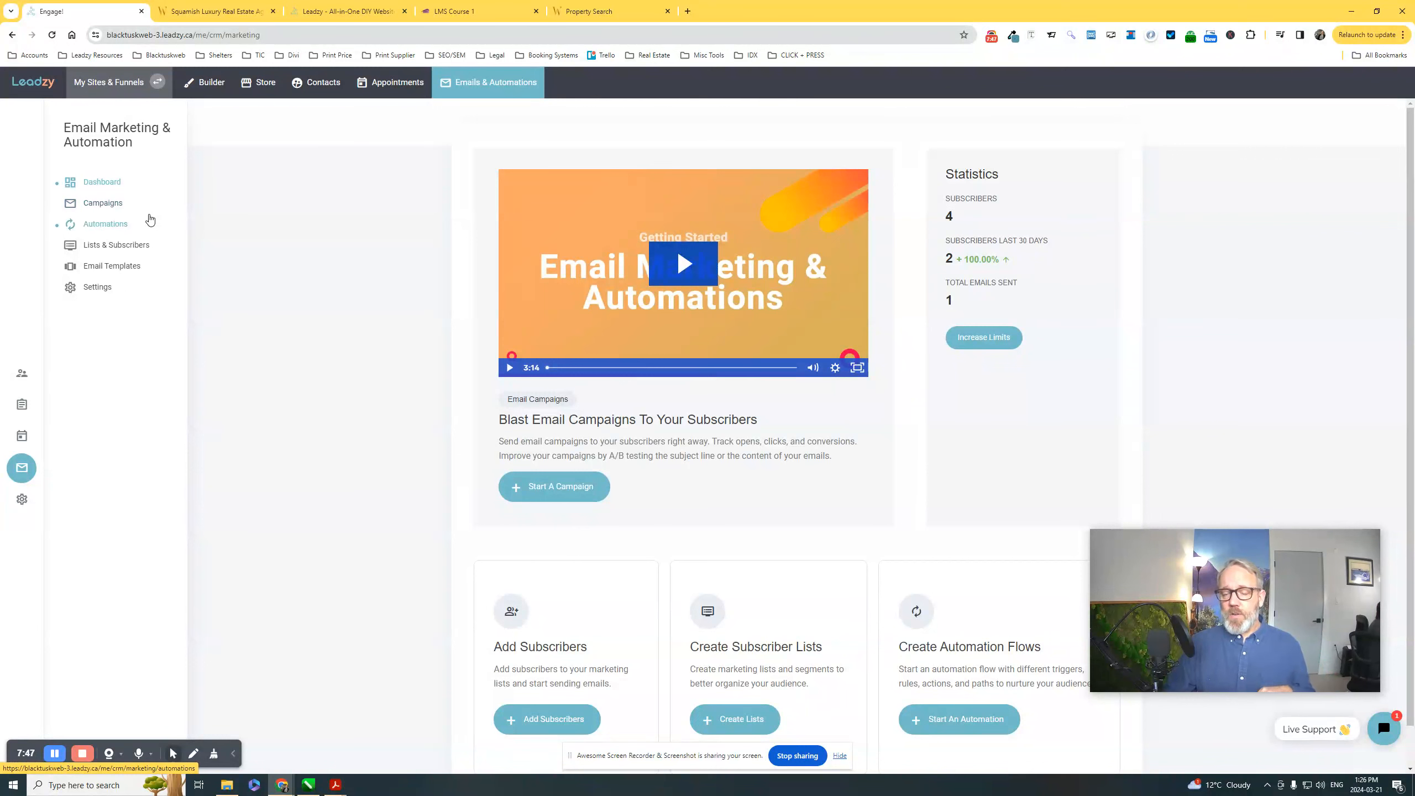
pyautogui.click(111, 224)
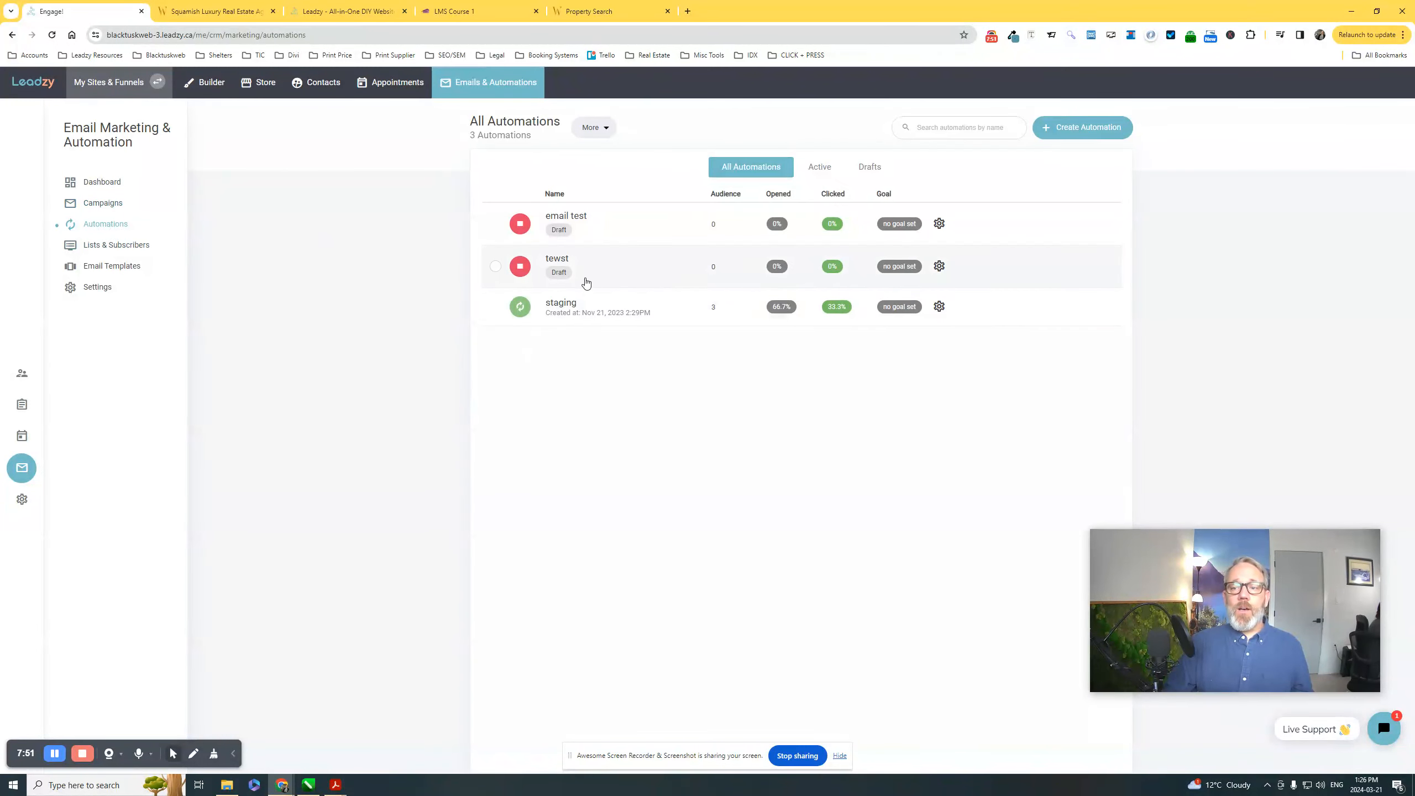
pyautogui.click(1075, 127)
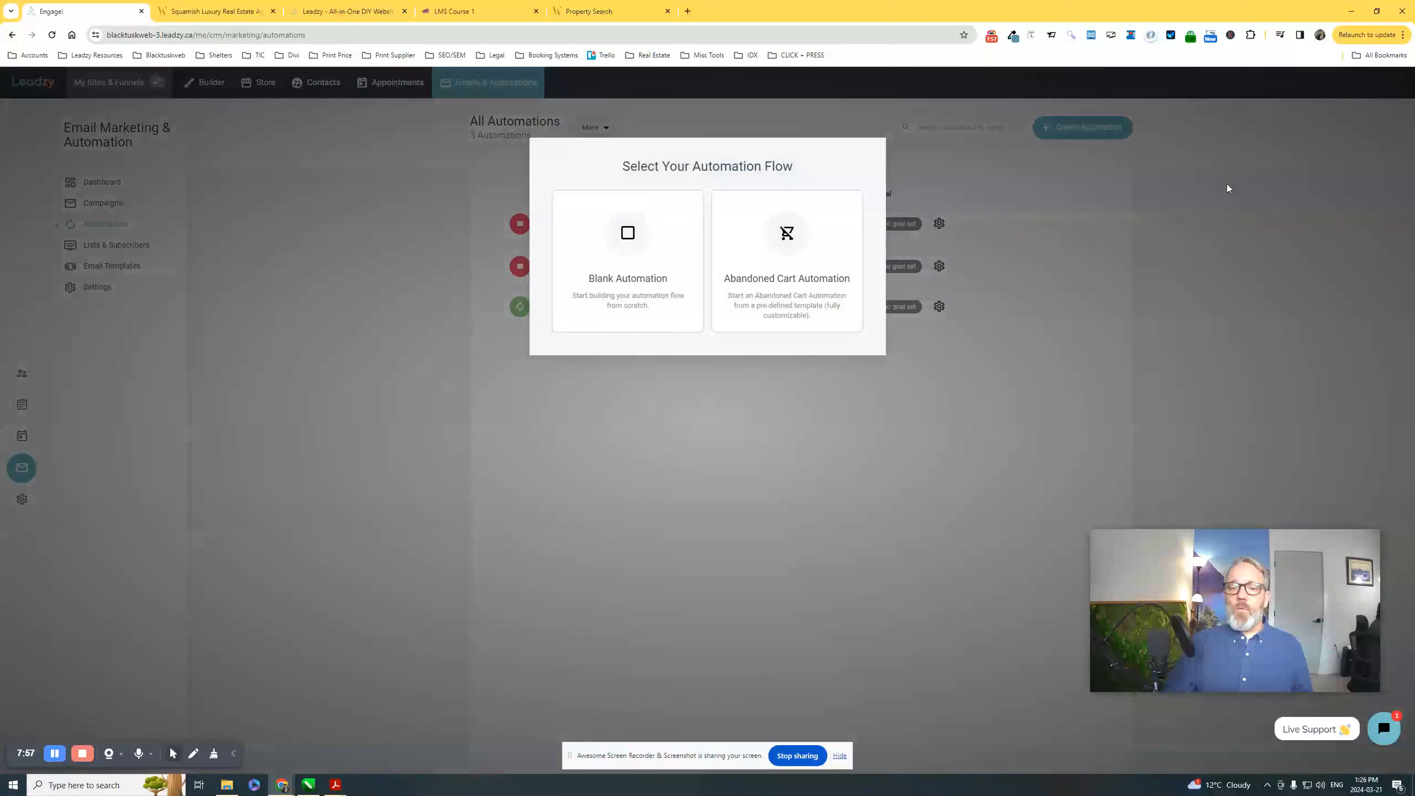
pyautogui.click(632, 250)
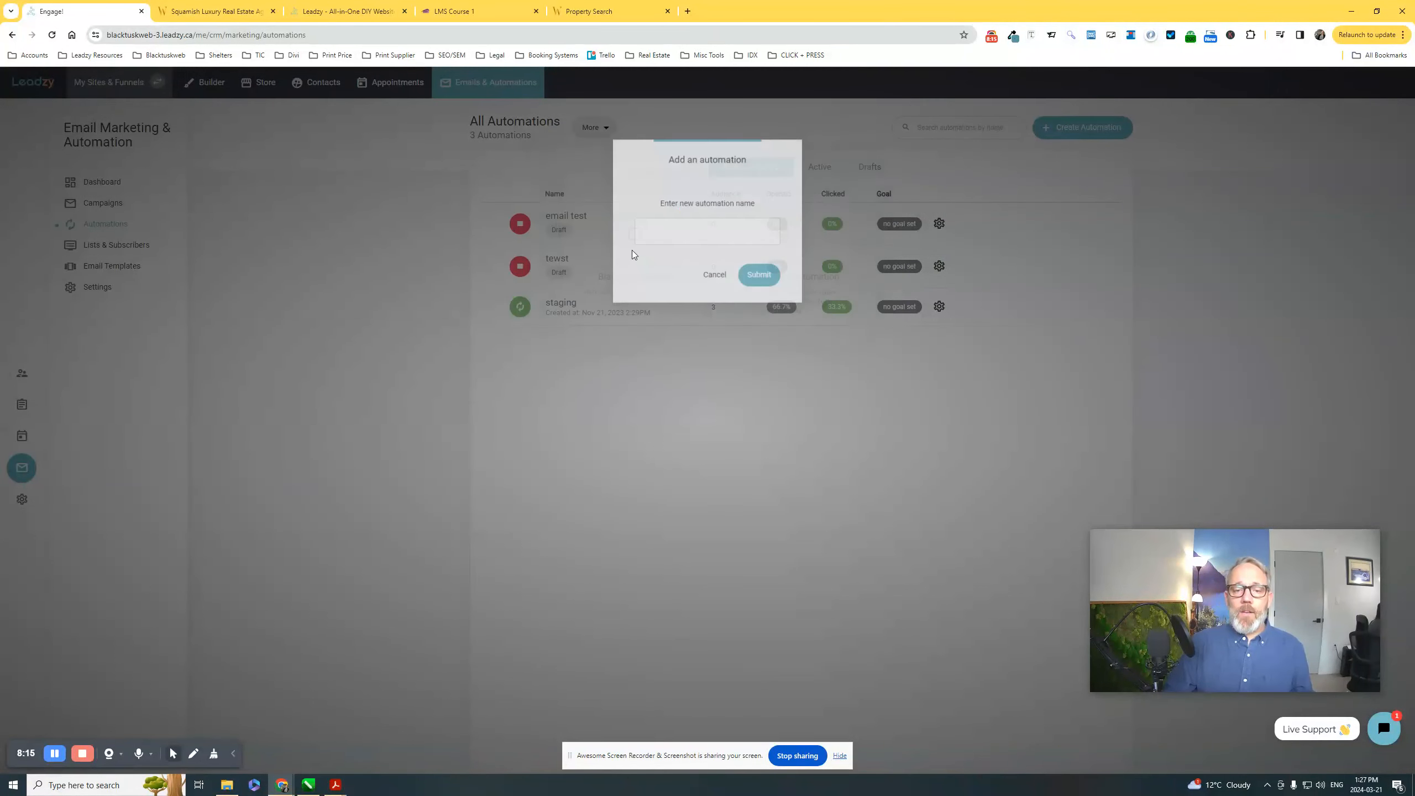
pyautogui.write('d')
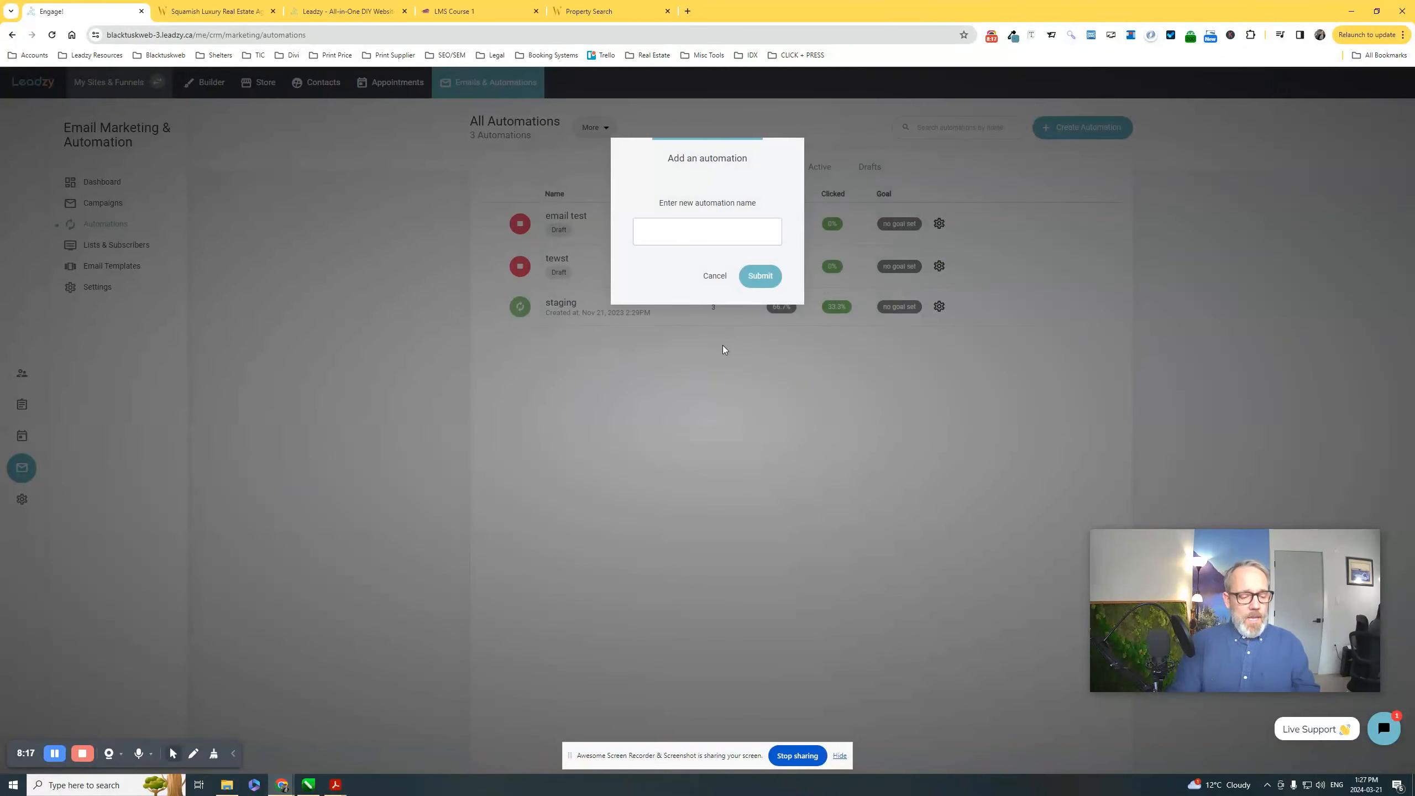
pyautogui.write('emo')
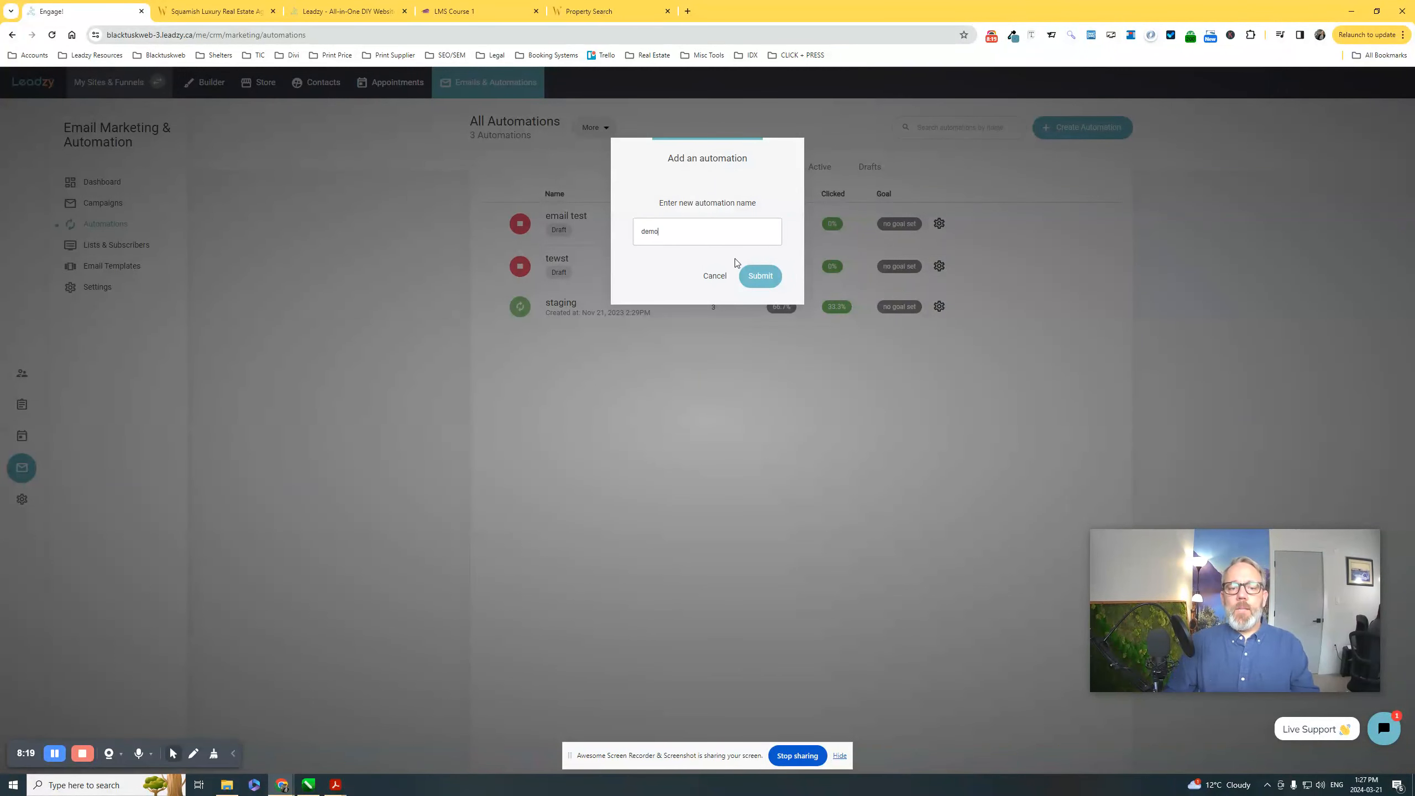
pyautogui.click(758, 274)
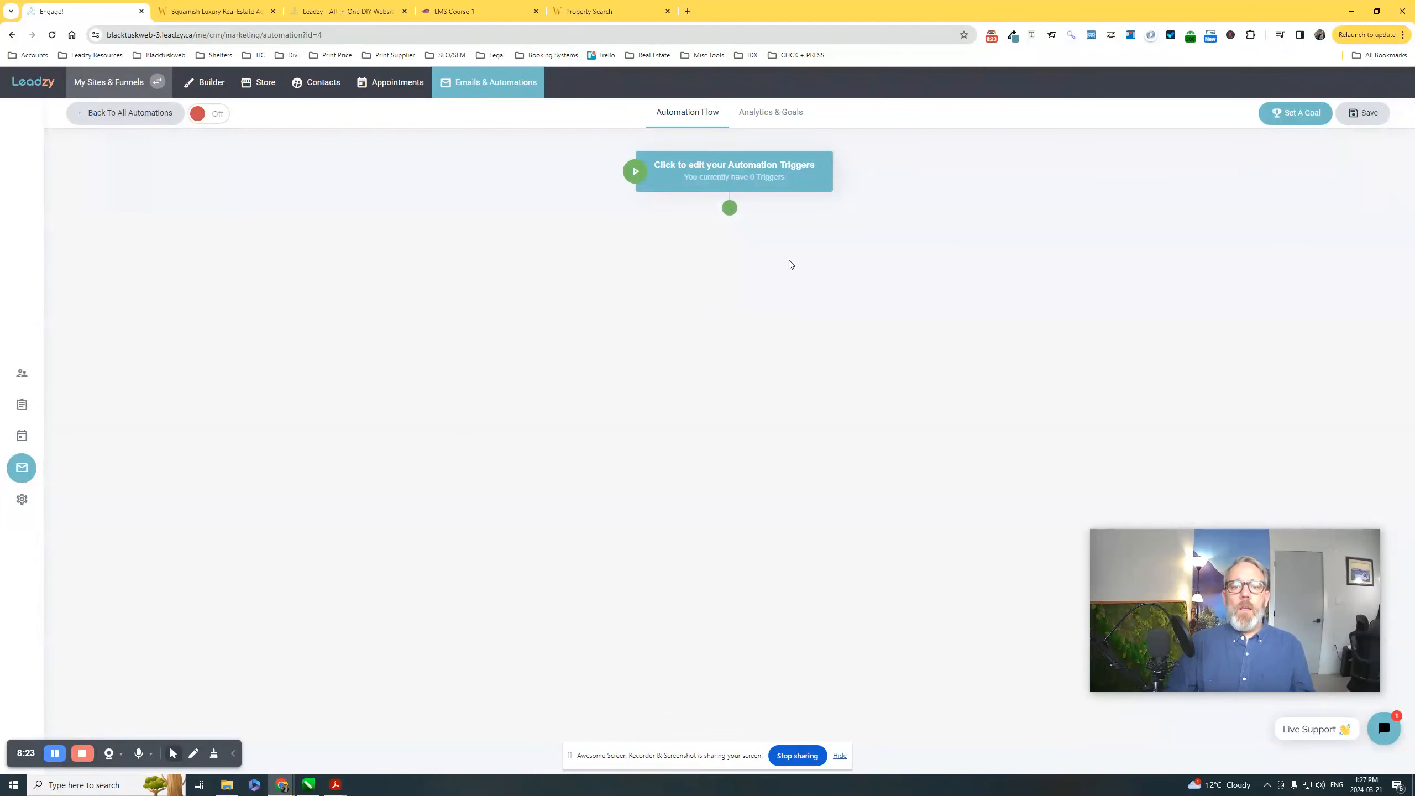
# - Add an automation trigger that starts the flow when a tag is added
pyautogui.click(710, 169)
pyautogui.click(714, 287)
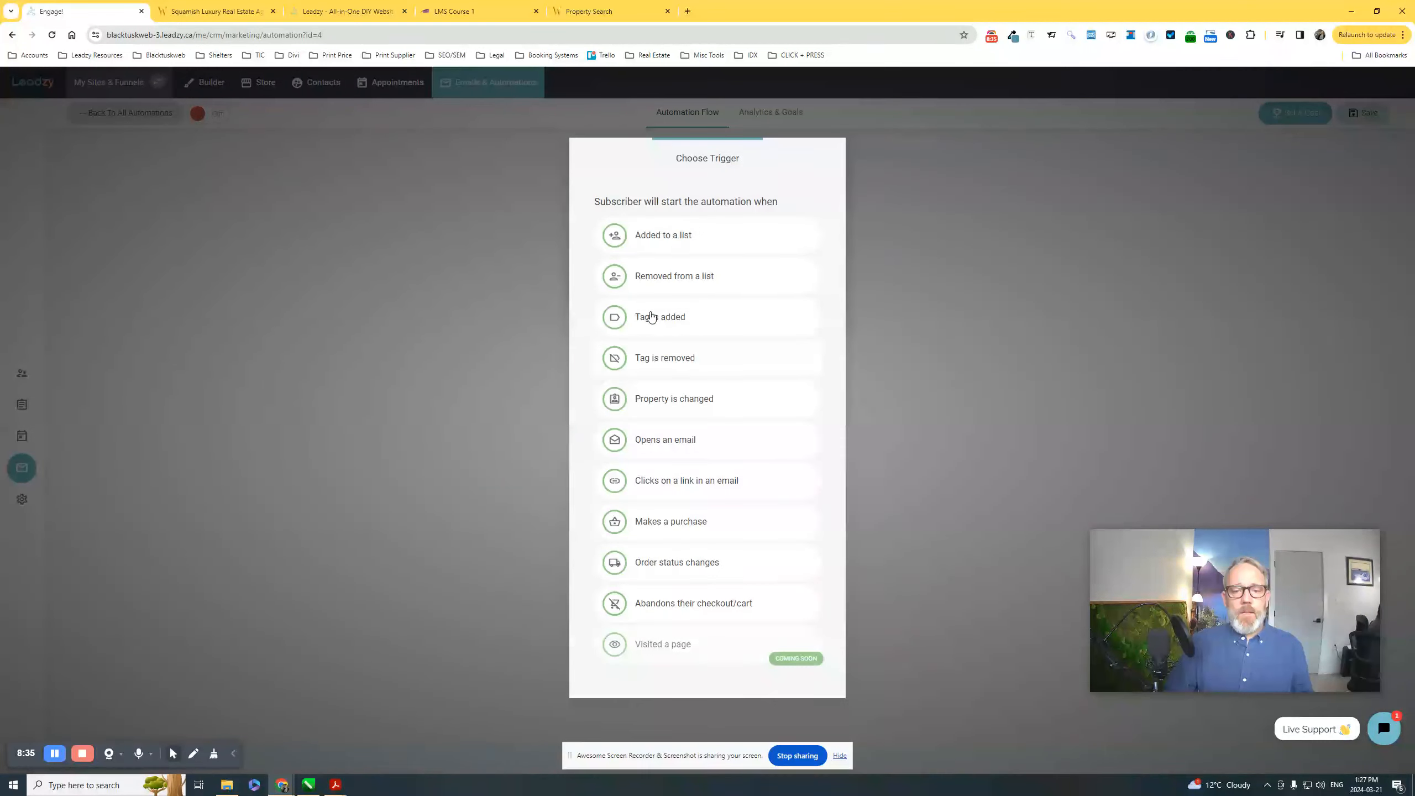
pyautogui.click(679, 327)
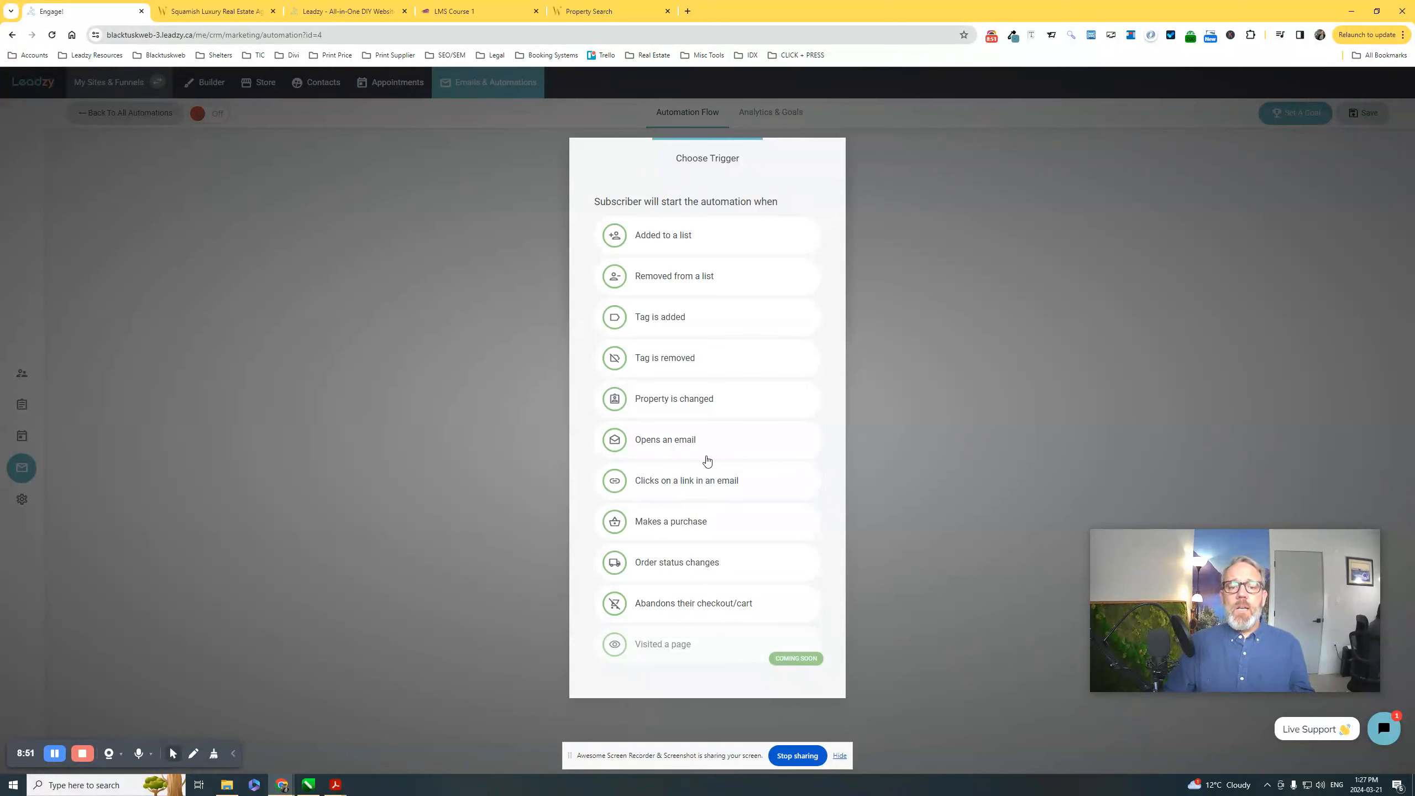
pyautogui.click(660, 327)
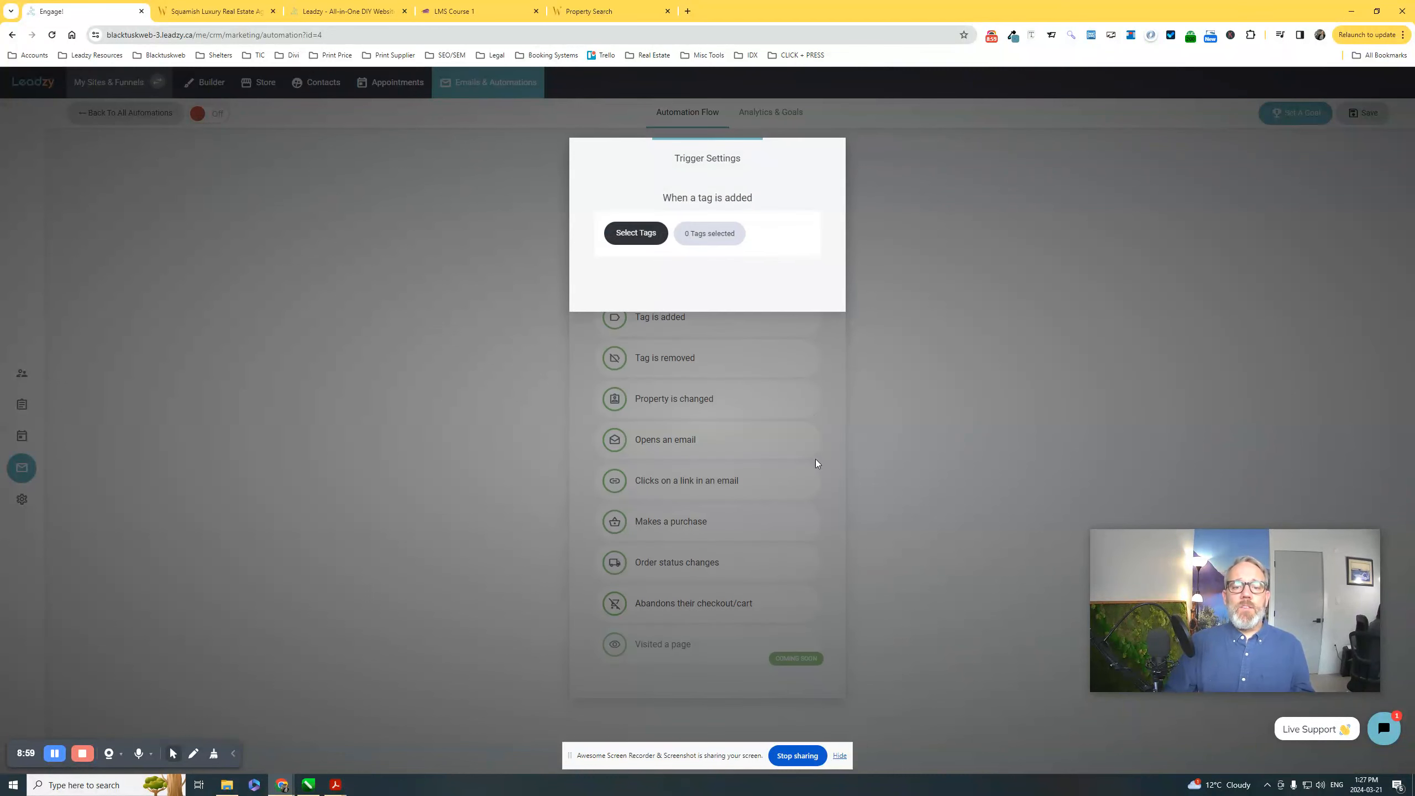
# - Set the tag-added trigger to use the test 1 tag and save the trigger
pyautogui.click(636, 232)
pyautogui.click(618, 209)
pyautogui.click(618, 225)
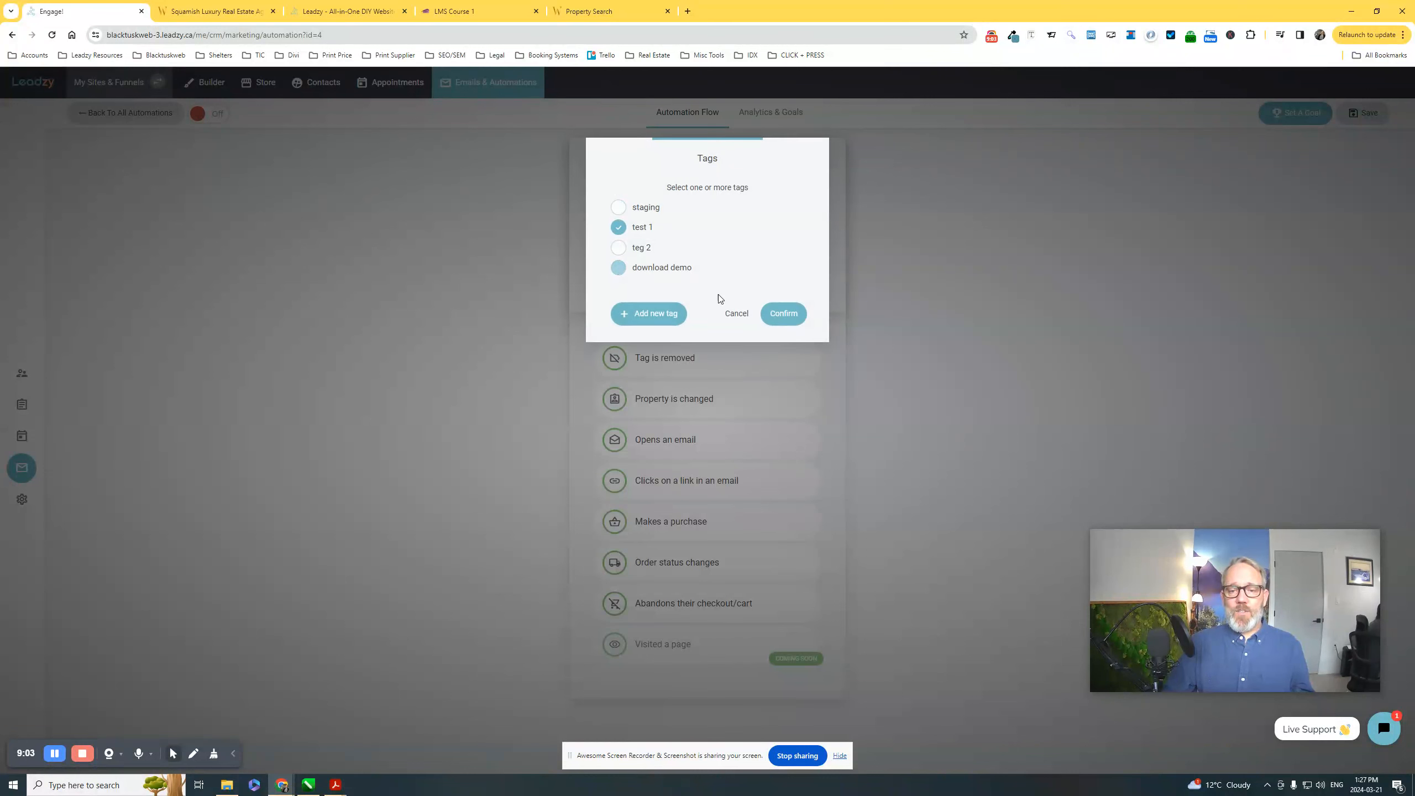
pyautogui.click(781, 314)
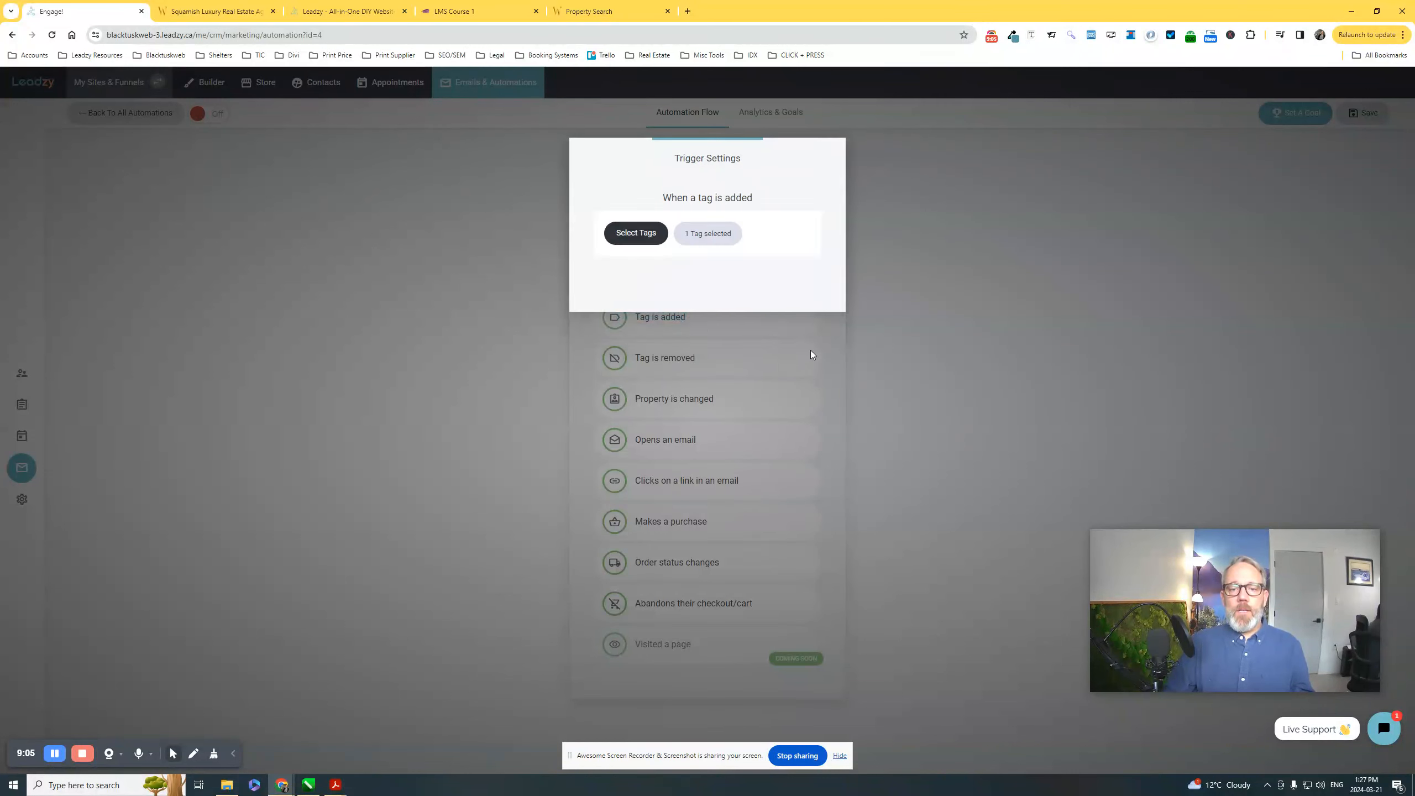
pyautogui.click(828, 411)
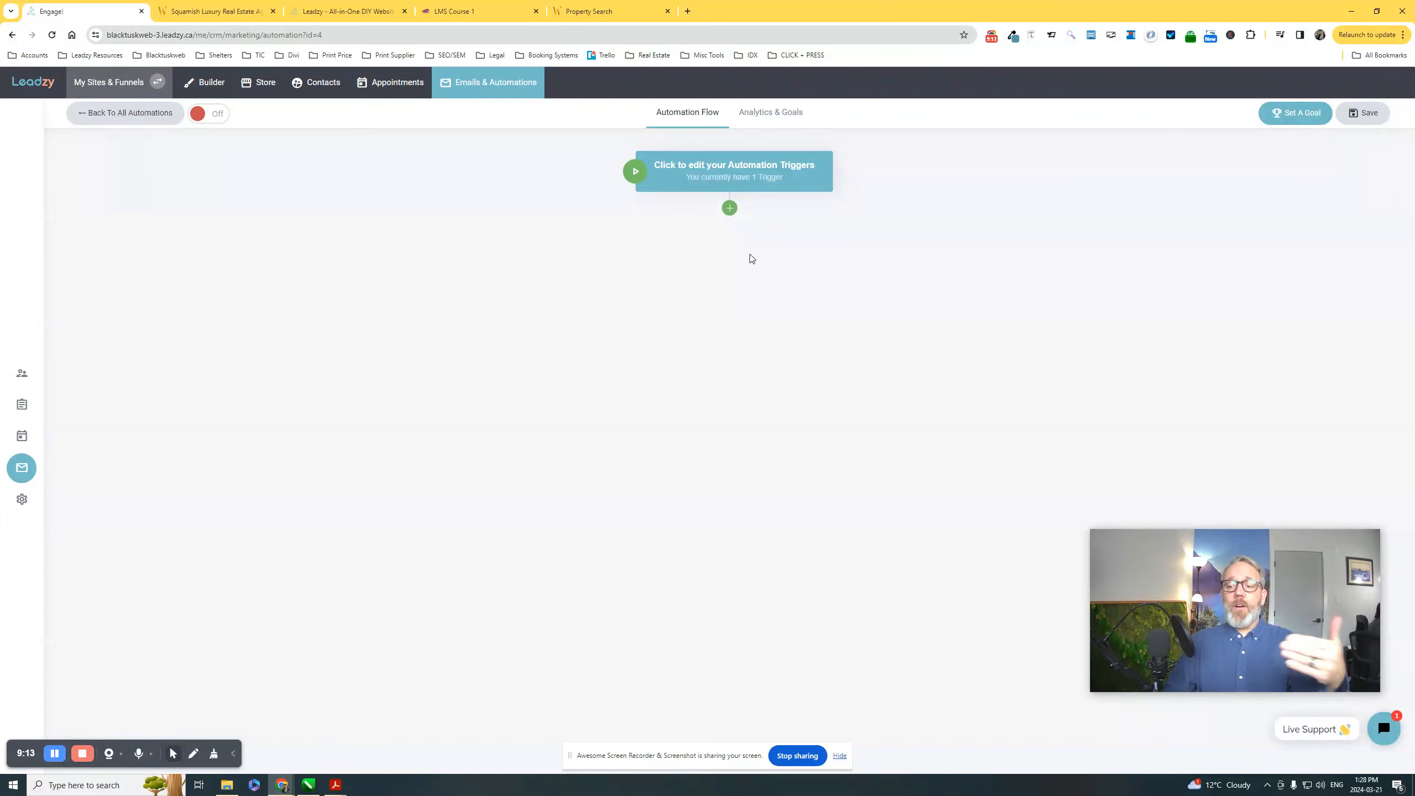
# - Add a delay step below the trigger that waits a specific amount of time of 1 day
pyautogui.click(729, 209)
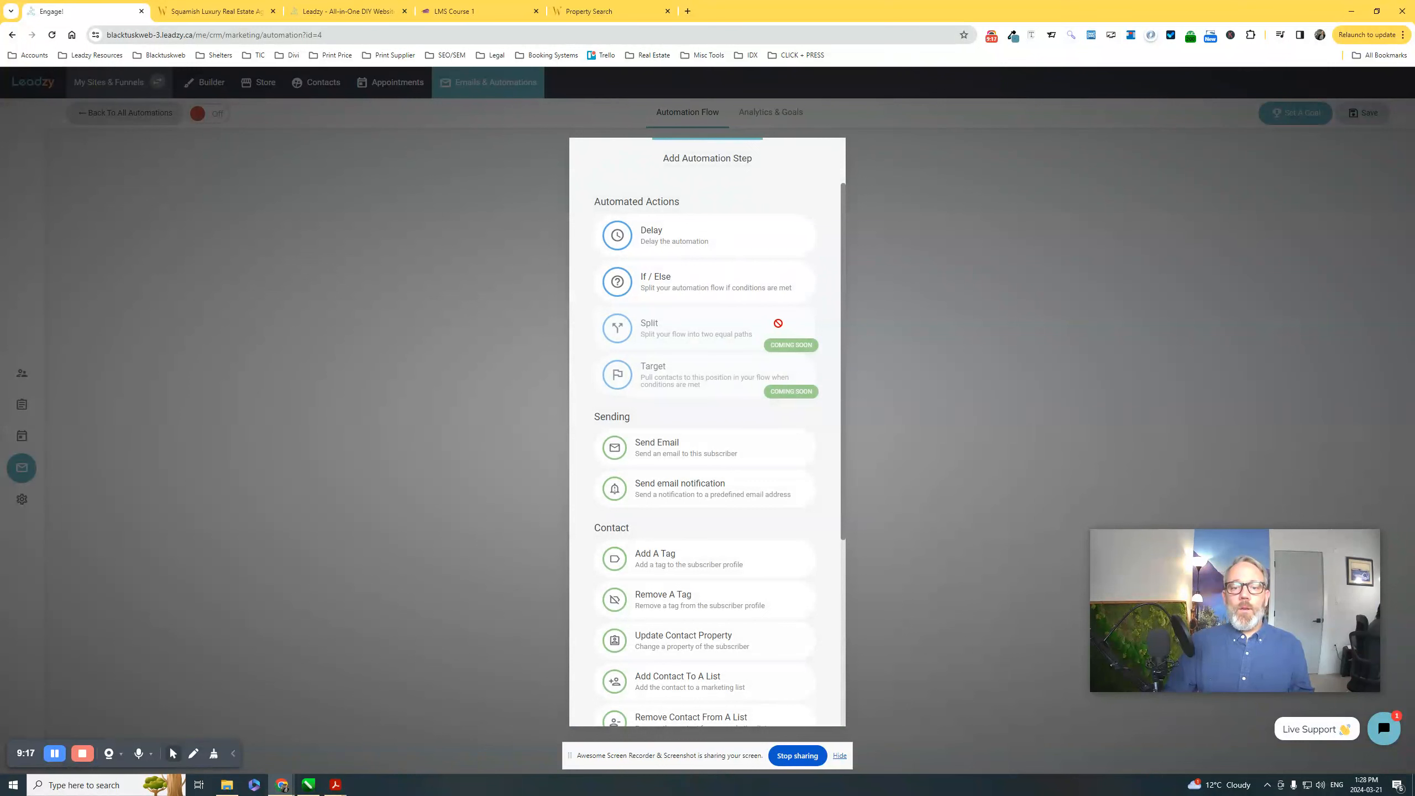
pyautogui.click(687, 240)
pyautogui.click(673, 258)
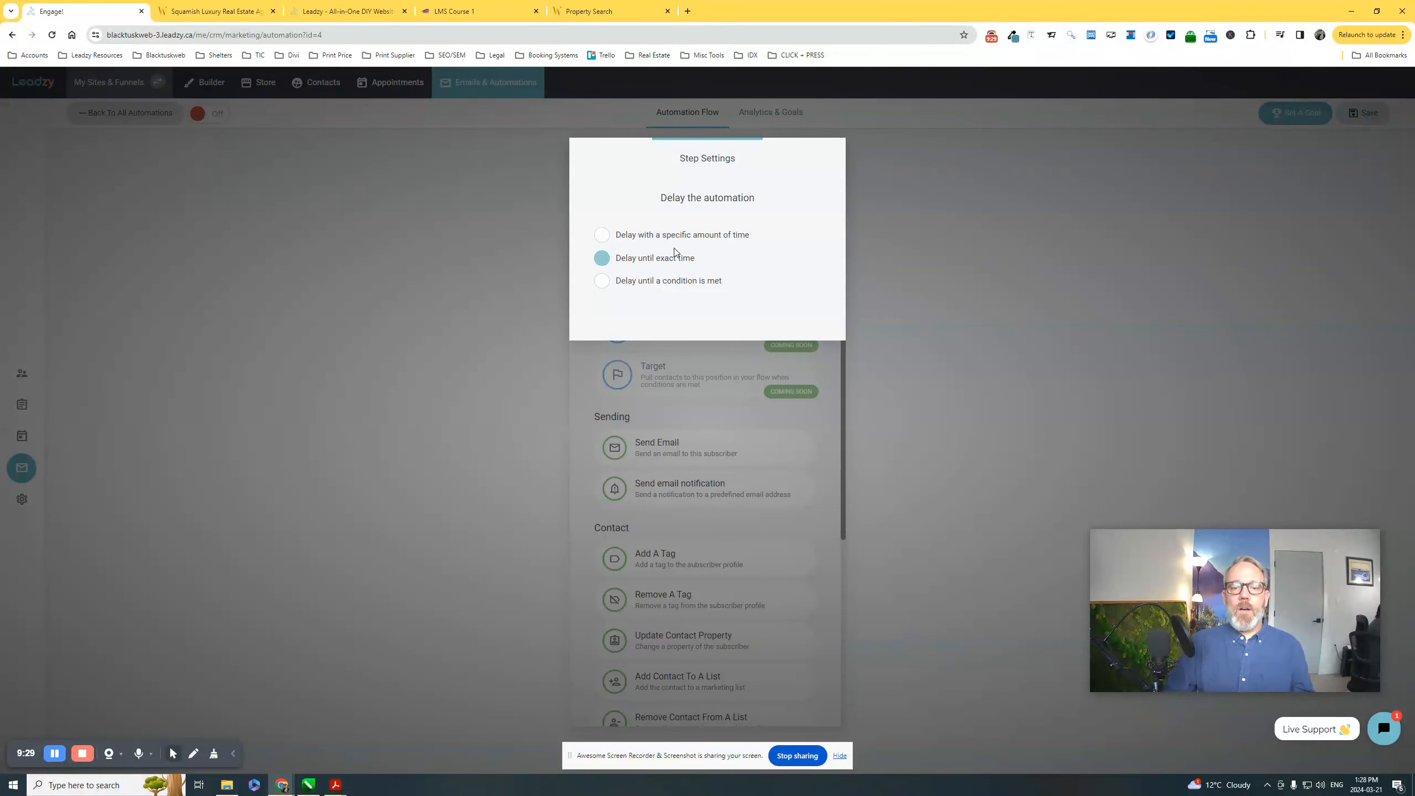
pyautogui.click(664, 237)
pyautogui.click(603, 257)
pyautogui.click(607, 237)
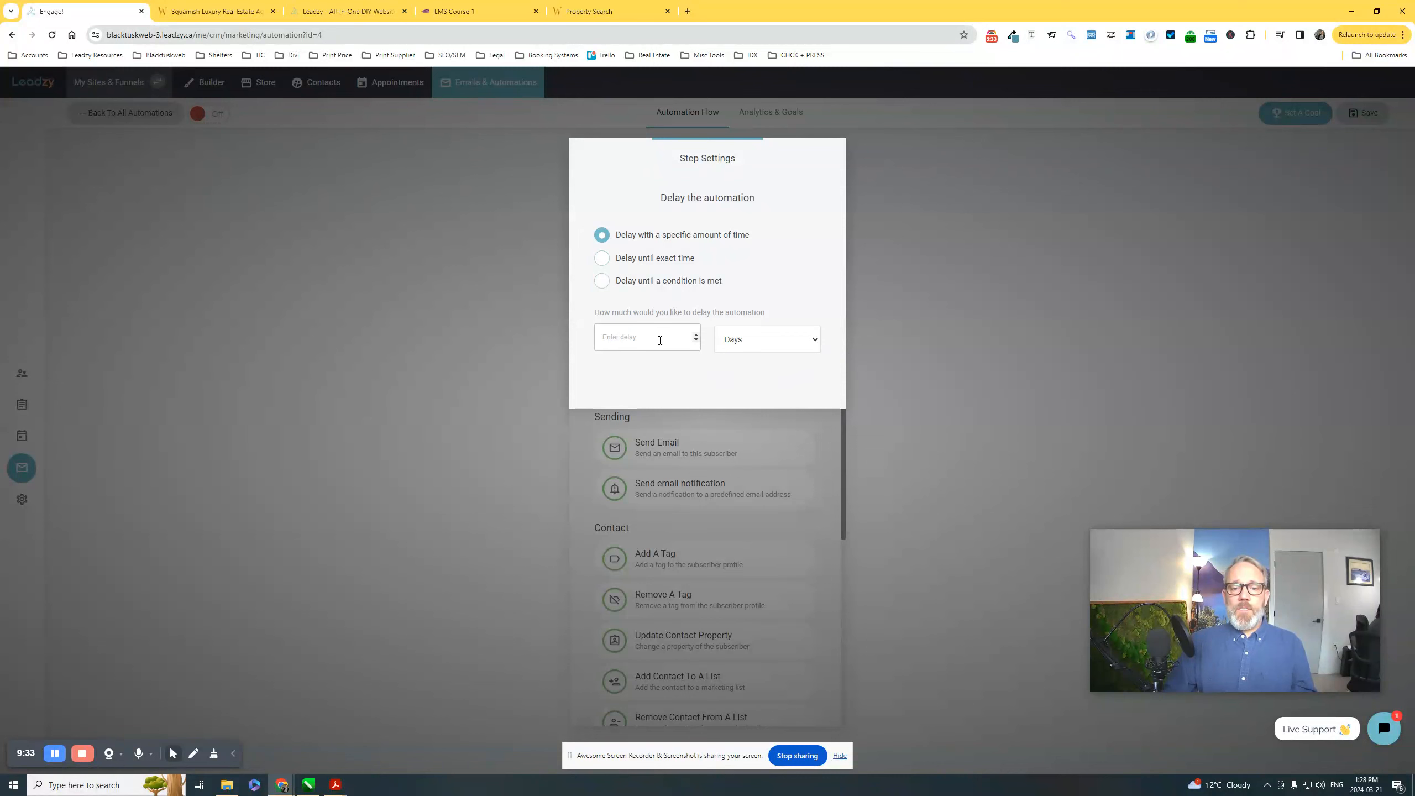
pyautogui.click(663, 340)
pyautogui.write('1')
pyautogui.click(897, 401)
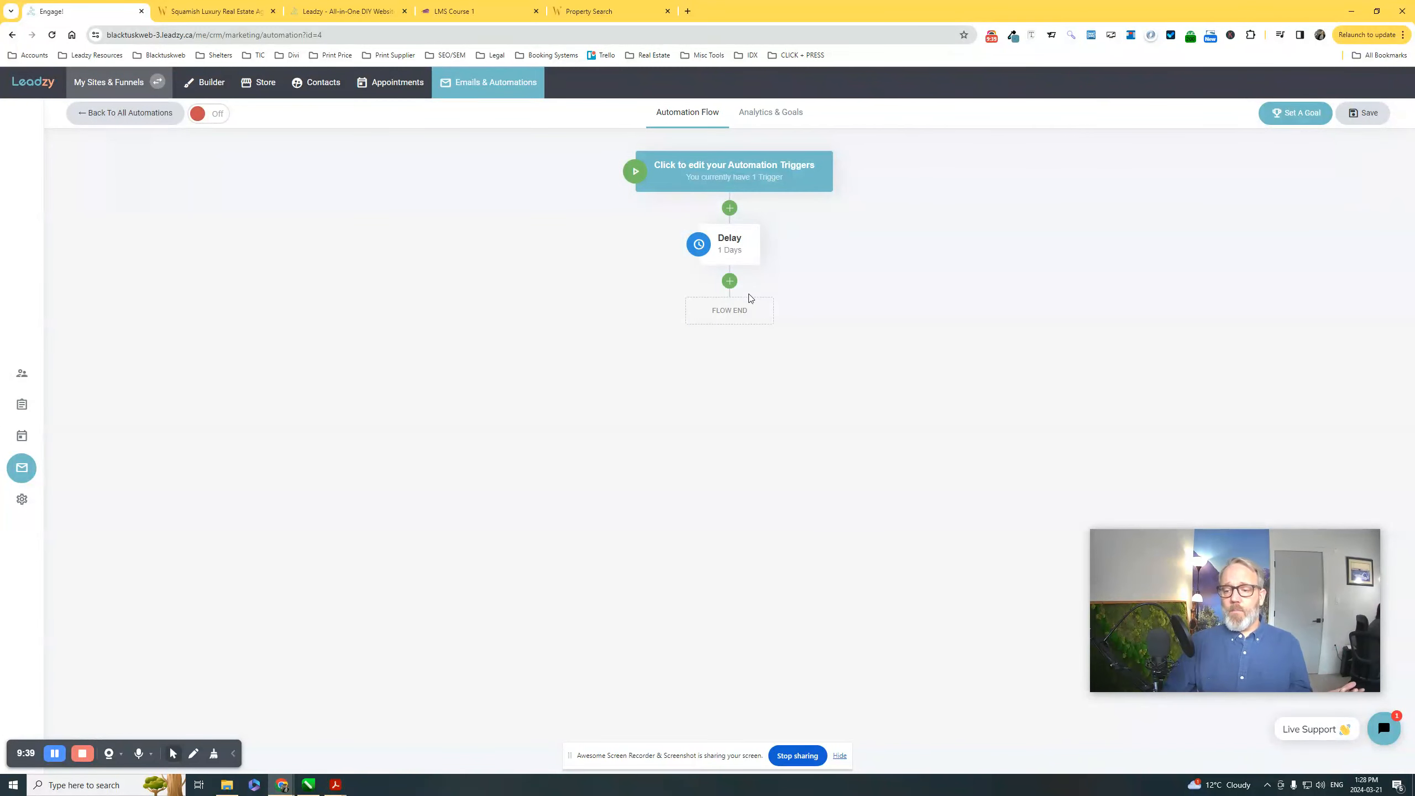
# - Add a Send Email step after the delay with the subject "{first_name} subject", using the First Name property
pyautogui.click(729, 281)
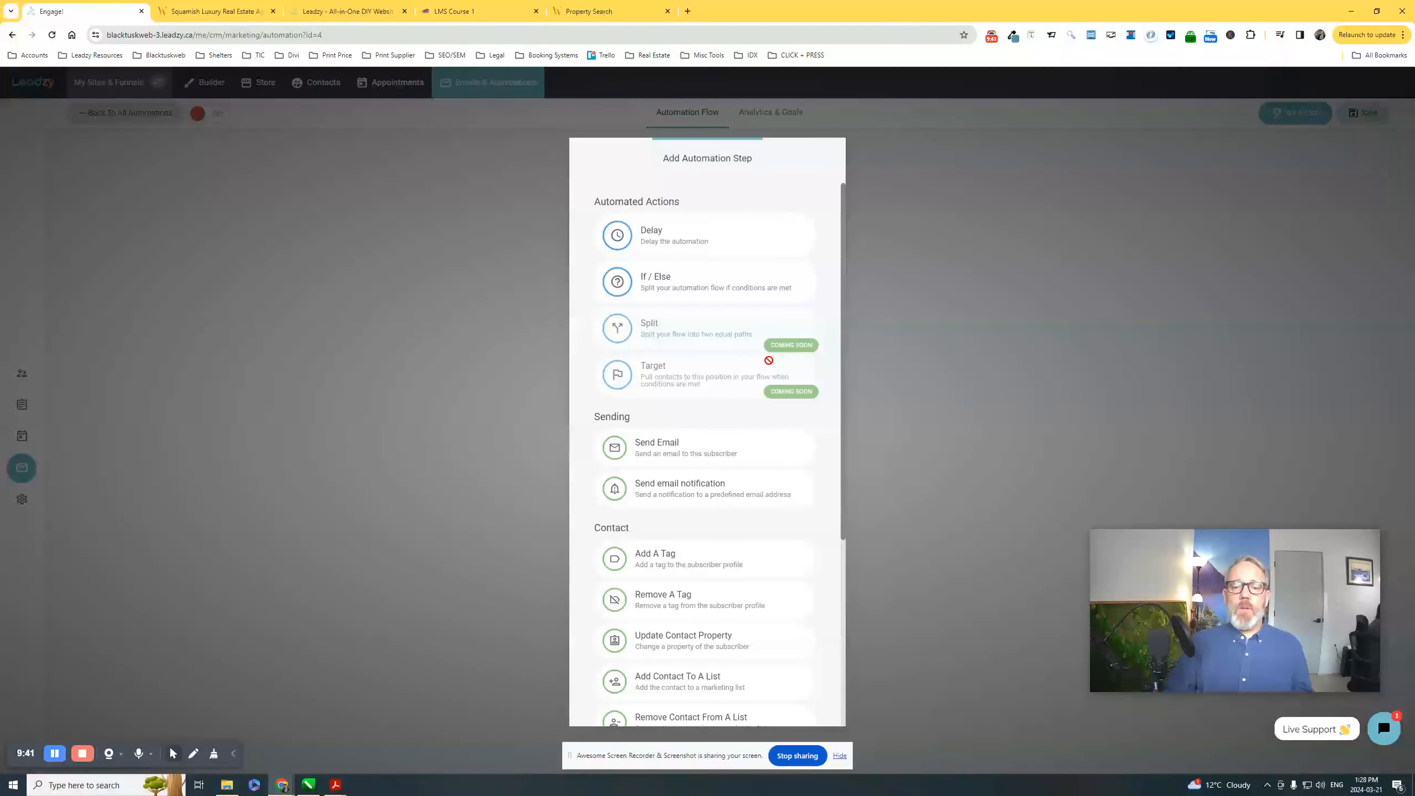
pyautogui.click(666, 451)
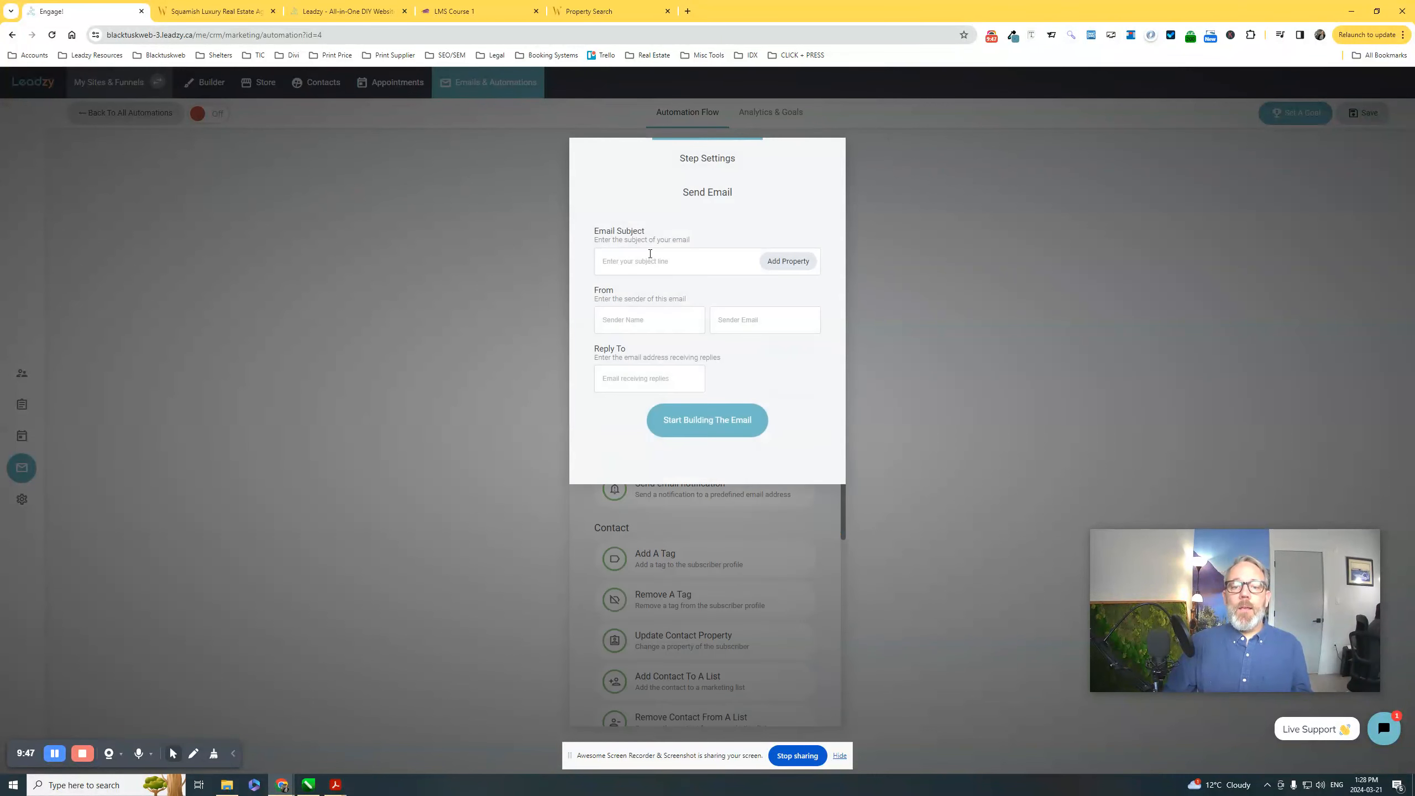
pyautogui.click(635, 261)
pyautogui.write('subject')
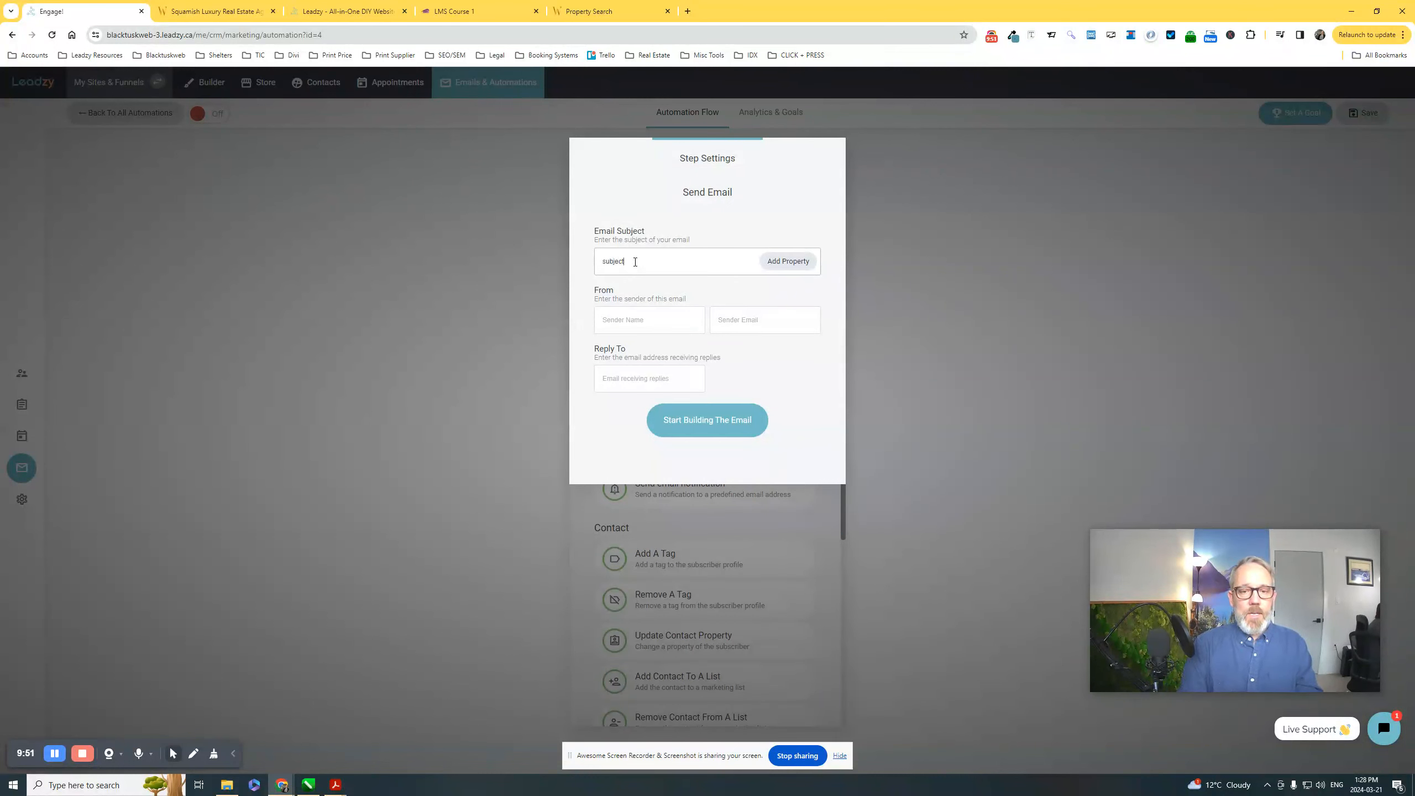
pyautogui.click(780, 262)
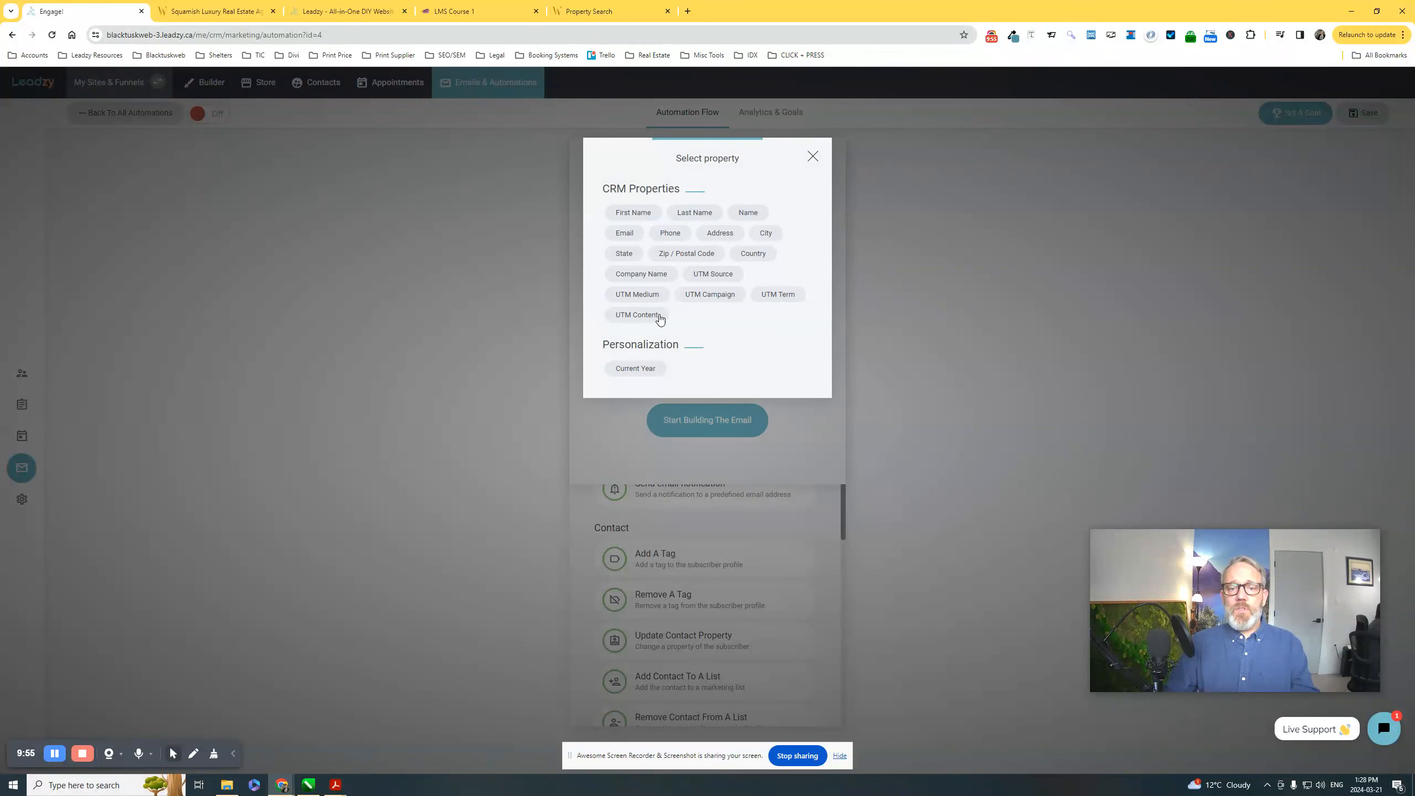
pyautogui.click(647, 223)
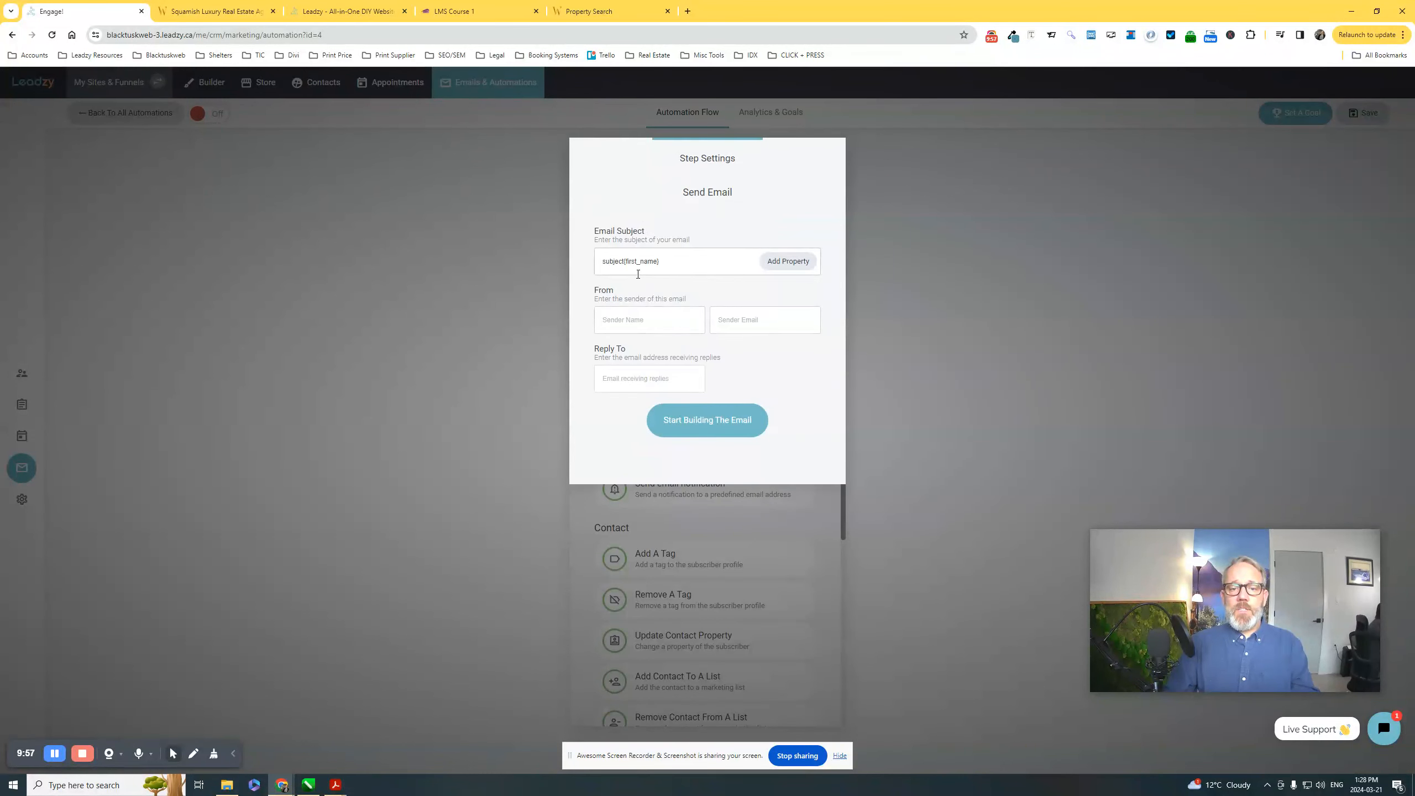
pyautogui.moveTo(624, 261); pyautogui.dragTo(595, 263)
pyautogui.press('BackSpace')
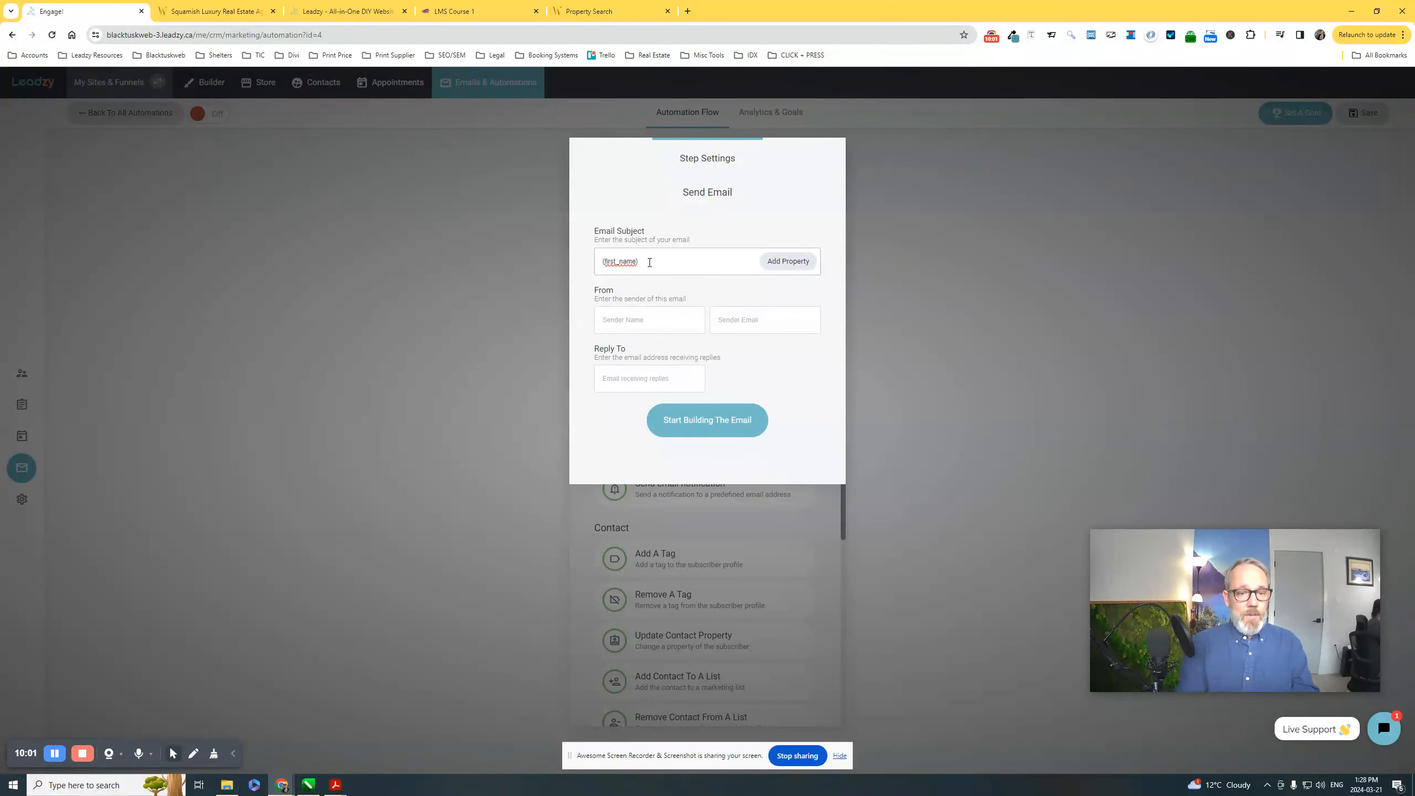
pyautogui.write('subject')
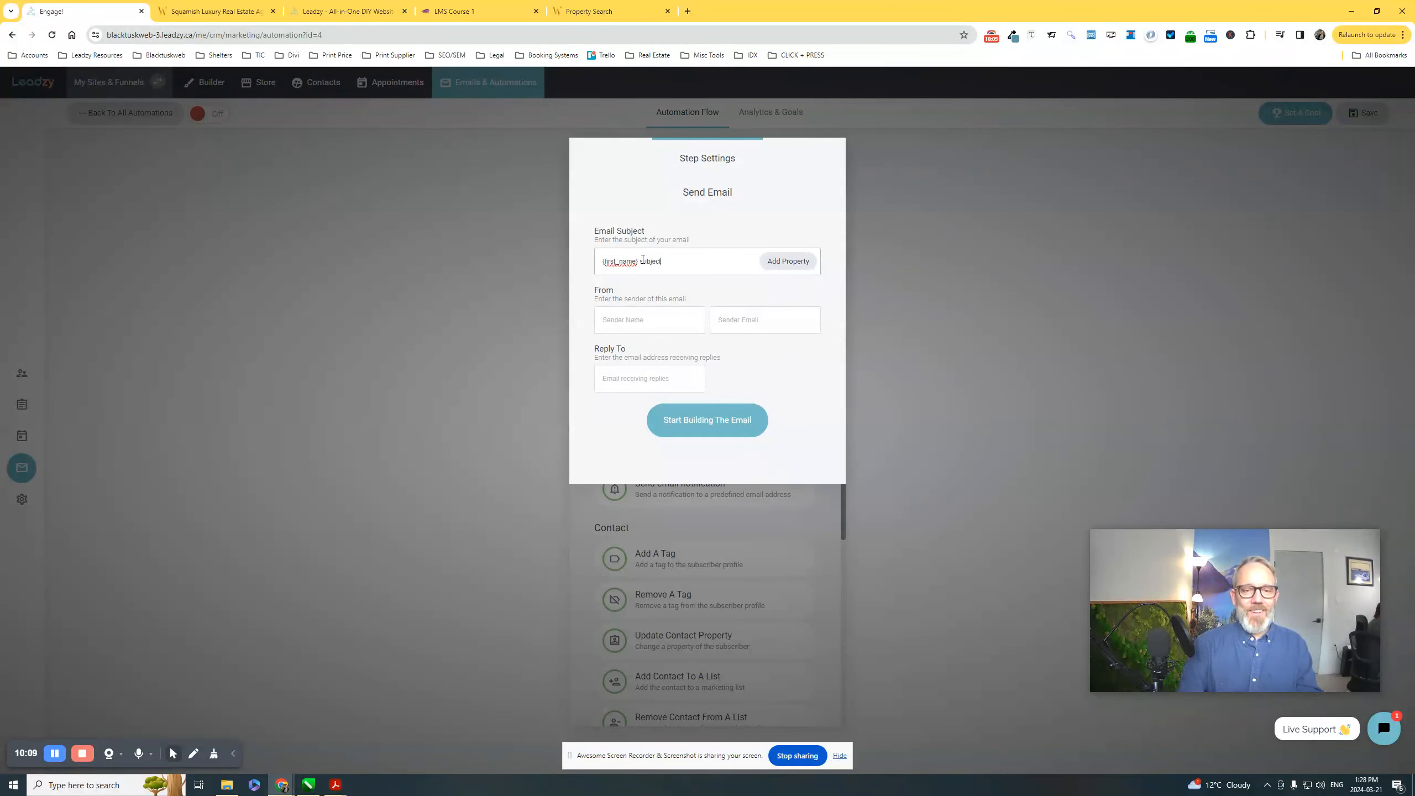
# - Enter "my name" as the sender name and fill in the sender's email address
pyautogui.click(635, 317)
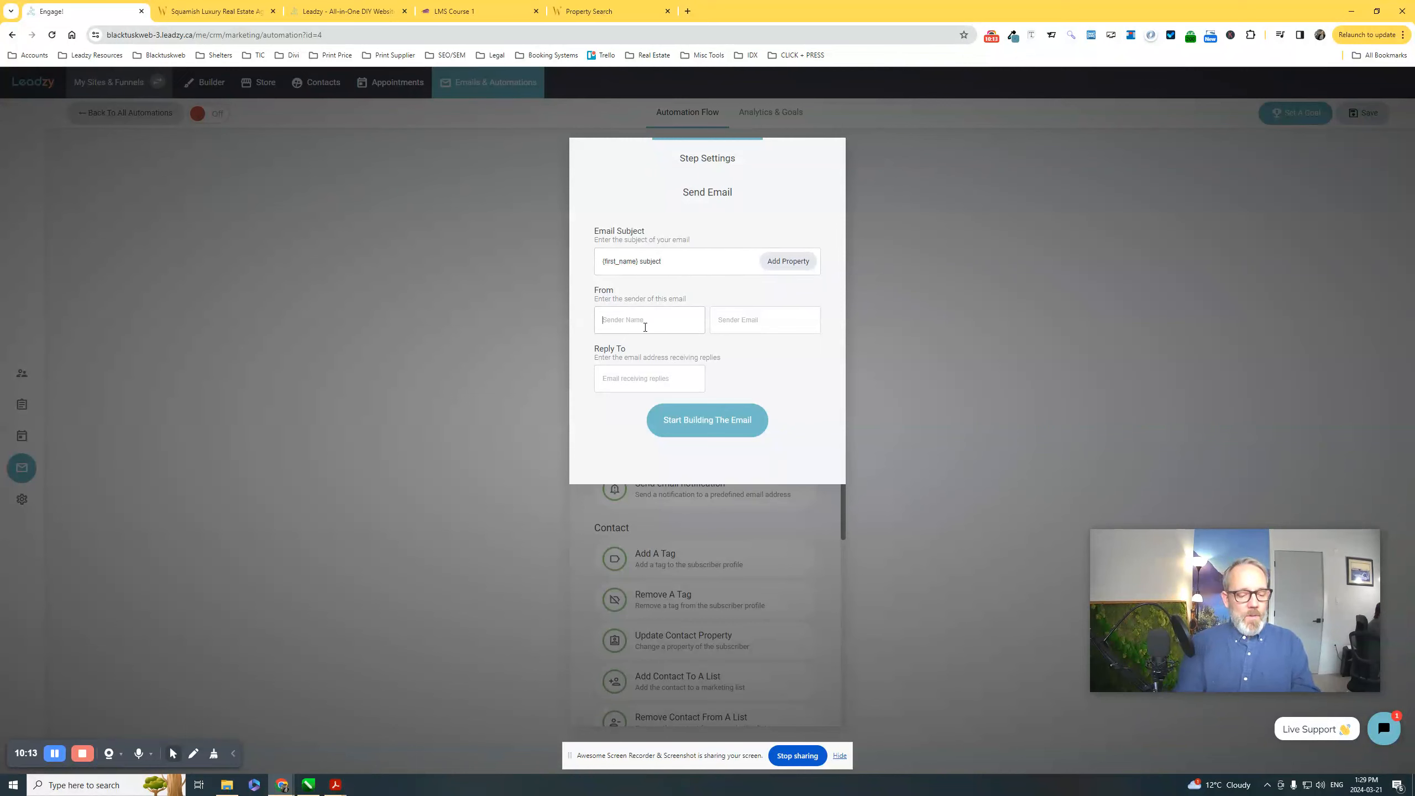
pyautogui.write('my name')
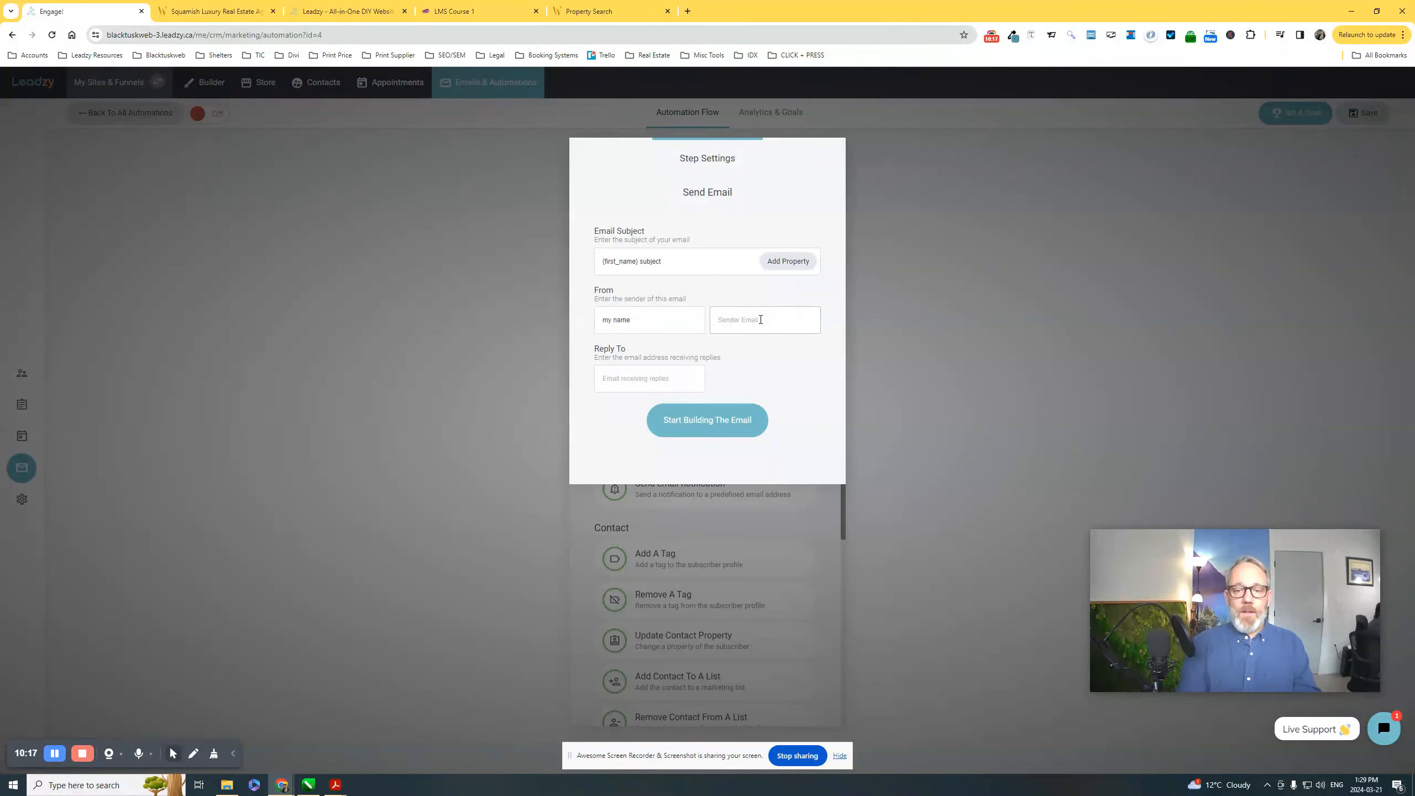
pyautogui.write('sdf@dsf.com')
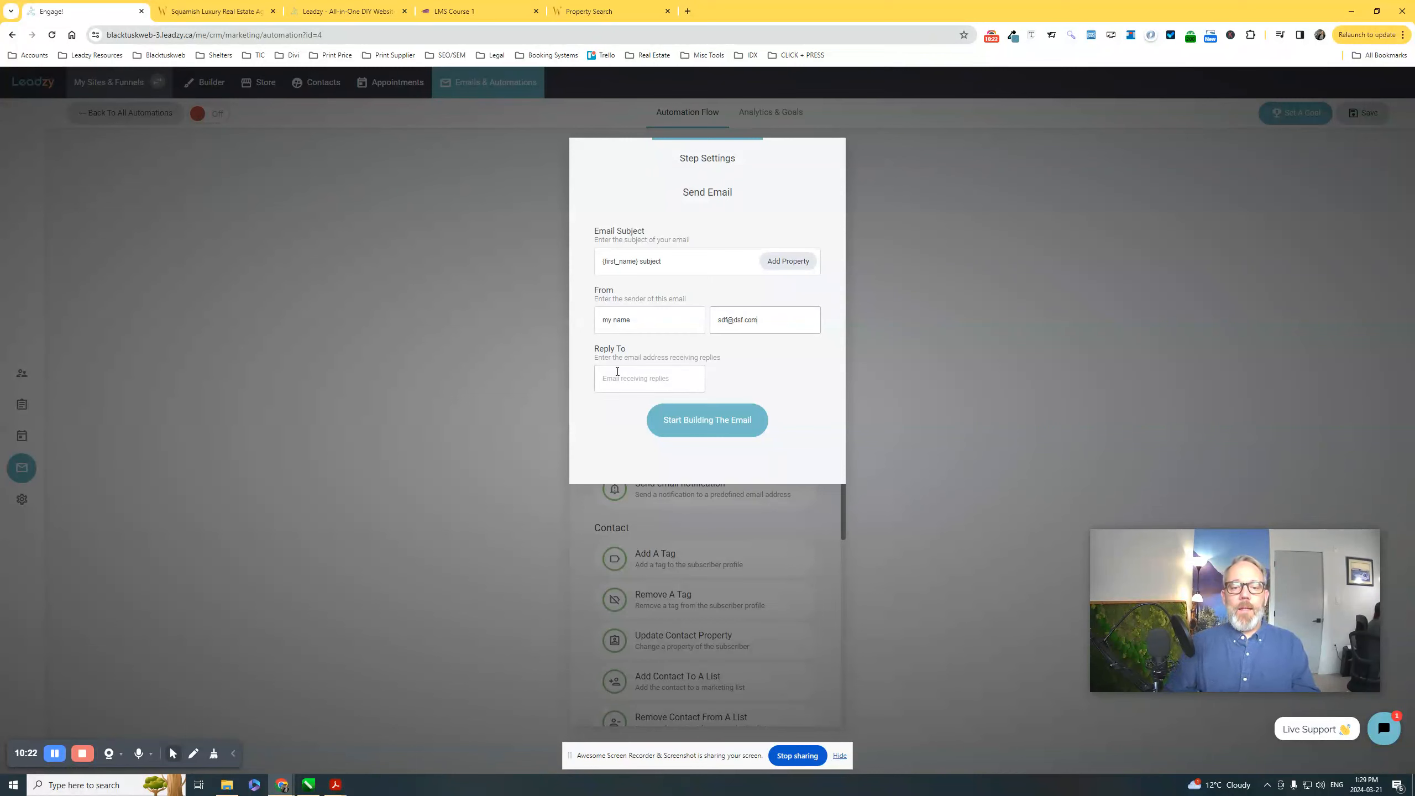
pyautogui.click(617, 374)
pyautogui.moveTo(772, 323); pyautogui.dragTo(676, 319)
pyautogui.write('https://youtu.be/Wy1WAMRy1W8')
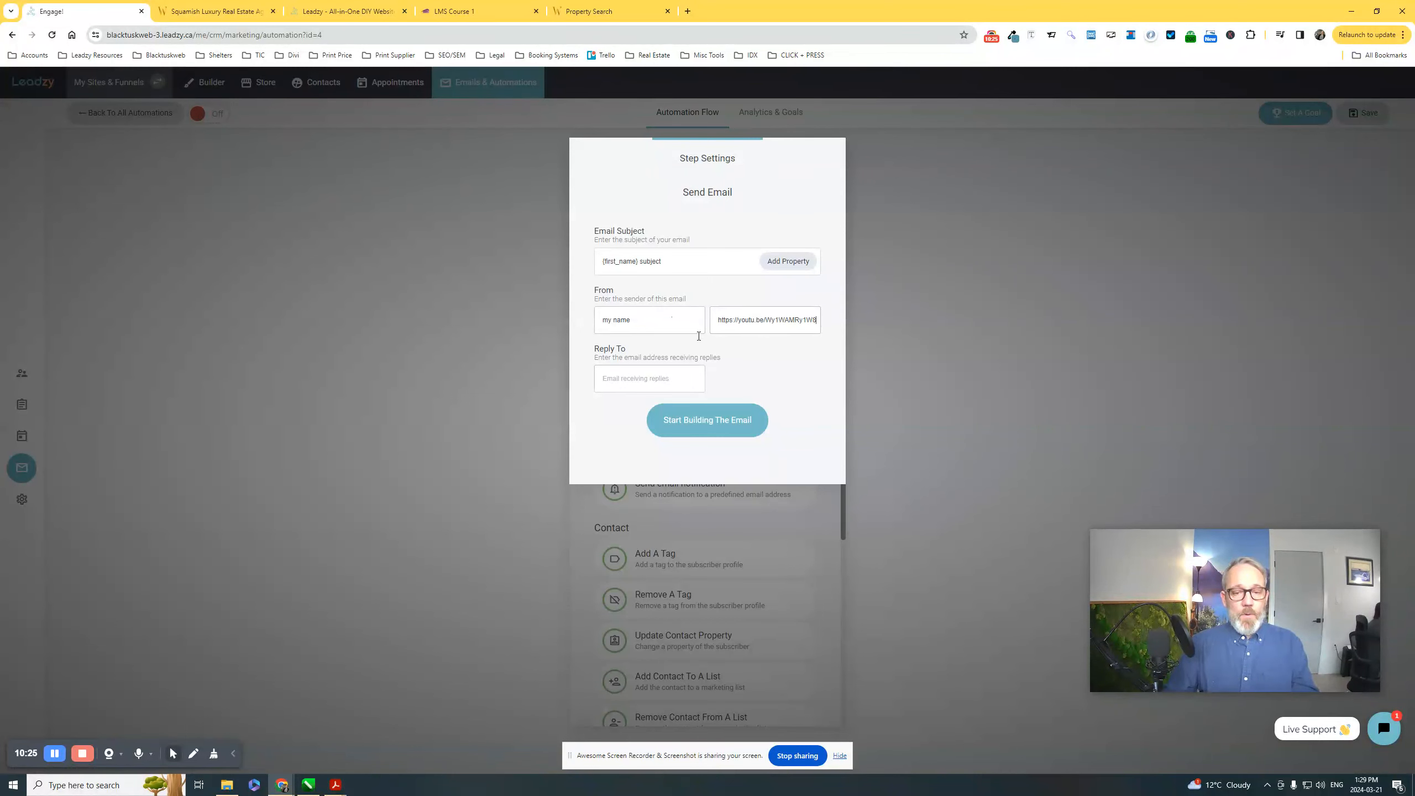
pyautogui.hotkey('ctrl', 'z')
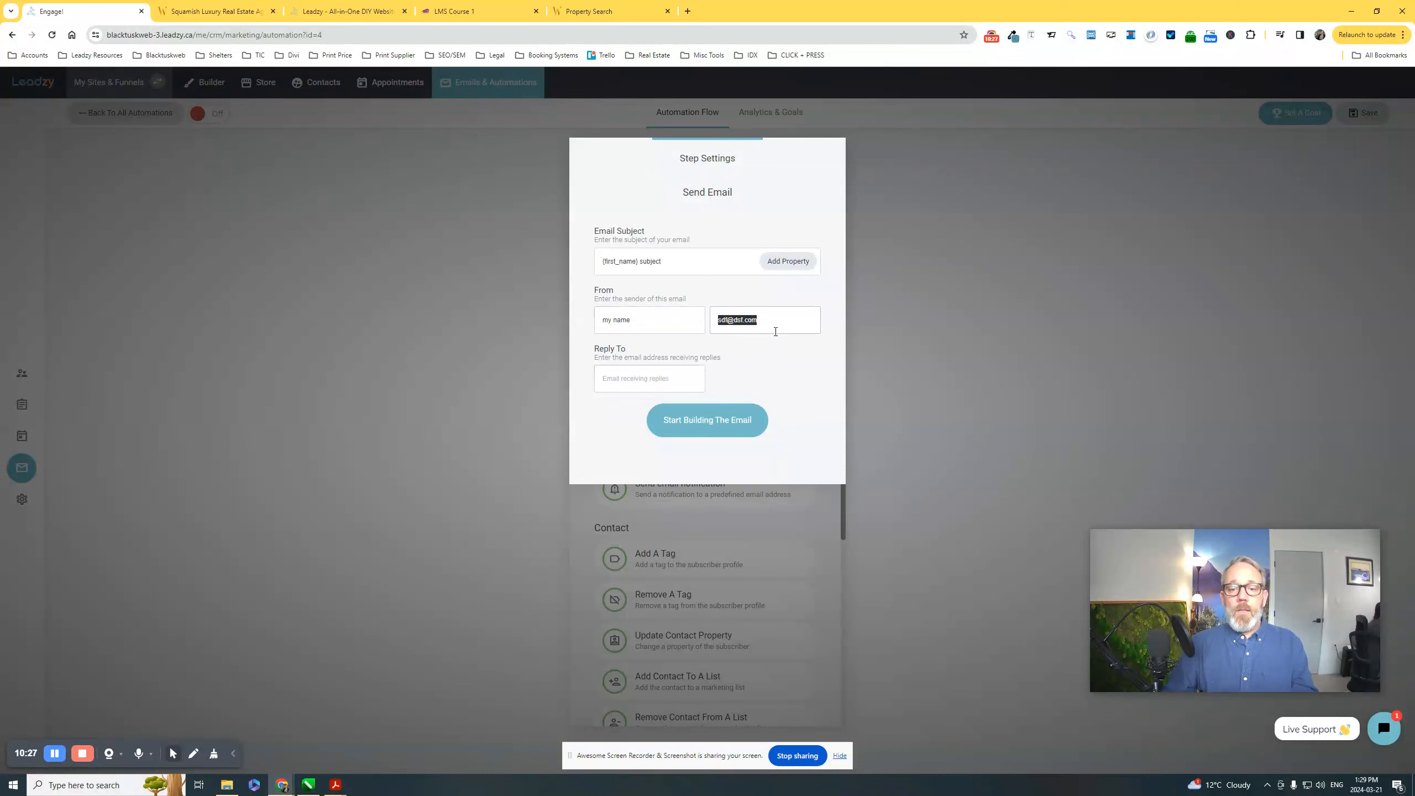
# - Fill in the reply-to email, start building the email, and review the saved-template and from-scratch options
pyautogui.click(652, 378)
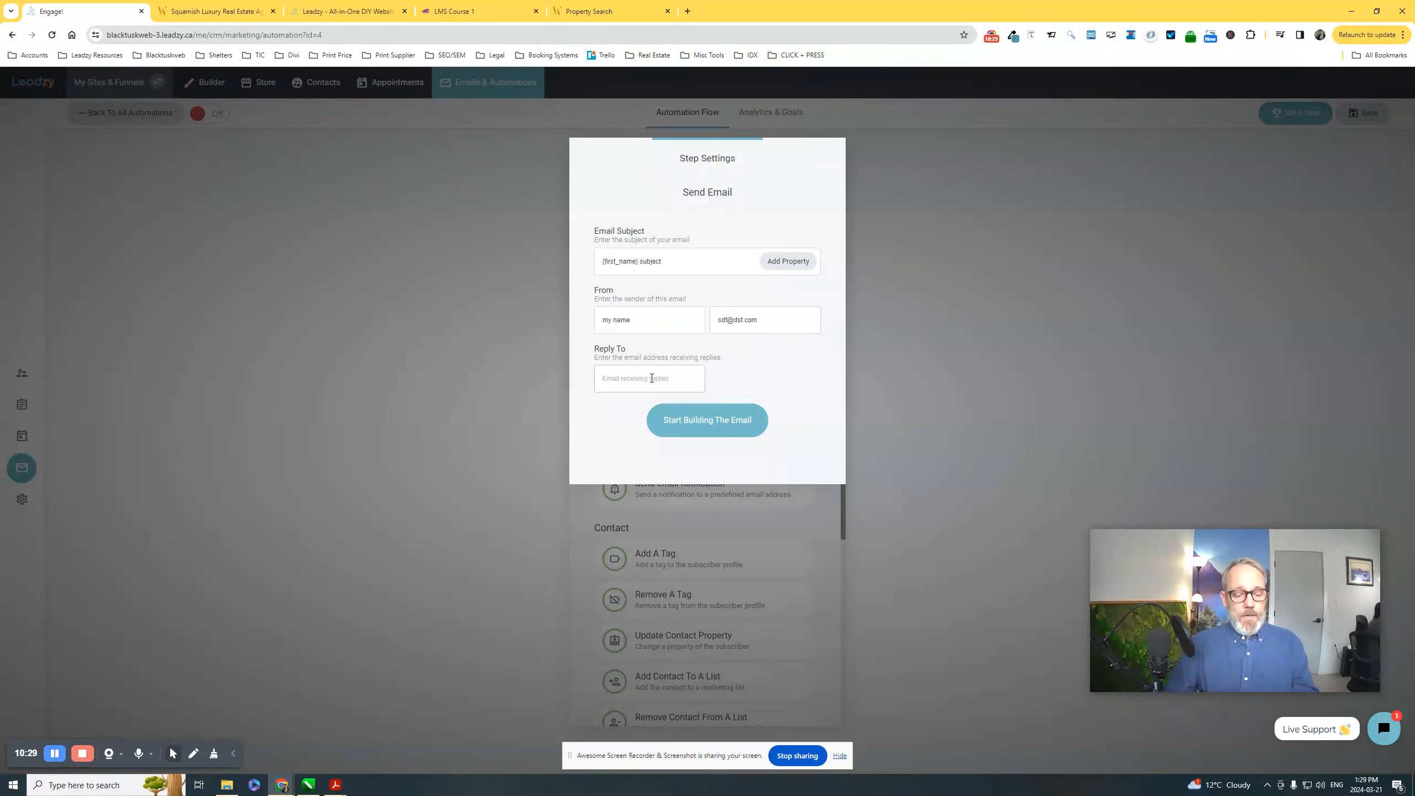
pyautogui.click(713, 422)
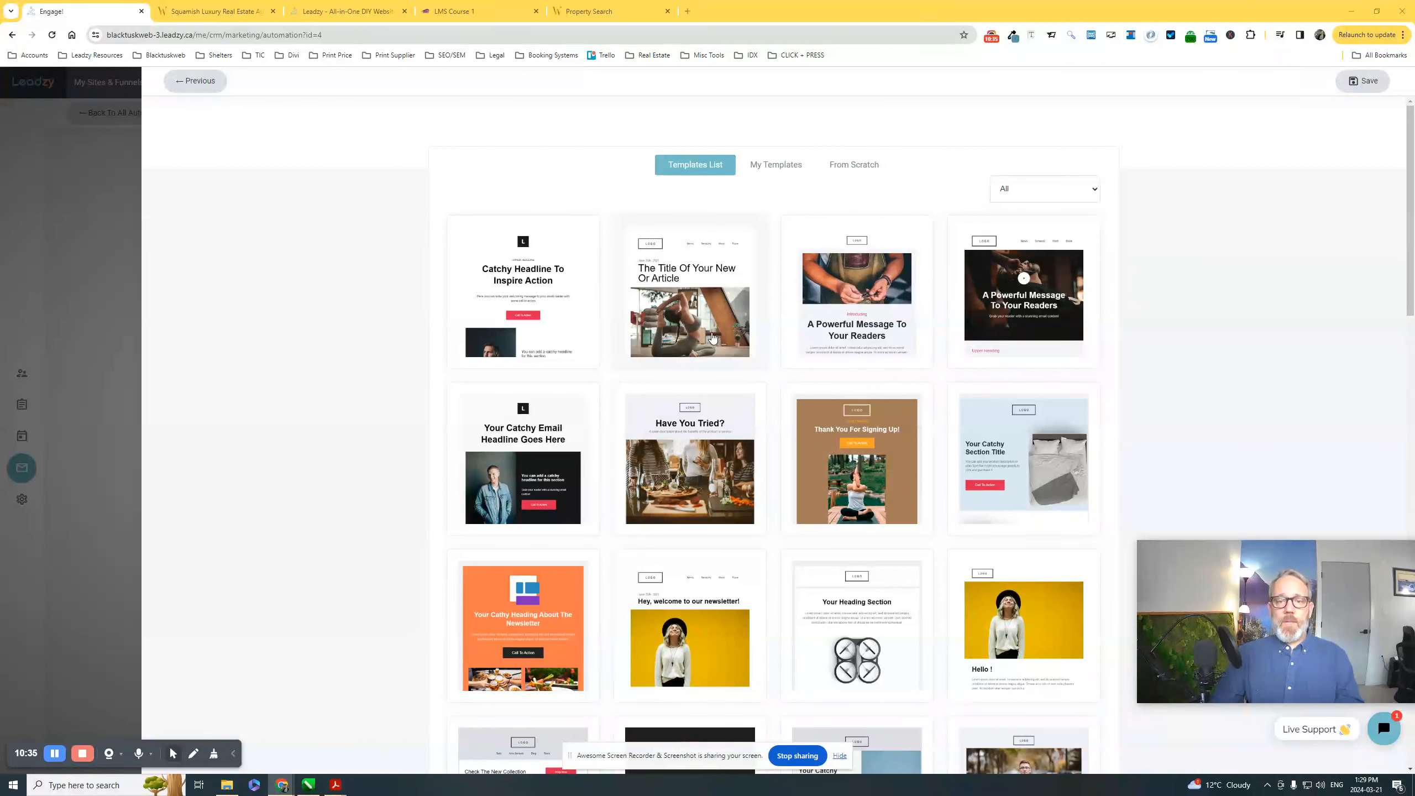
pyautogui.click(778, 163)
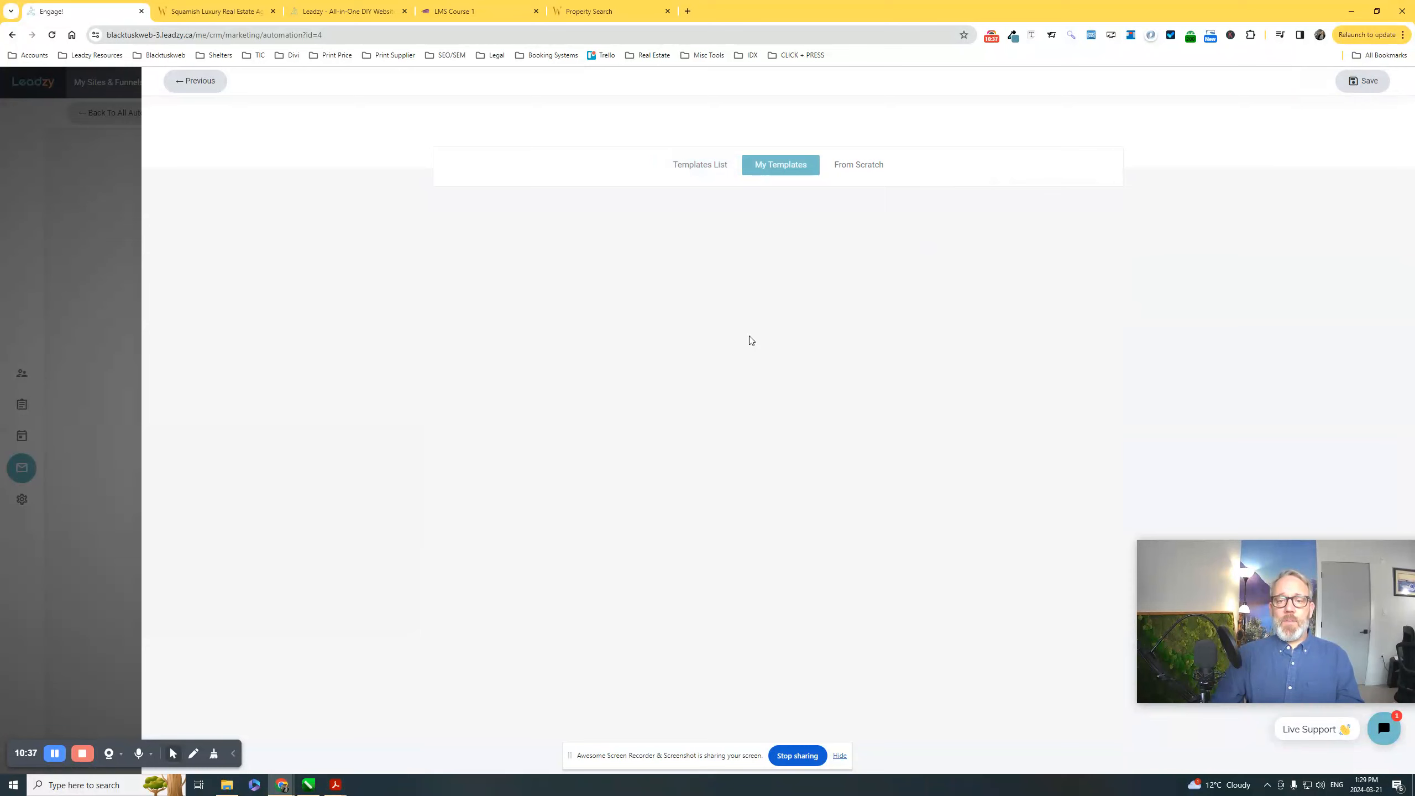
pyautogui.click(840, 165)
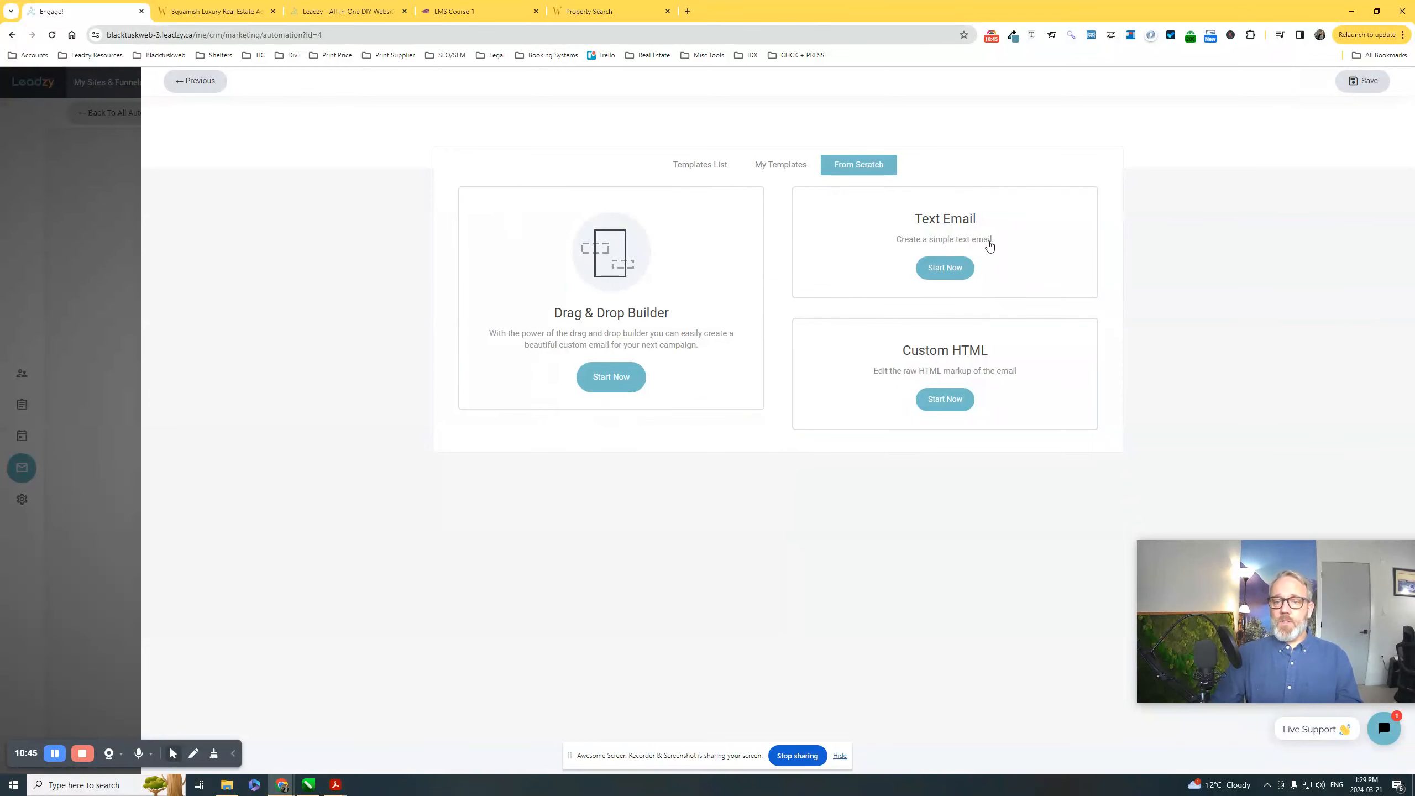
# - Choose the "Grab The Special Offer Only Now - $79" template from the ready-made templates for the email
pyautogui.click(700, 165)
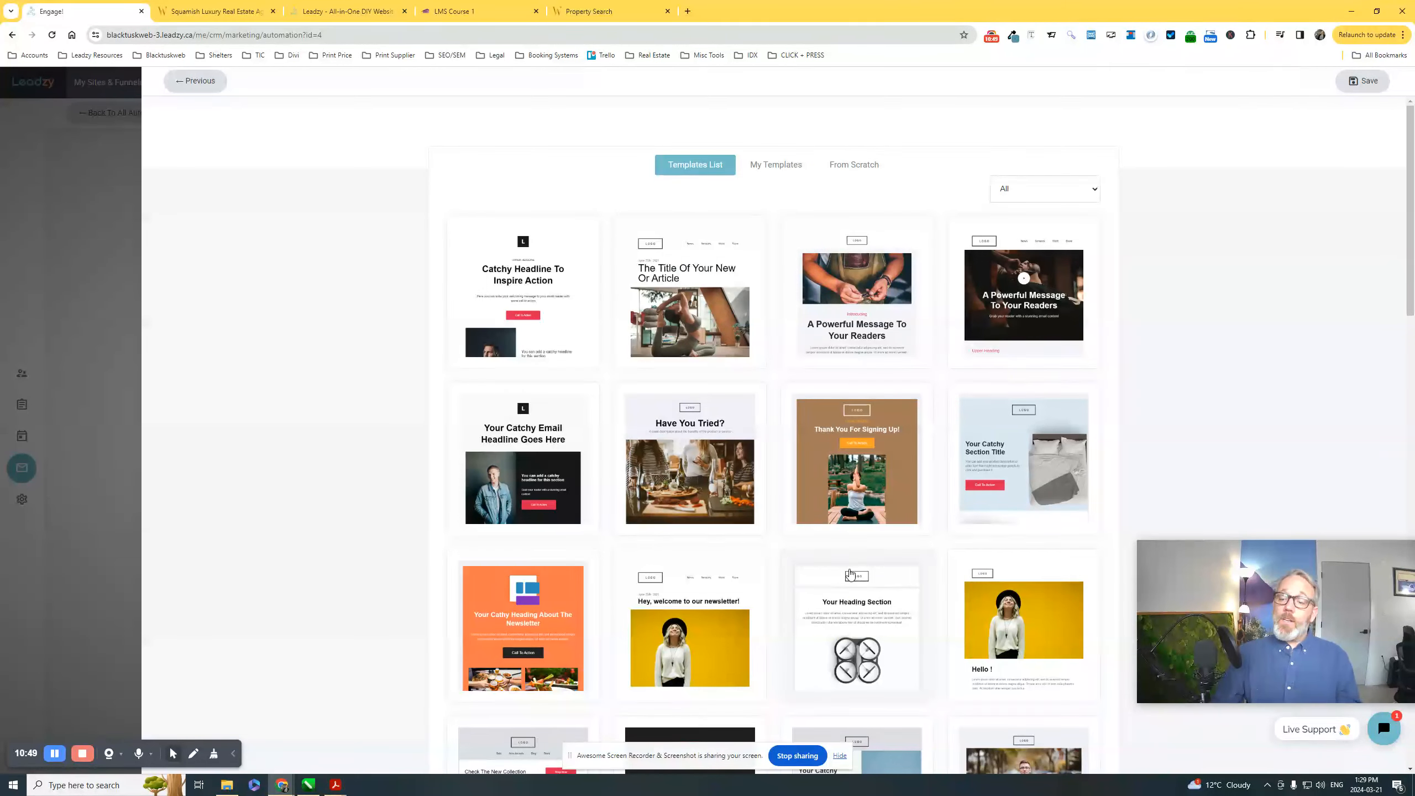
pyautogui.scroll(-4, 787, 541)
pyautogui.scroll(-8, 787, 538)
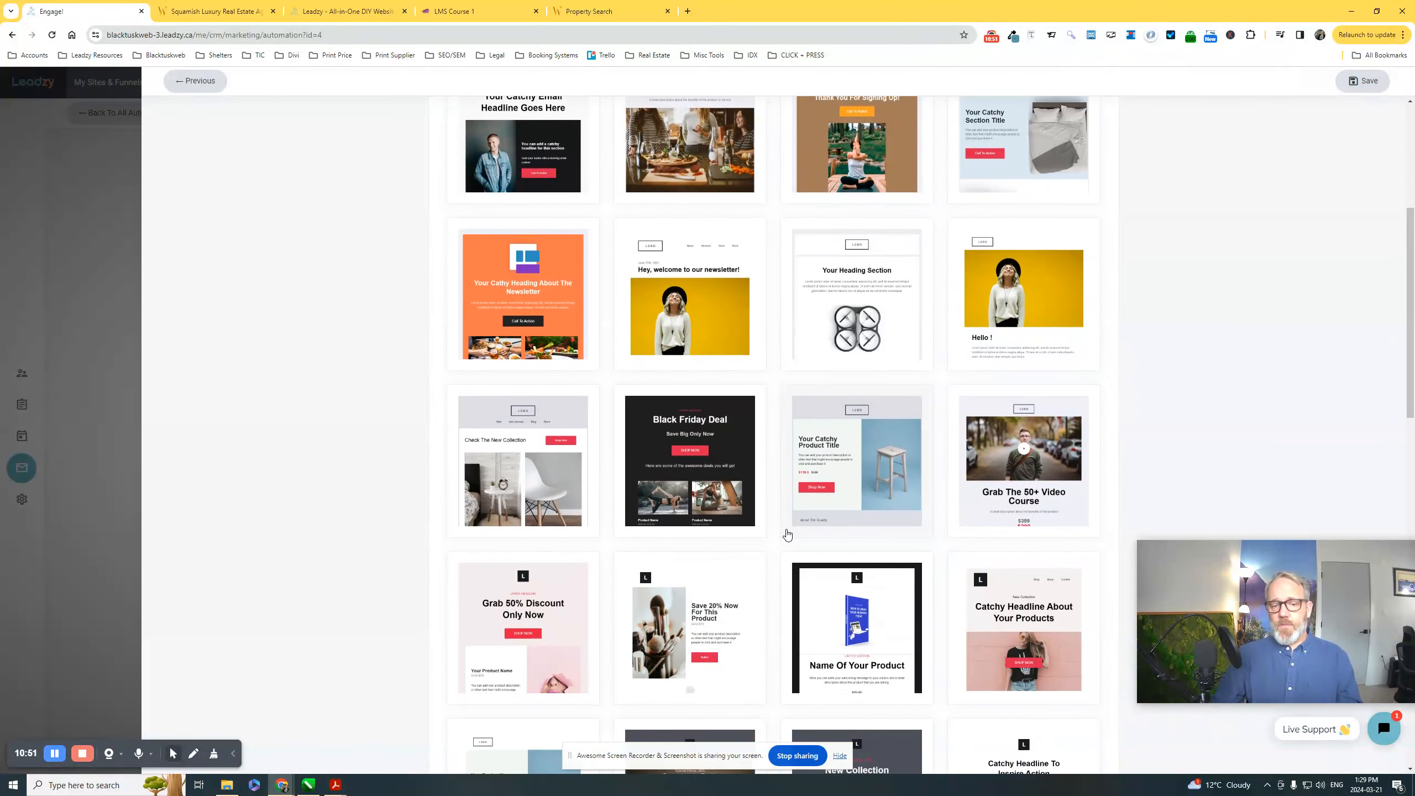
pyautogui.scroll(-6, 787, 534)
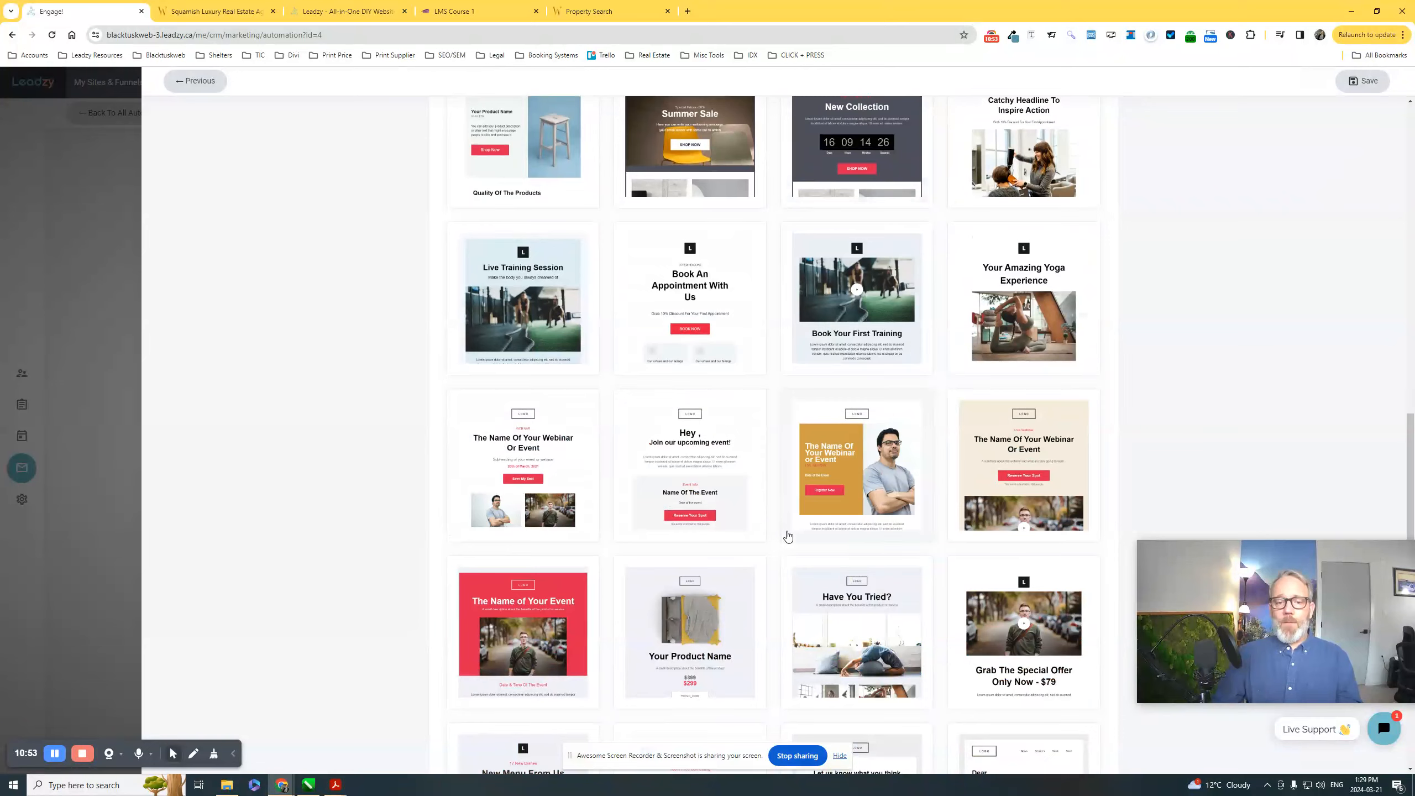
pyautogui.scroll(4, 787, 536)
pyautogui.scroll(-4, 791, 536)
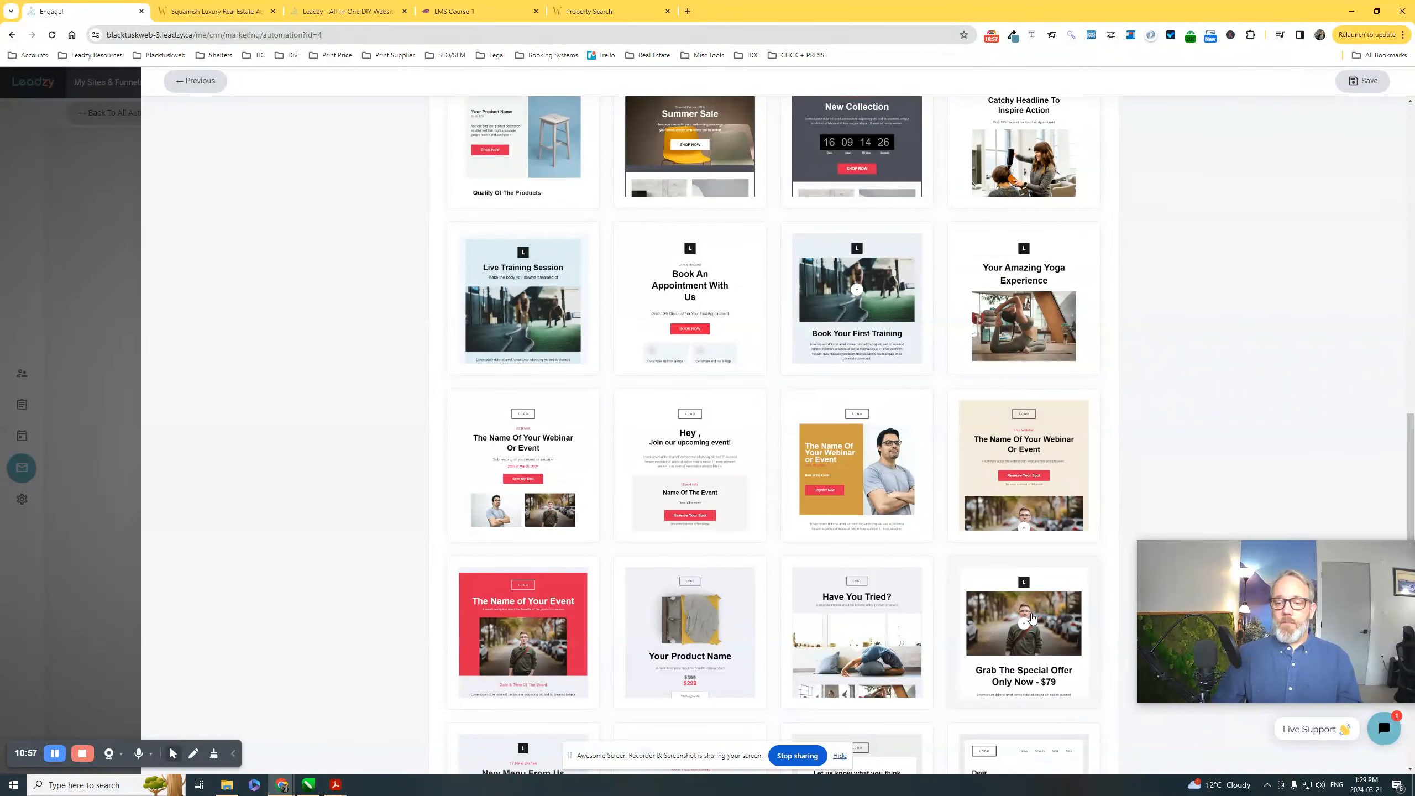
pyautogui.click(1031, 617)
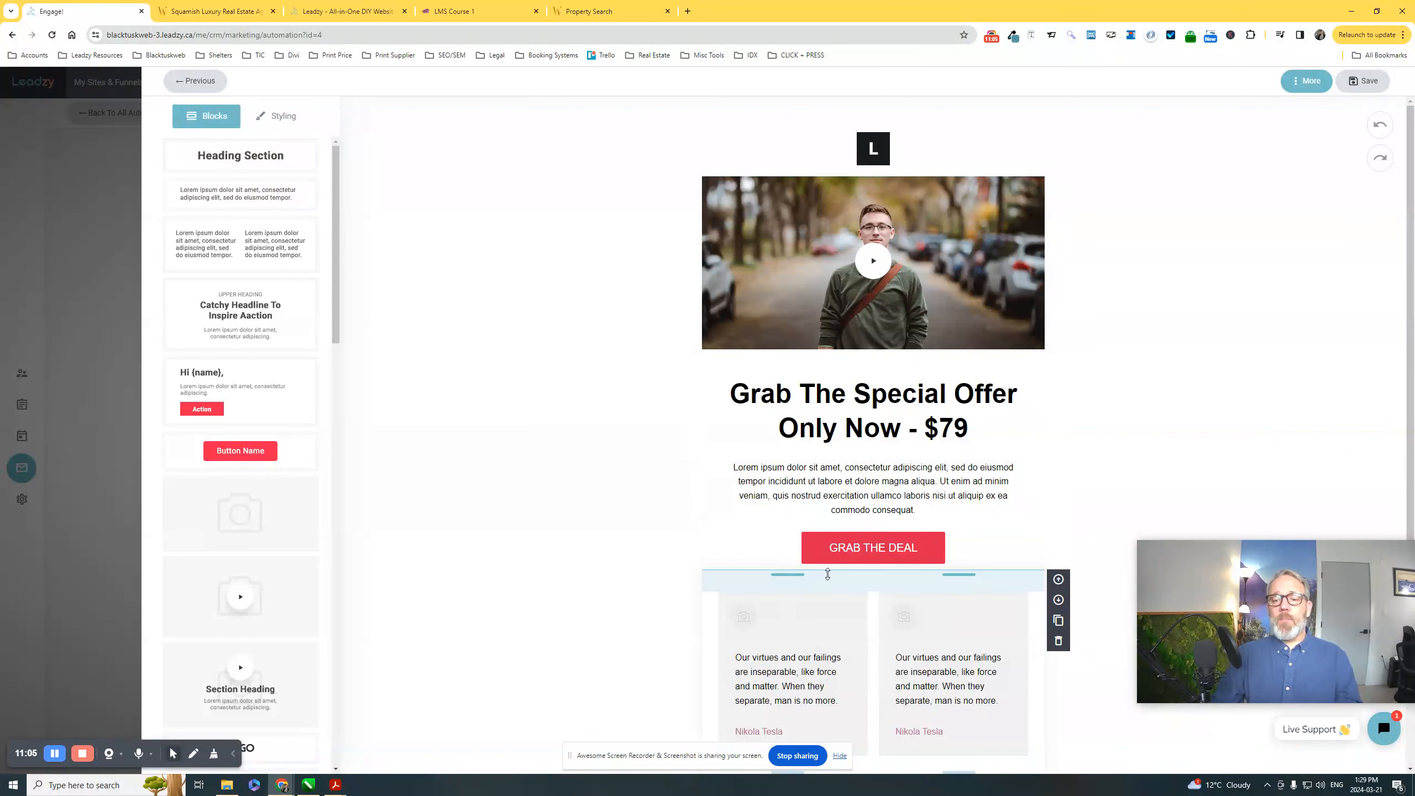
# - Examine the email template's layout, the main image's styling options, and the available content blocks
pyautogui.scroll(-5, 821, 410)
pyautogui.scroll(5, 864, 304)
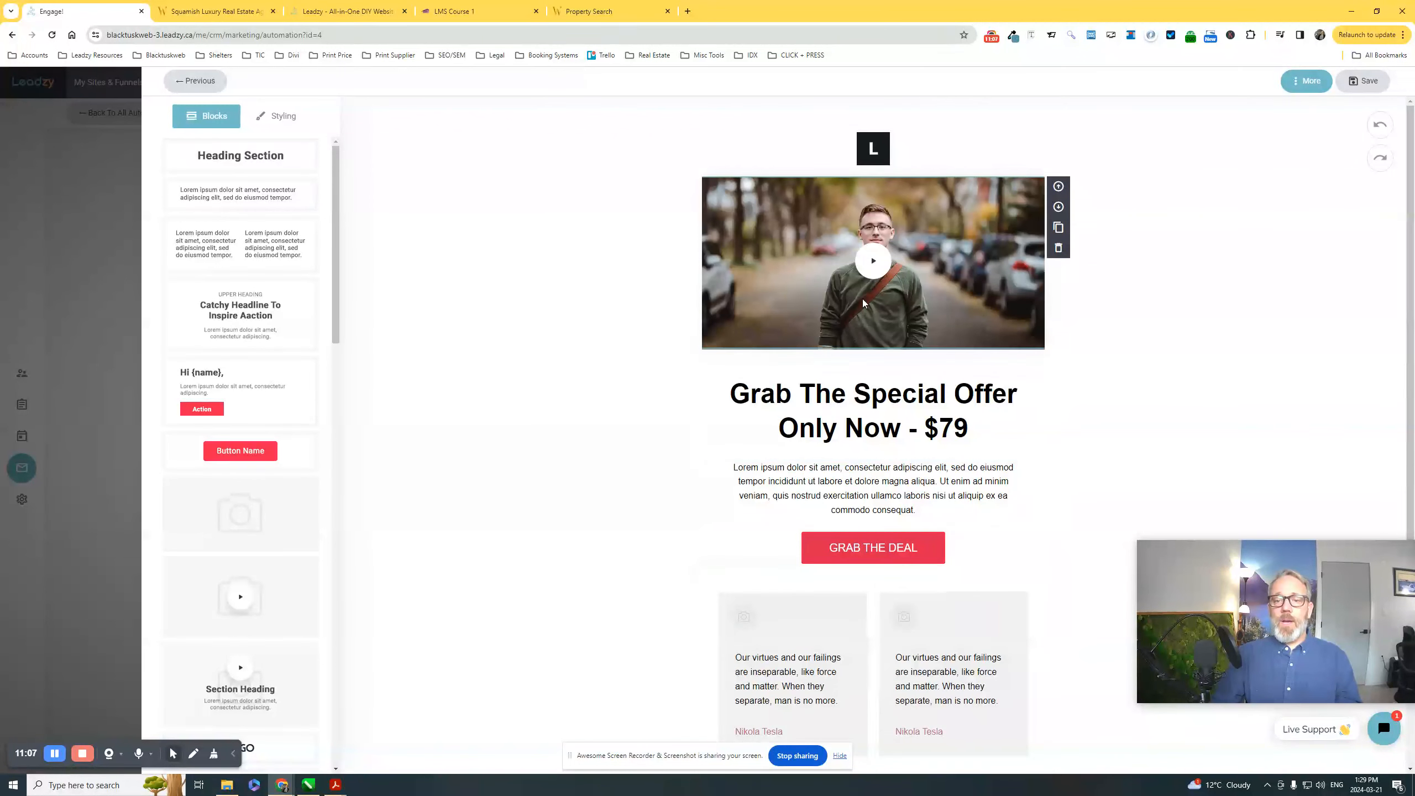
pyautogui.click(880, 225)
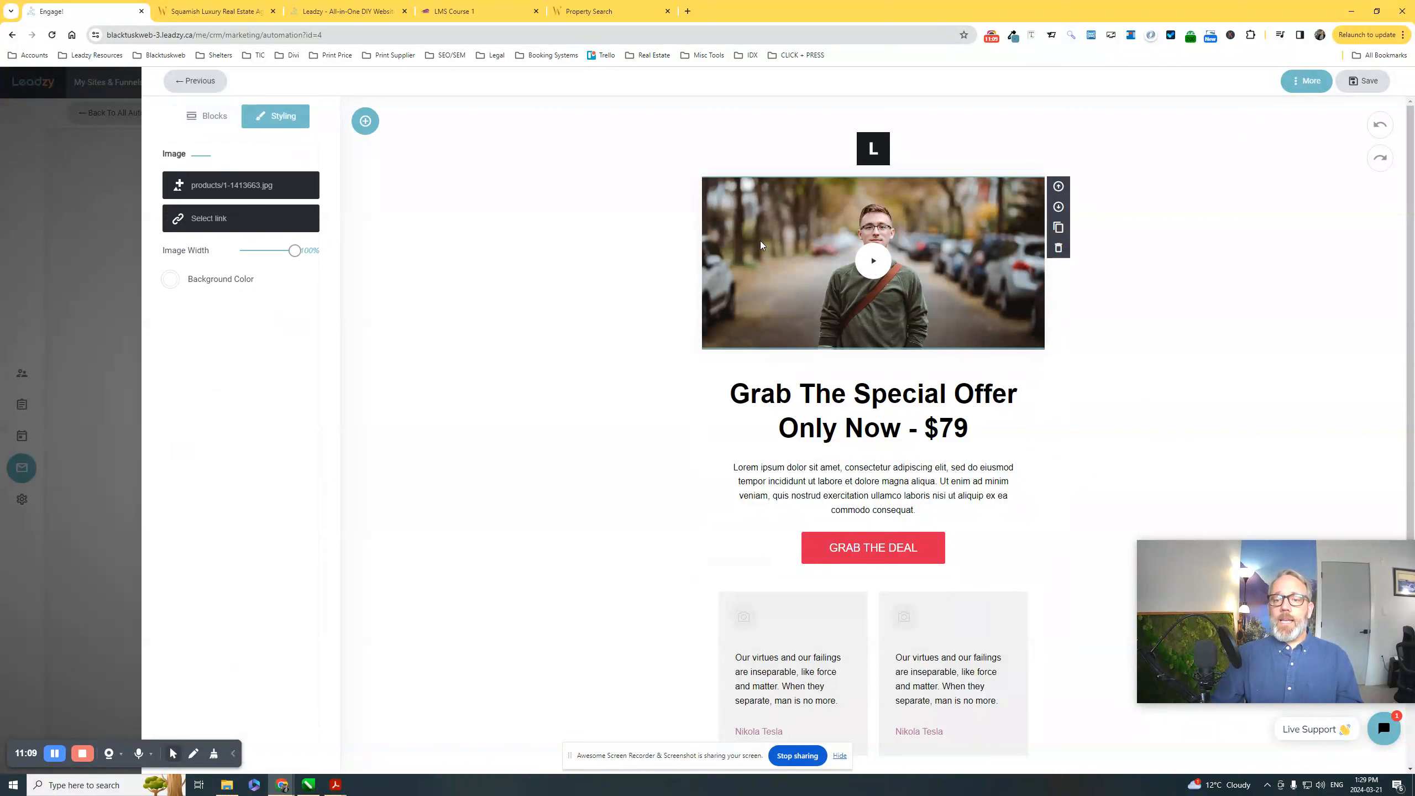
pyautogui.click(576, 358)
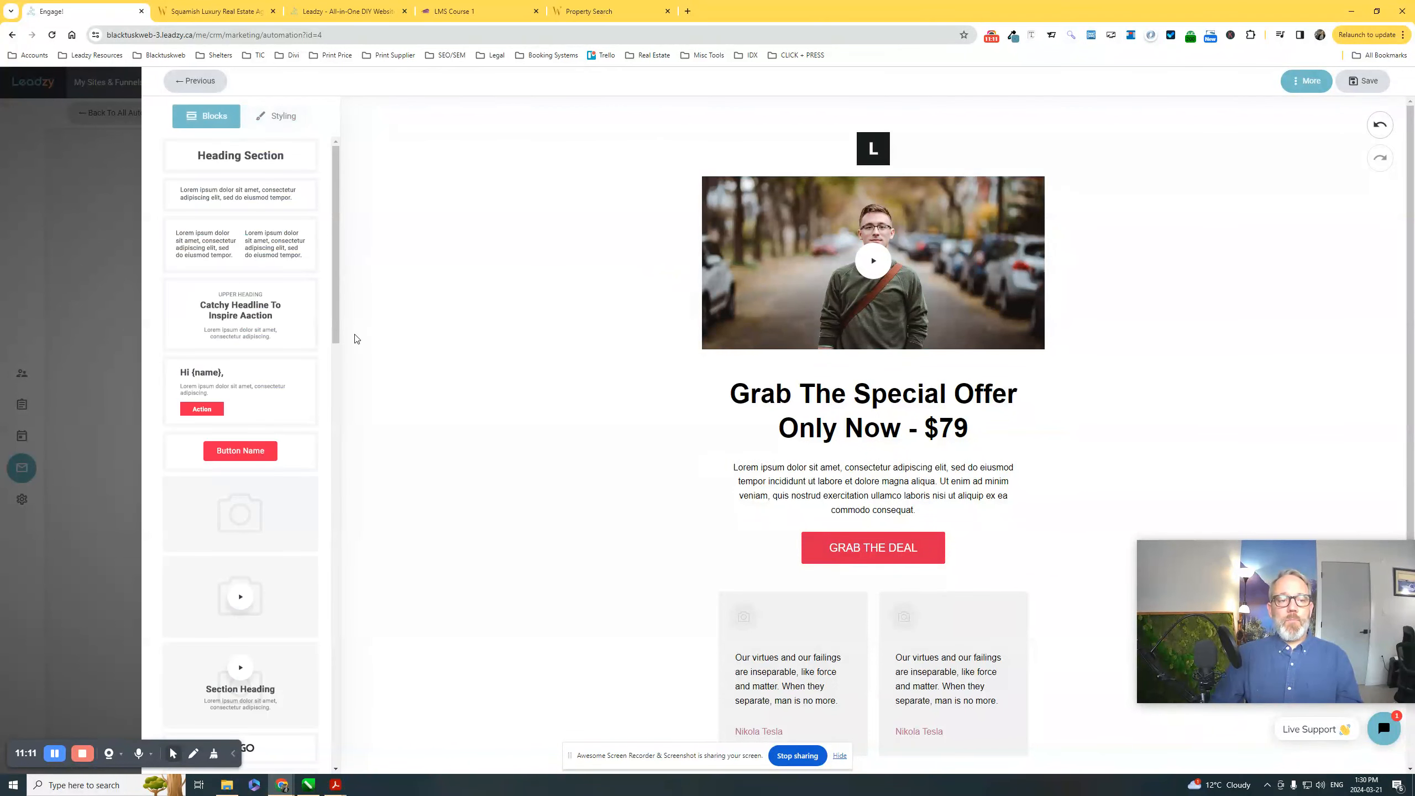
pyautogui.scroll(-10, 211, 419)
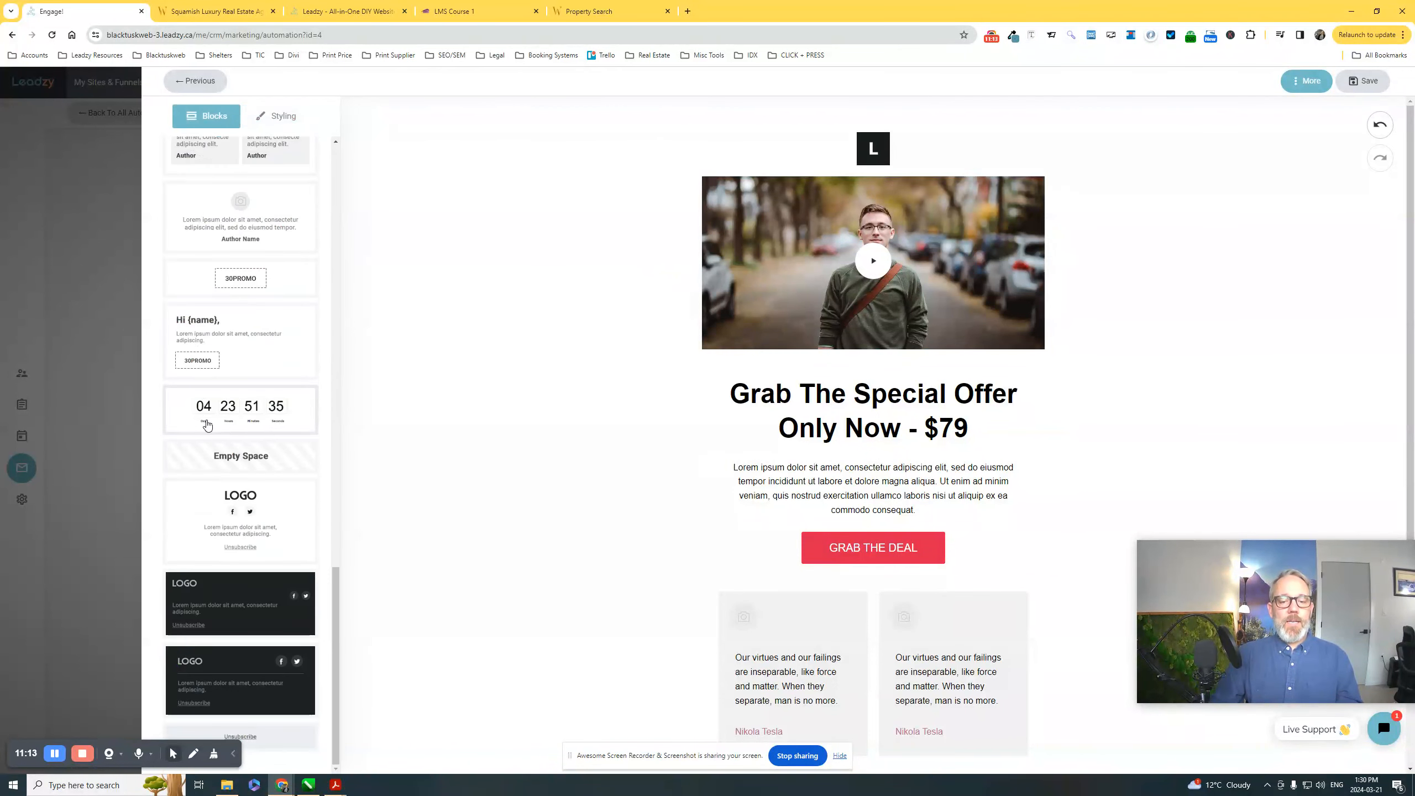
# - Examine the link types available for the email's GRAB THE DEAL button, including page, external link, anchor point, file and popup, without assigning one
pyautogui.scroll(5, 301, 295)
pyautogui.scroll(-5, 805, 356)
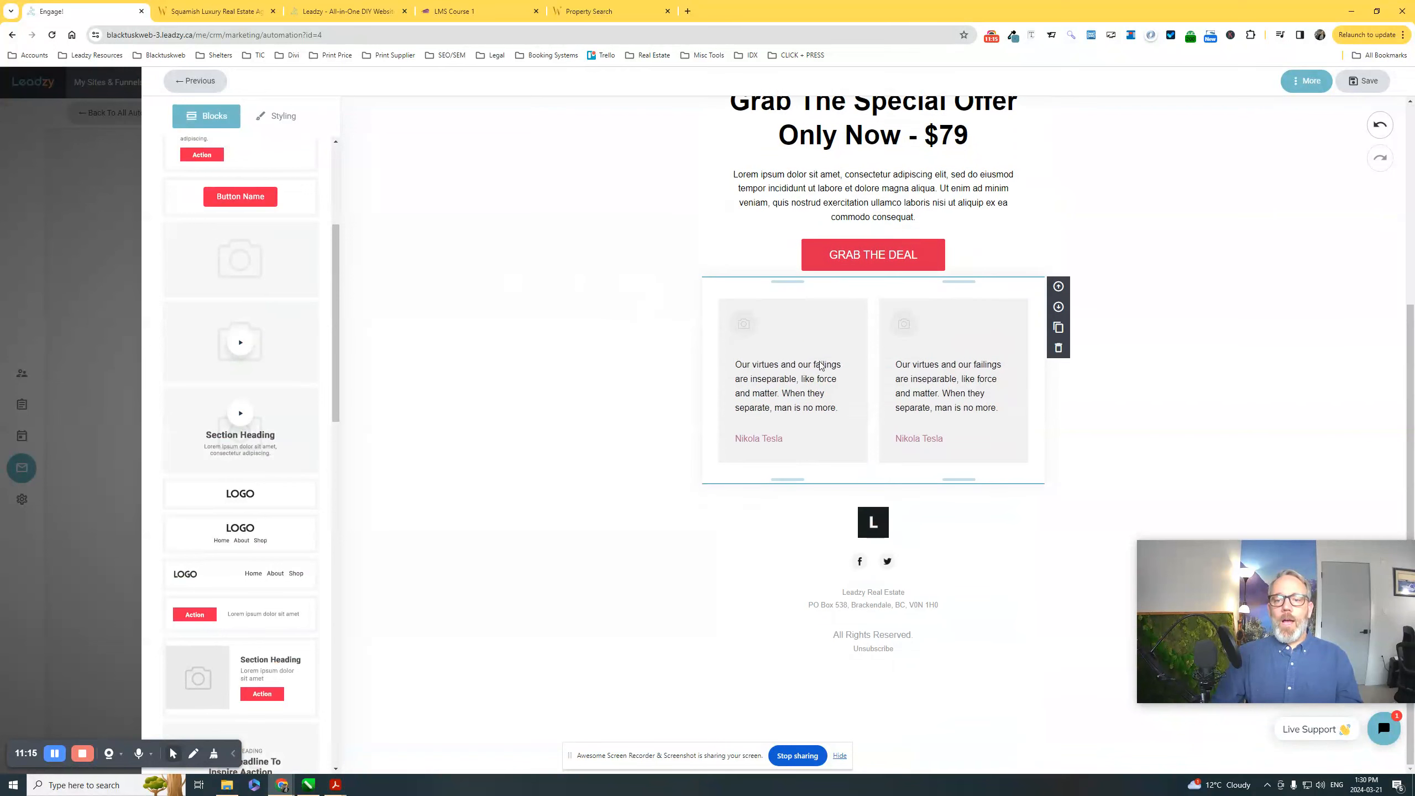
pyautogui.scroll(5, 825, 365)
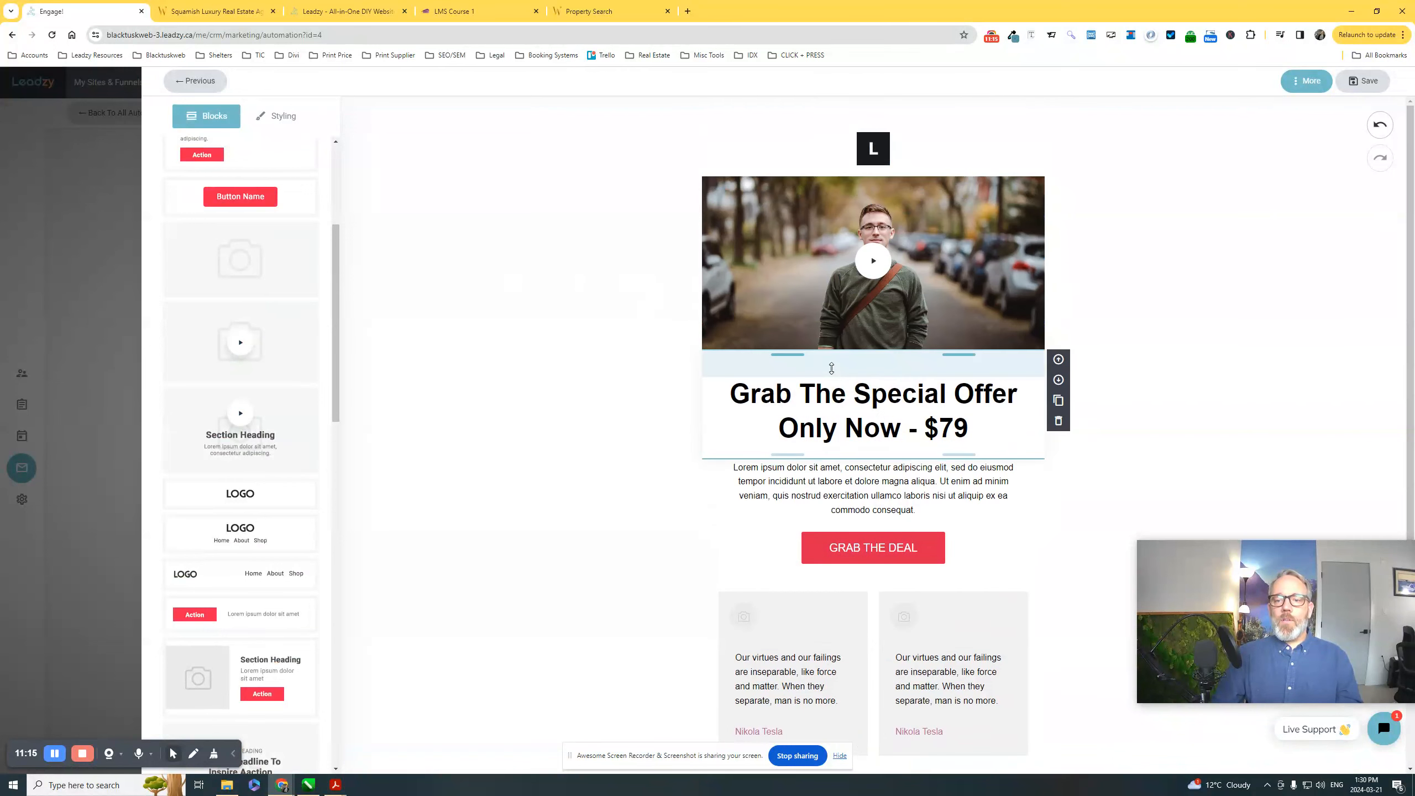
pyautogui.click(890, 548)
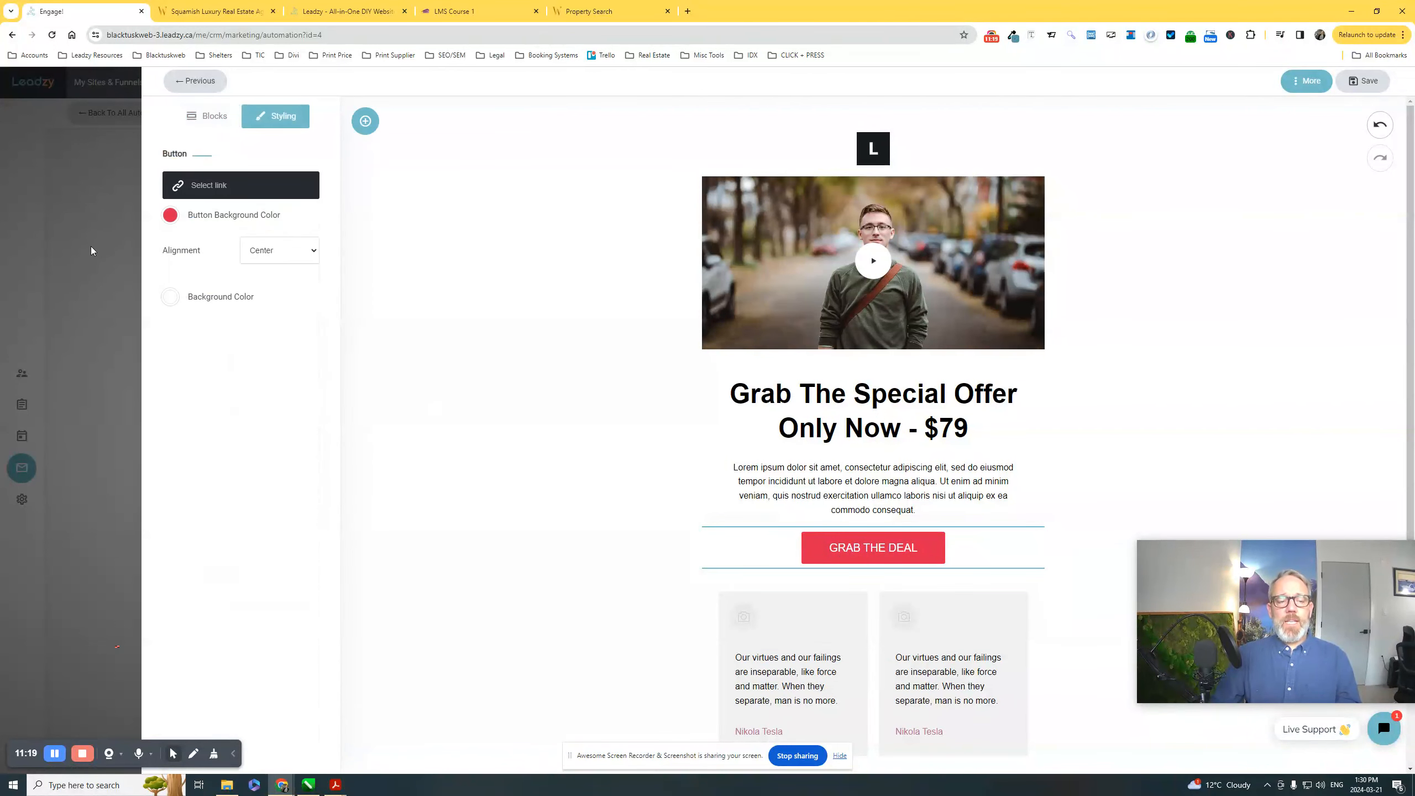
pyautogui.click(246, 185)
pyautogui.click(570, 227)
pyautogui.click(579, 252)
pyautogui.click(583, 272)
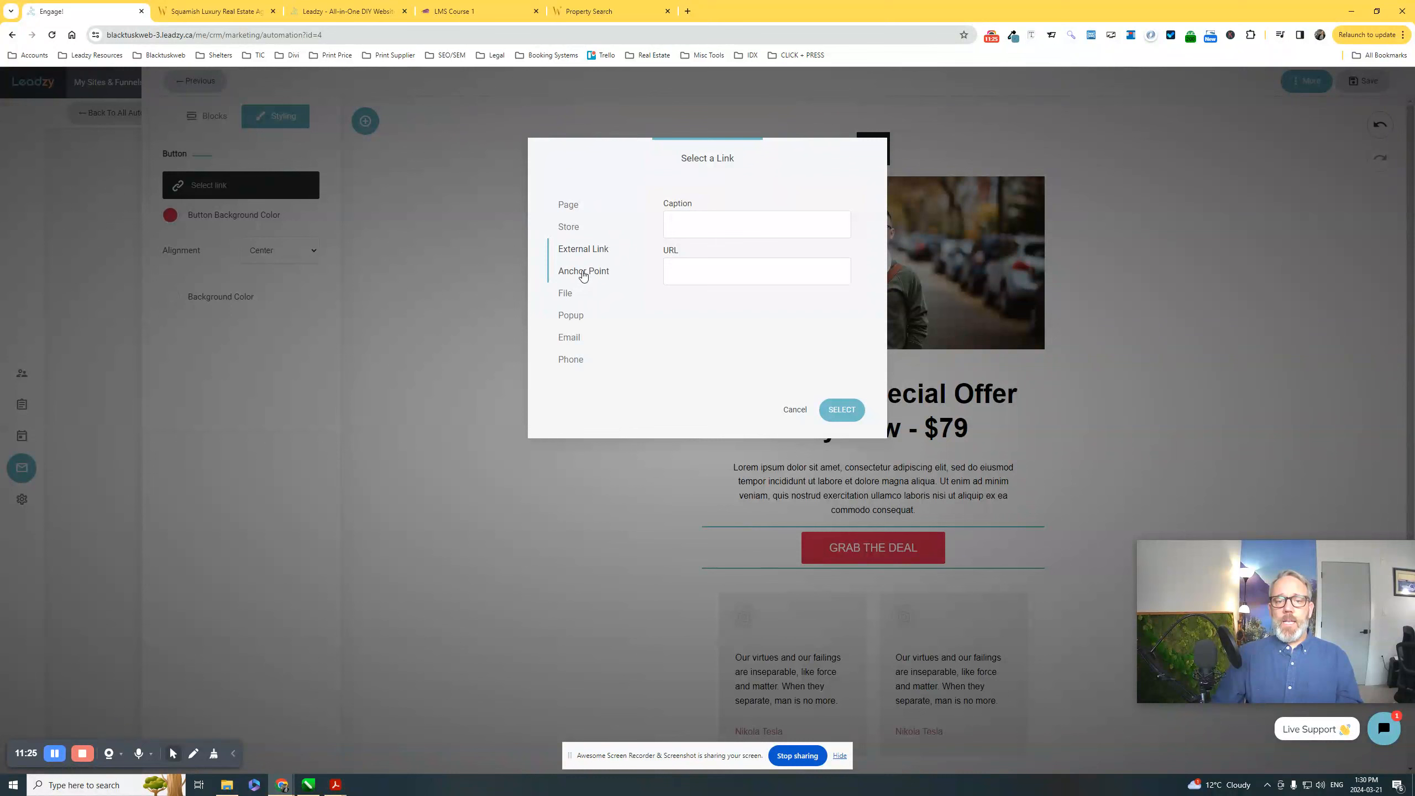
pyautogui.click(564, 294)
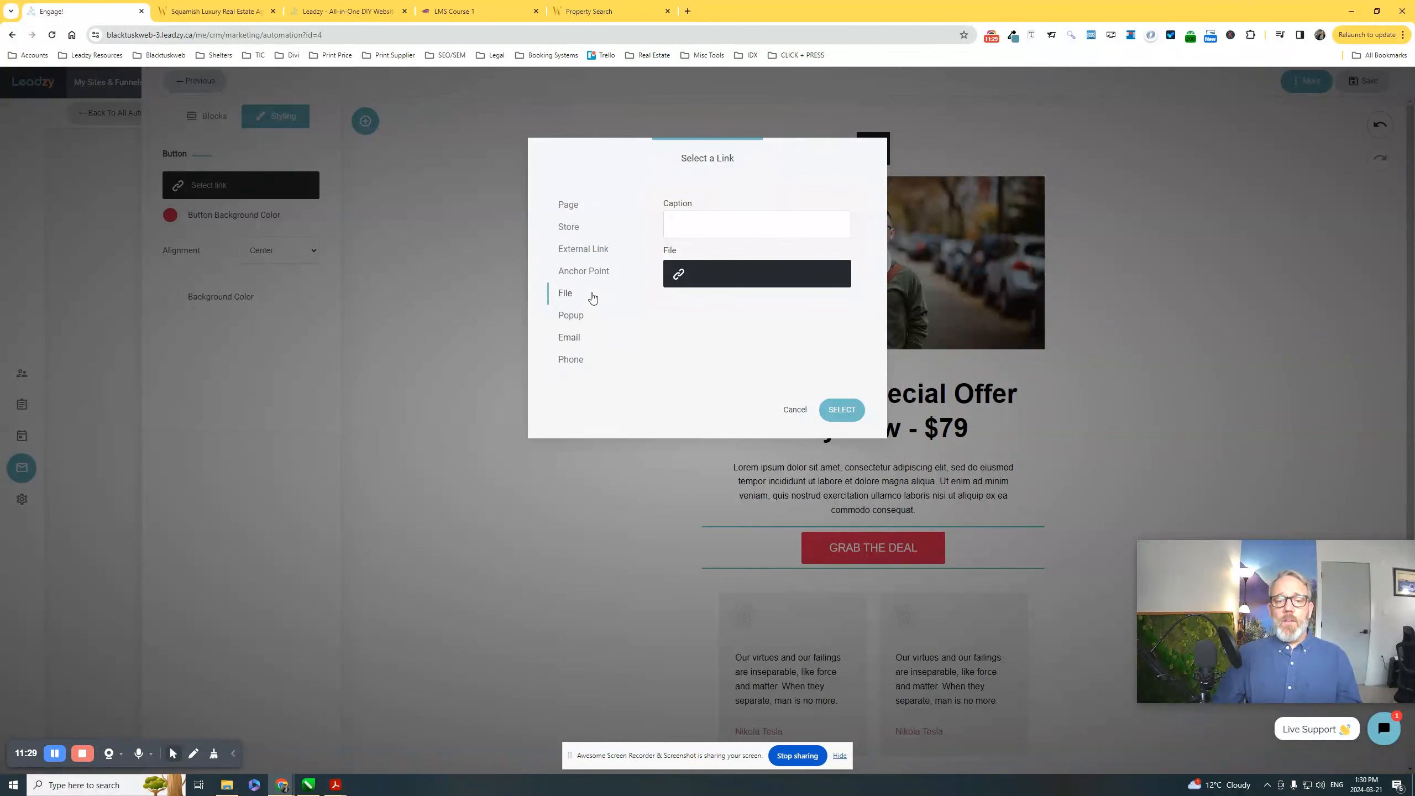
pyautogui.click(572, 316)
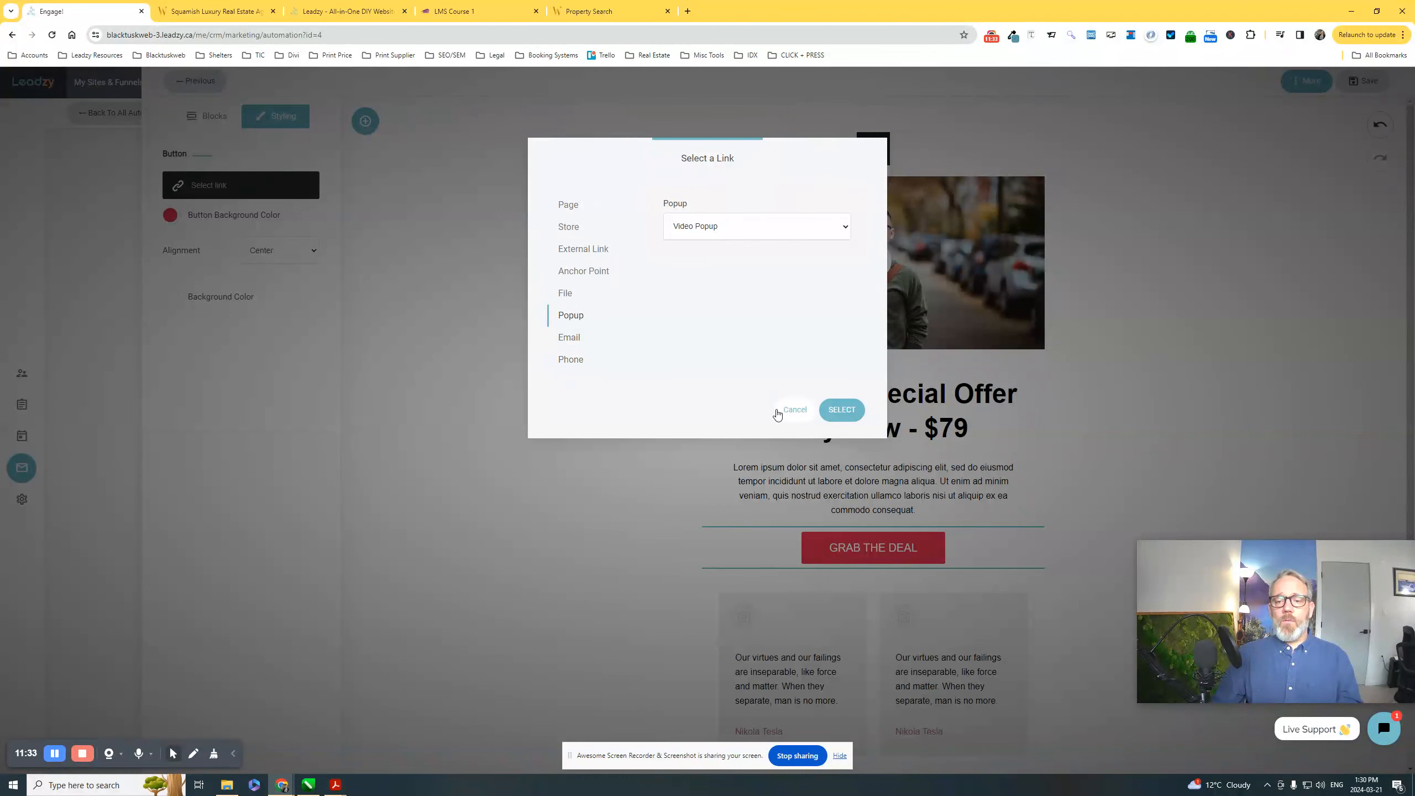
pyautogui.click(568, 205)
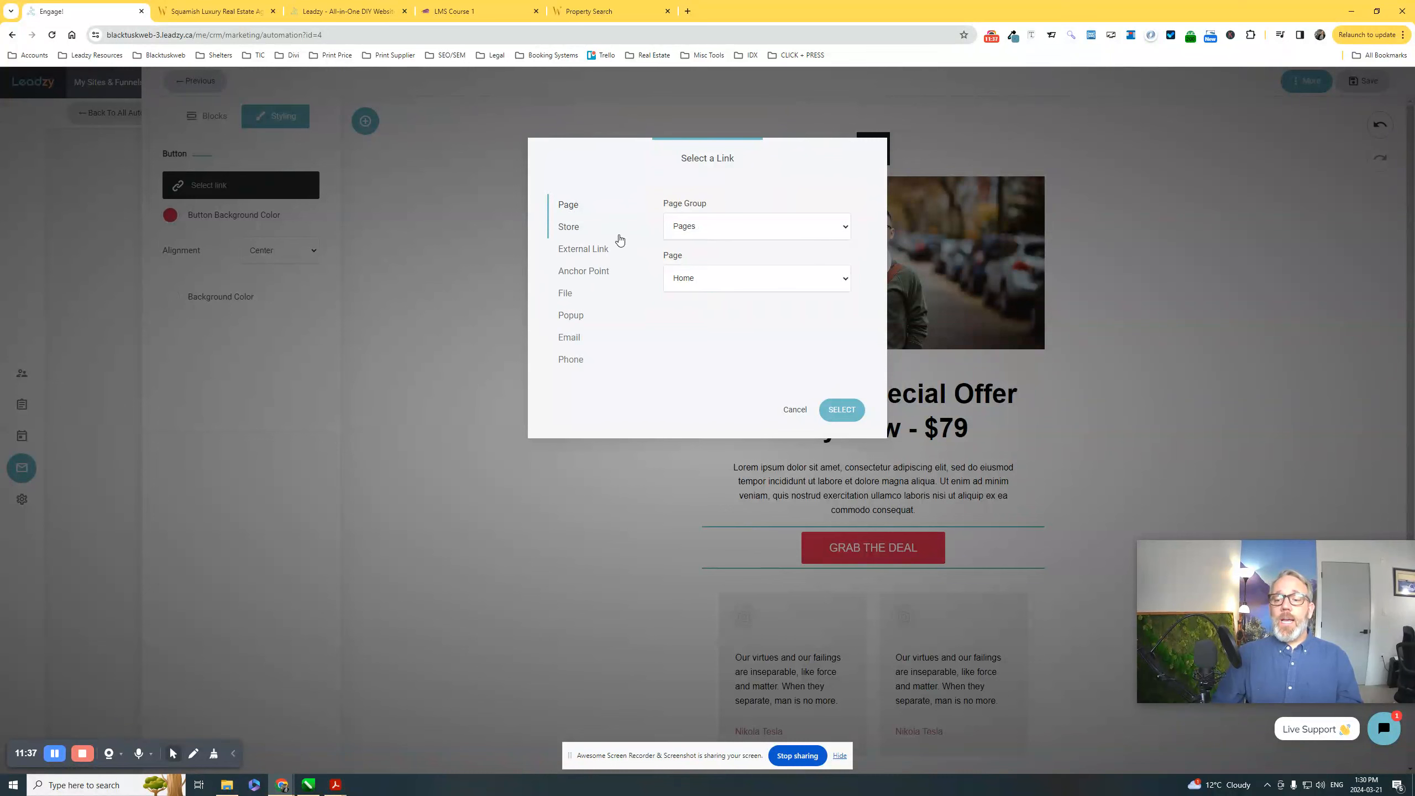
pyautogui.click(582, 251)
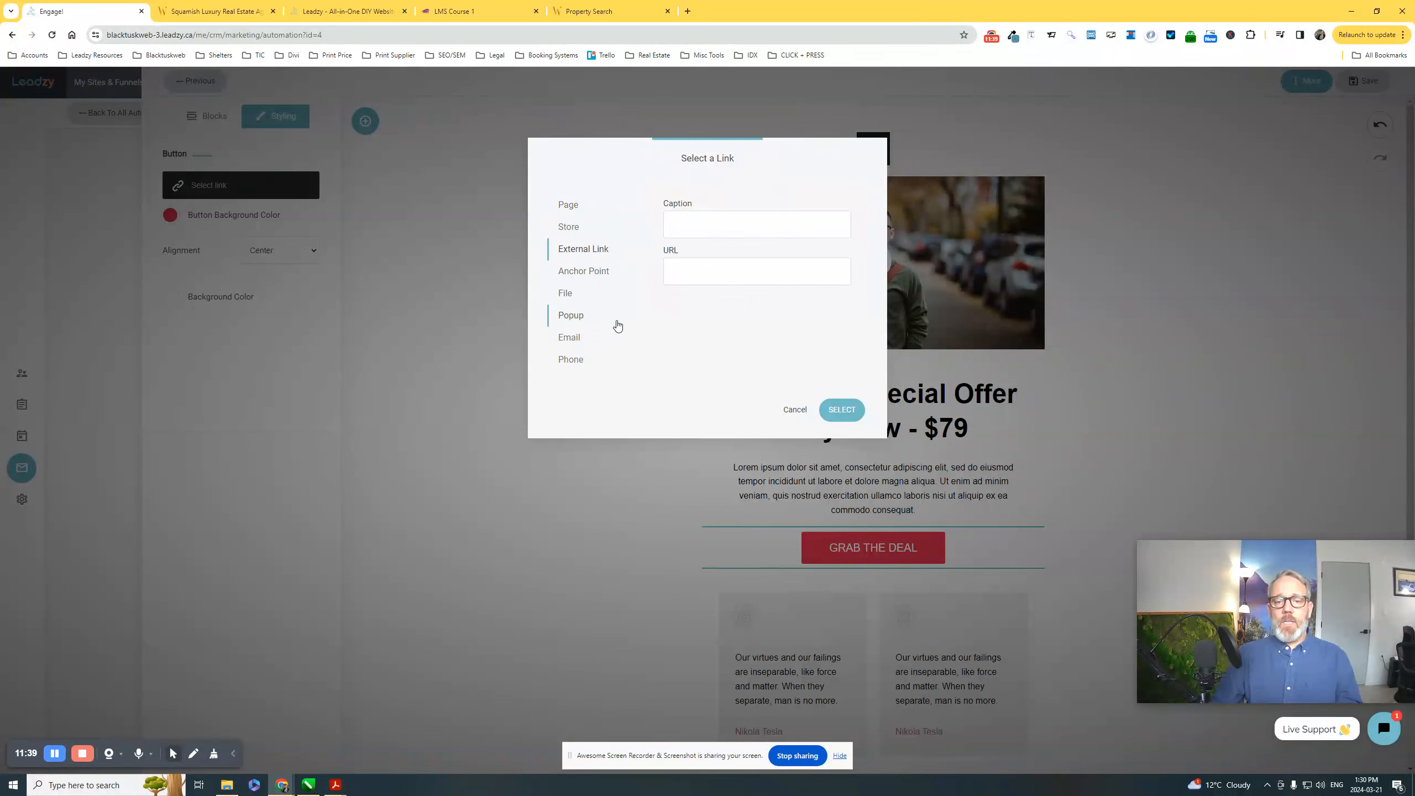
pyautogui.click(785, 410)
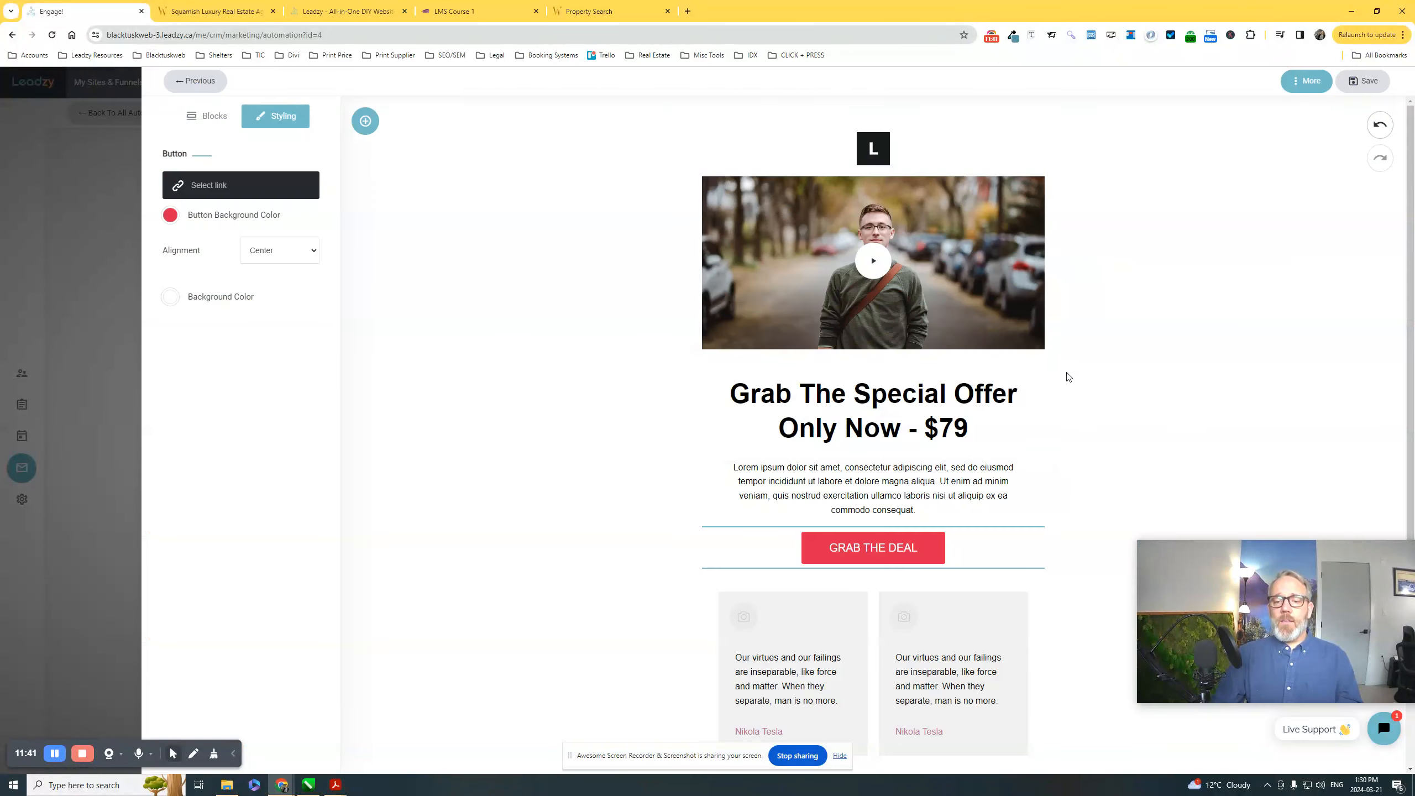
# - Save the email design and close the Send Email step settings to return to the automation flow
pyautogui.scroll(-5, 869, 533)
pyautogui.scroll(5, 868, 534)
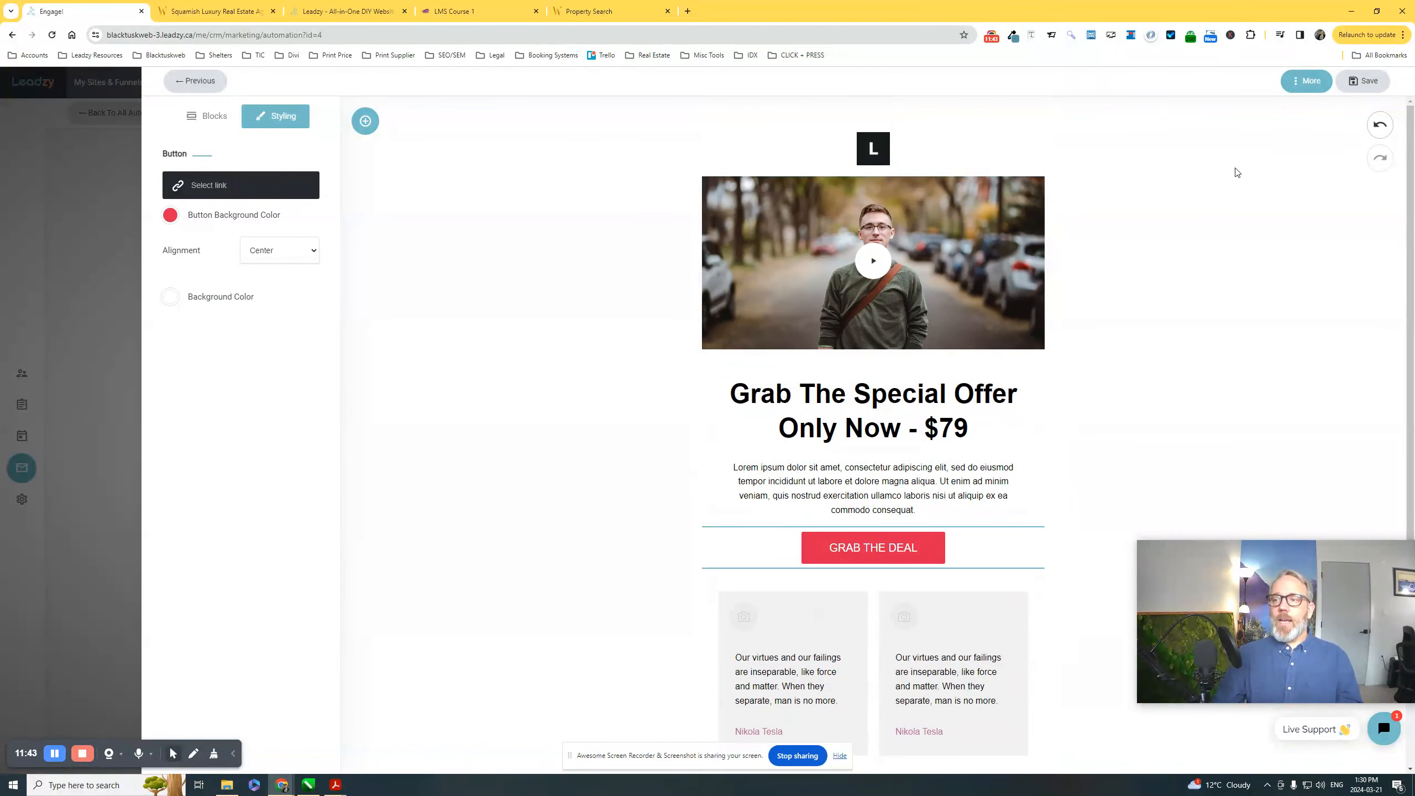
pyautogui.click(1359, 83)
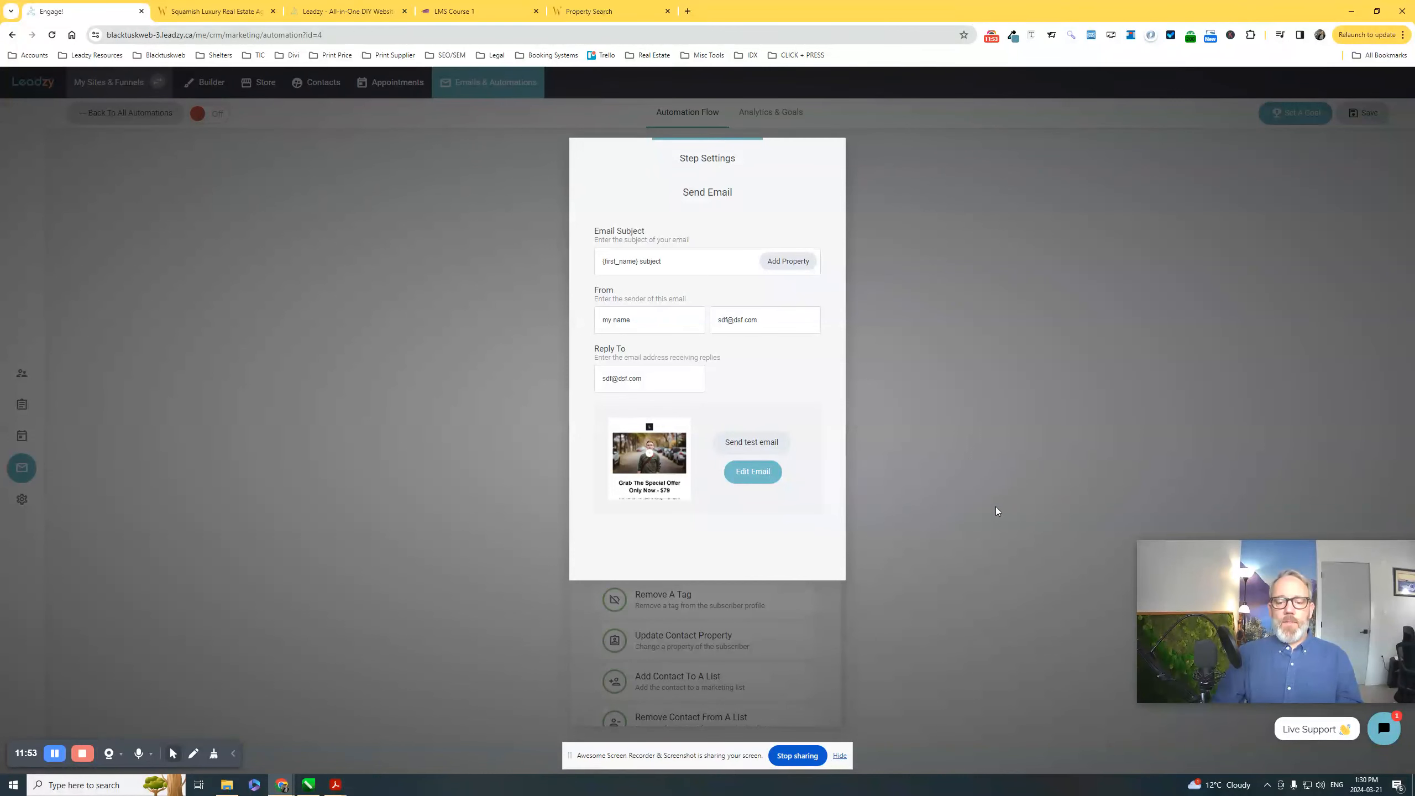
pyautogui.click(932, 501)
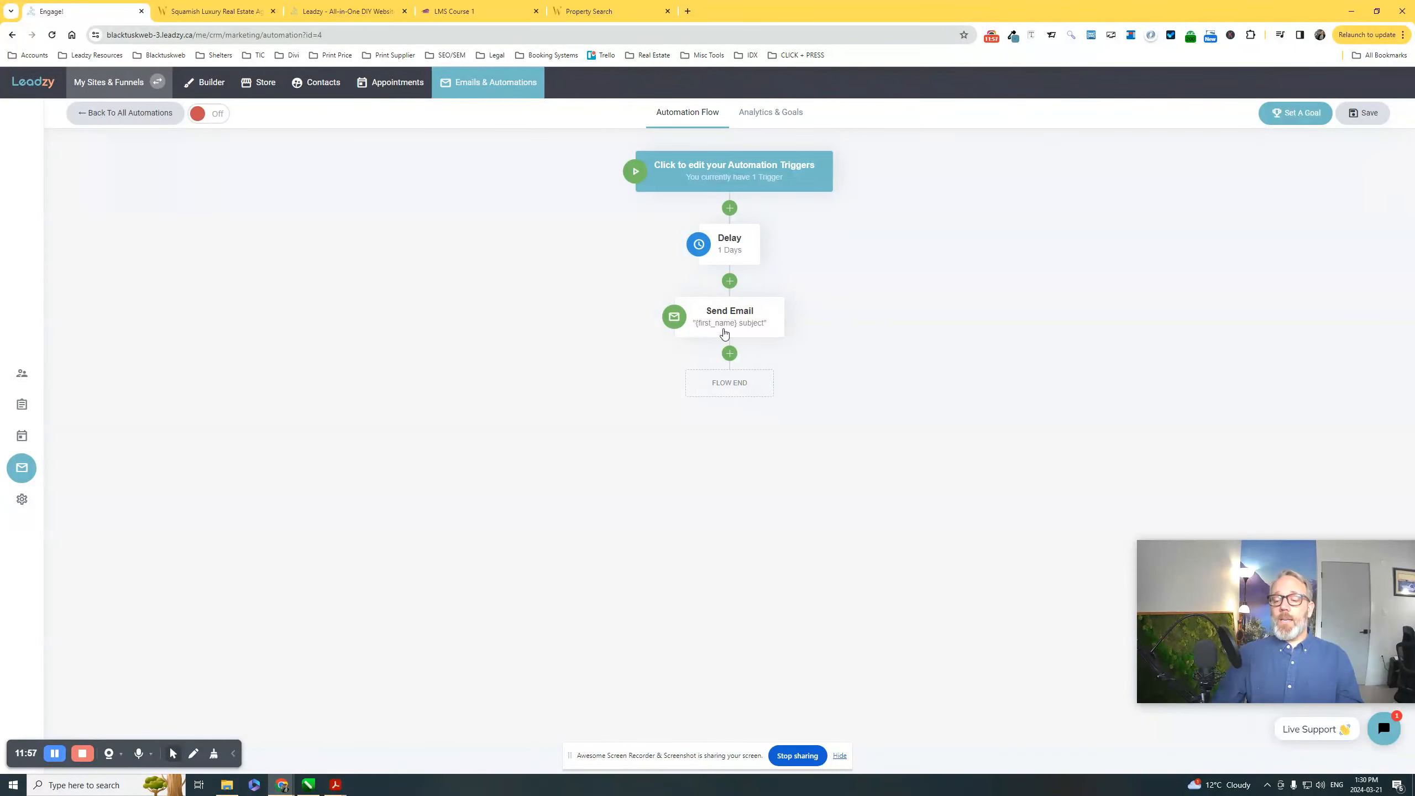
pyautogui.moveTo(719, 248)
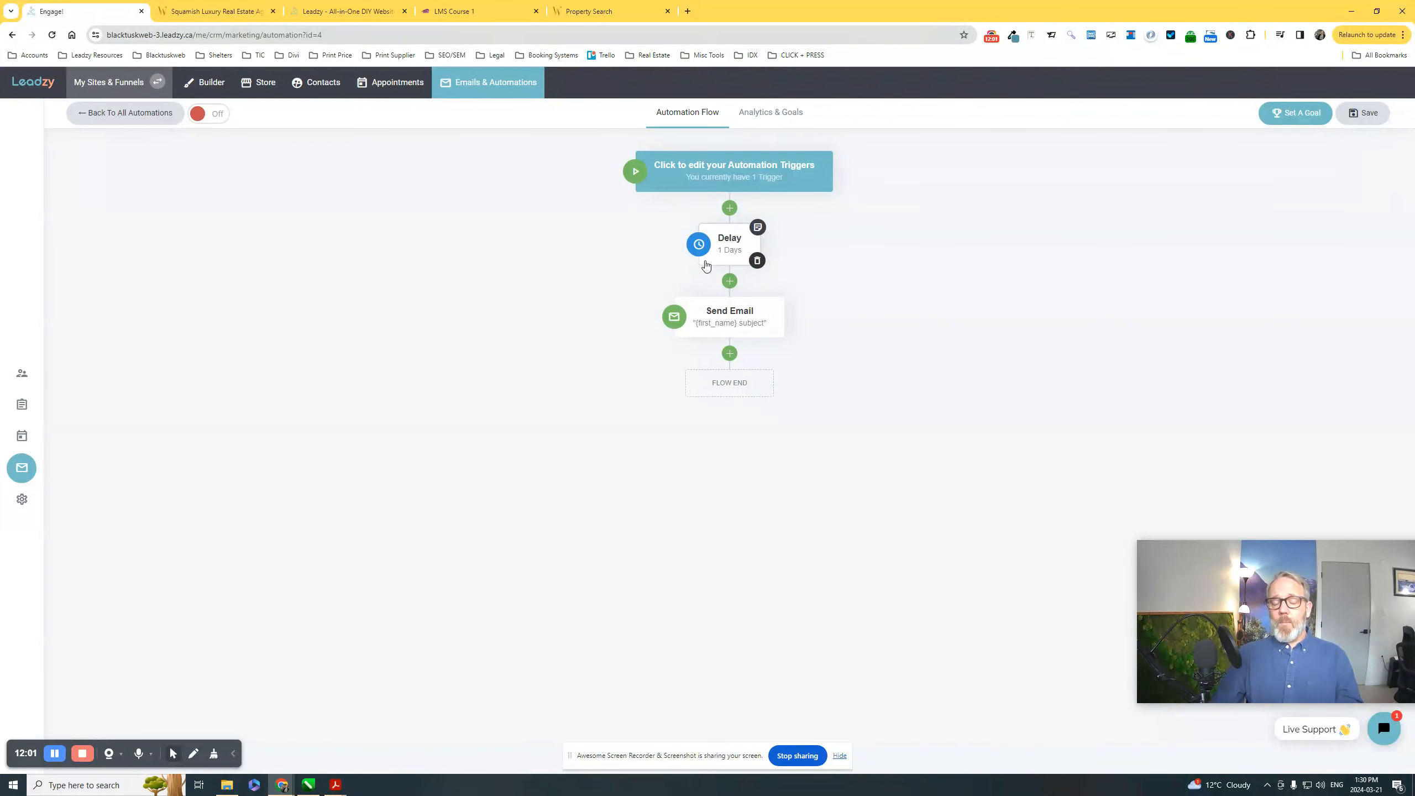
pyautogui.moveTo(772, 310)
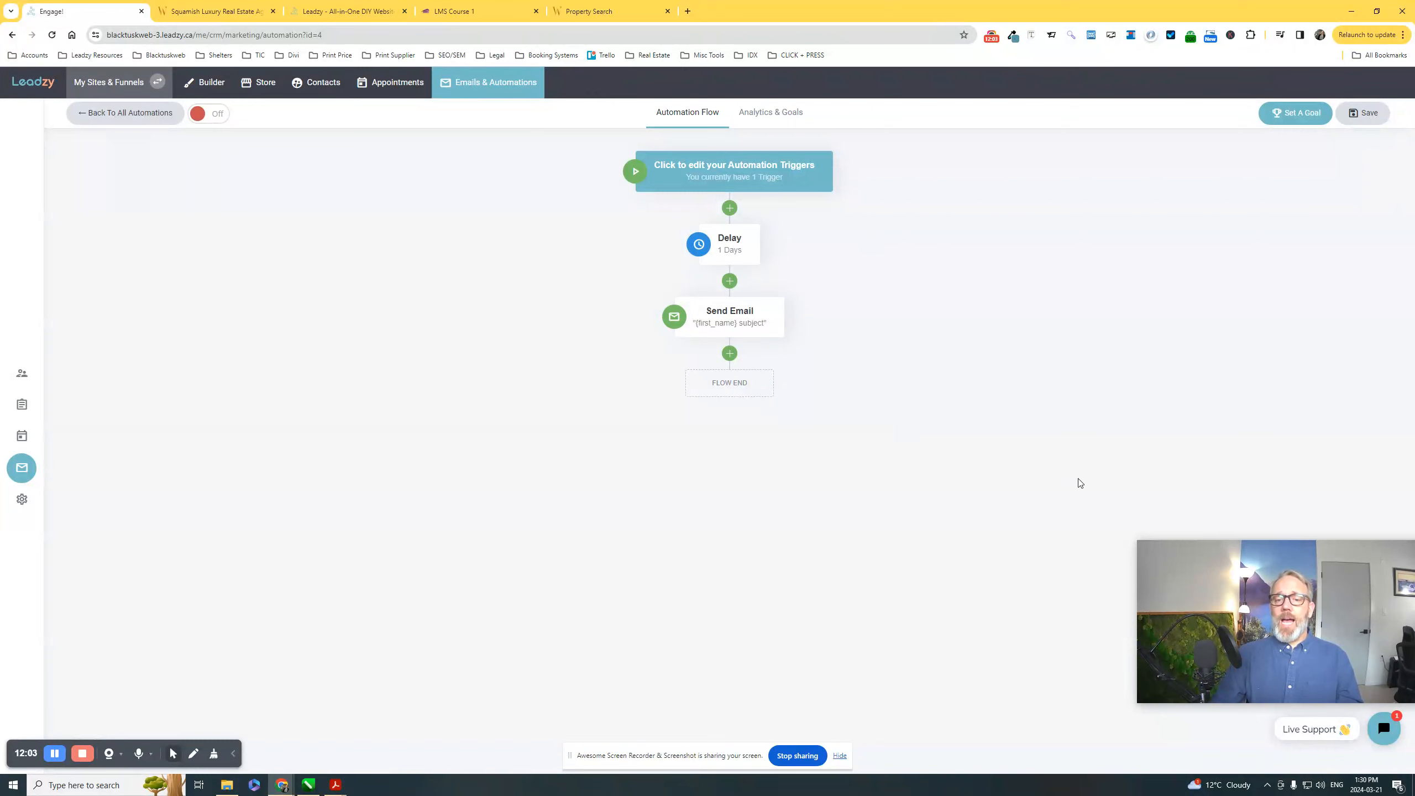